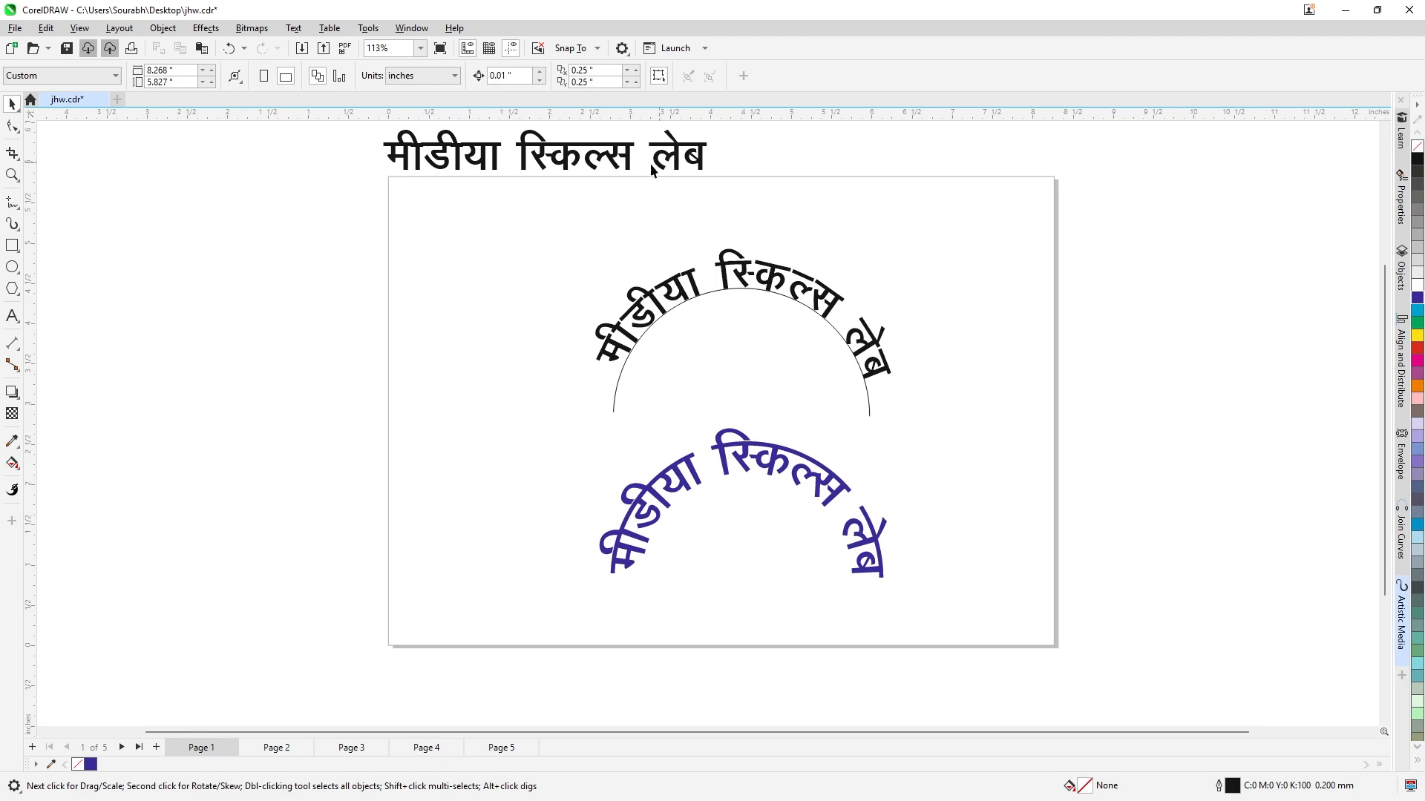
# Examine the straight Hindi heading and compare the black and purple arched versions on page 1
pyautogui.scroll(1, 486, 141)
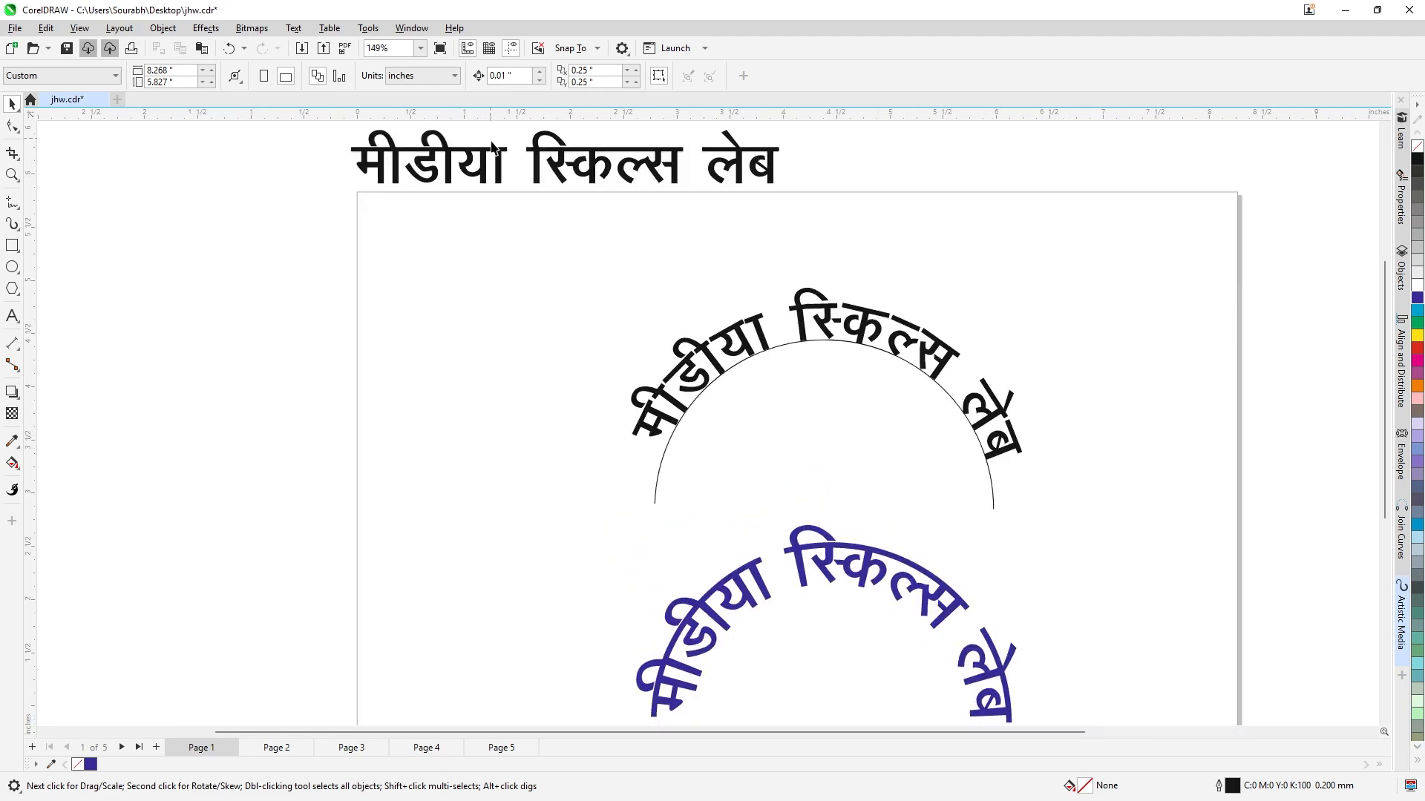
pyautogui.scroll(1, 494, 147)
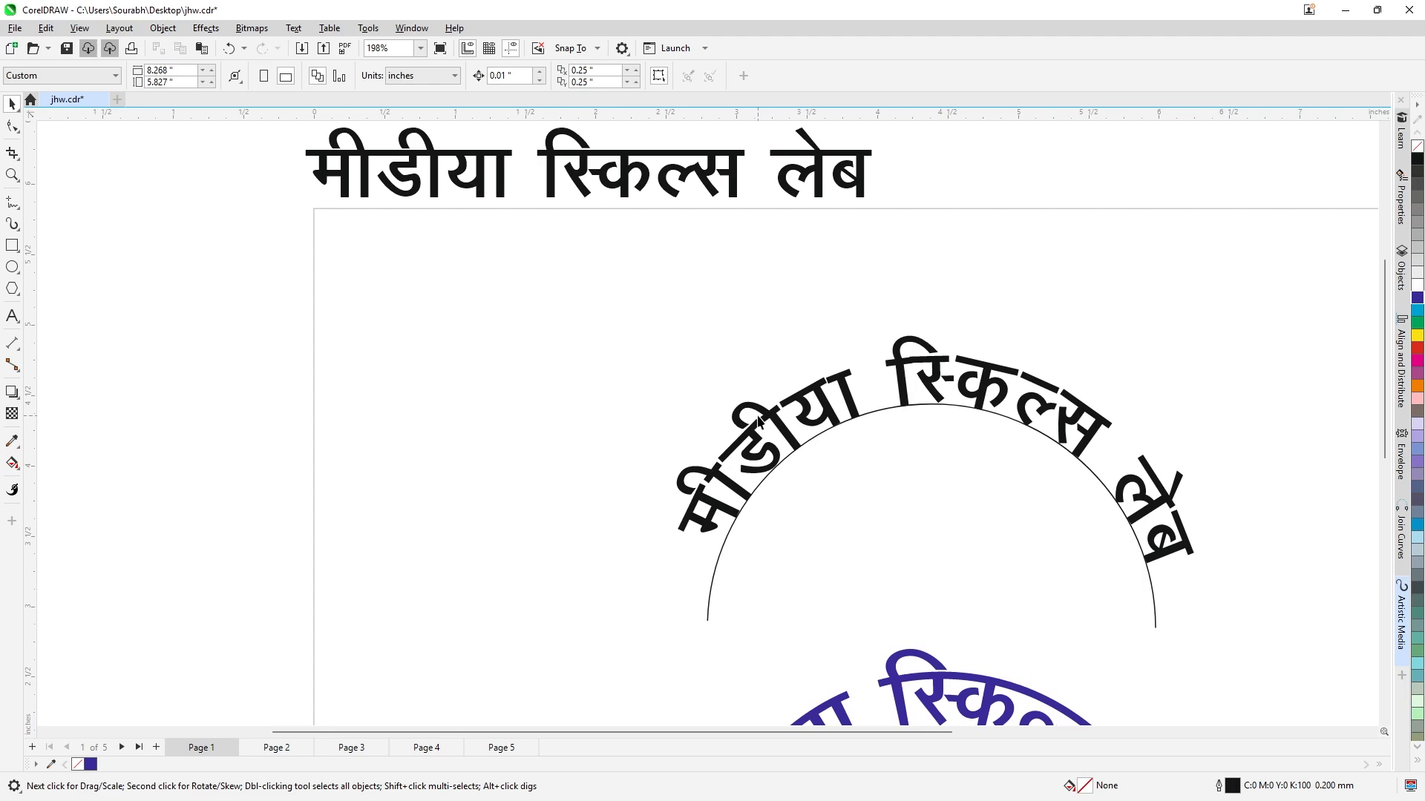
pyautogui.scroll(-1, 956, 365)
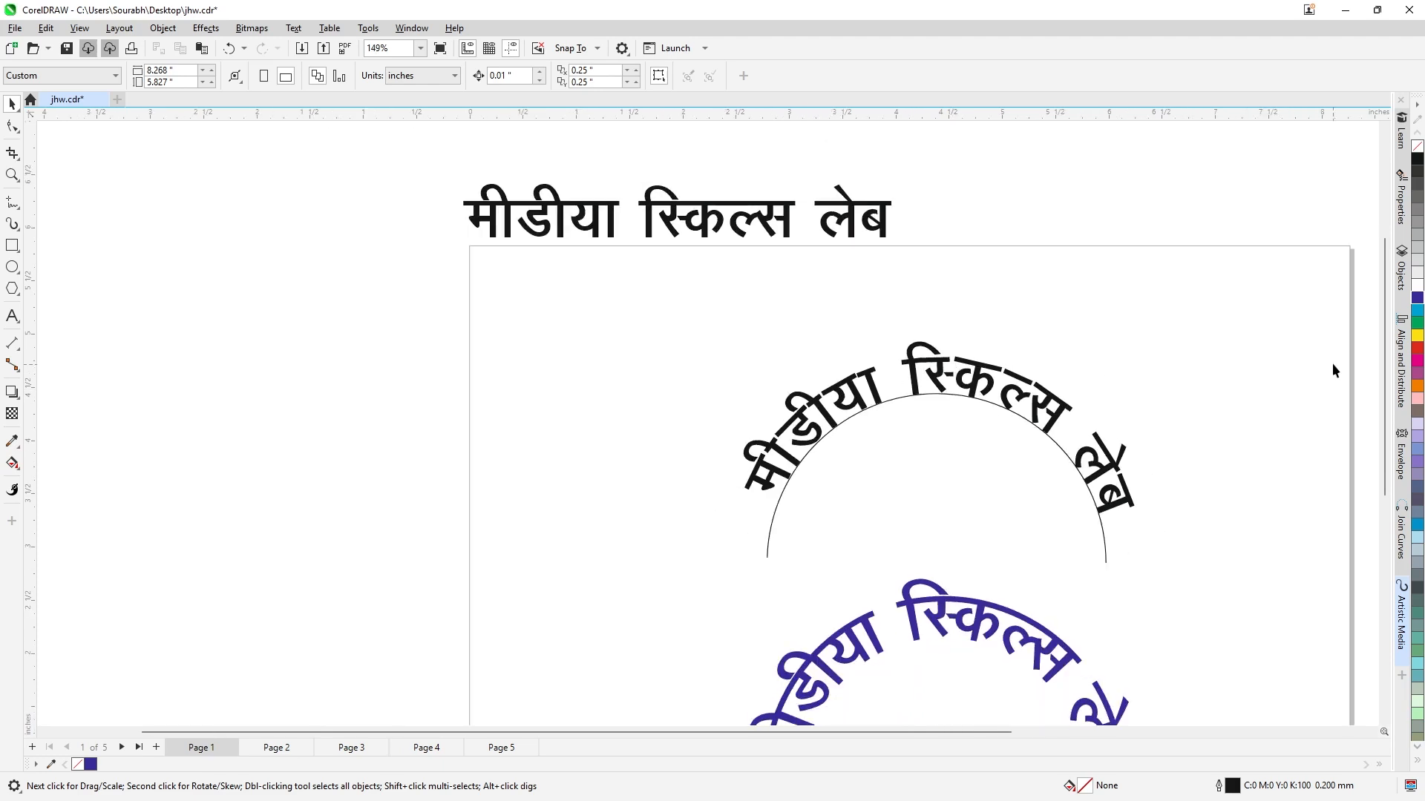
pyautogui.scroll(-1, 1379, 414)
pyautogui.scroll(-2, 1378, 414)
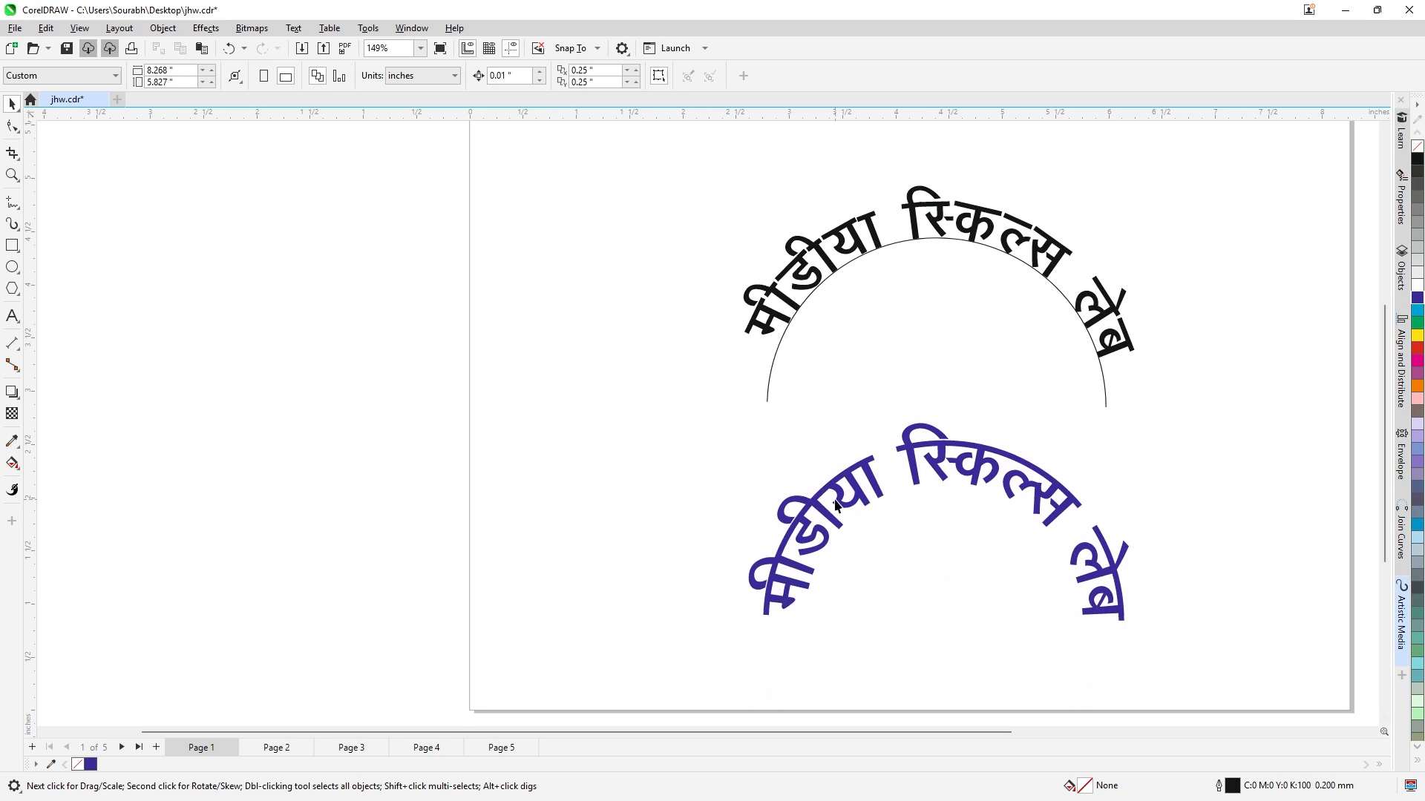
pyautogui.moveTo(885, 732); pyautogui.dragTo(1054, 728)
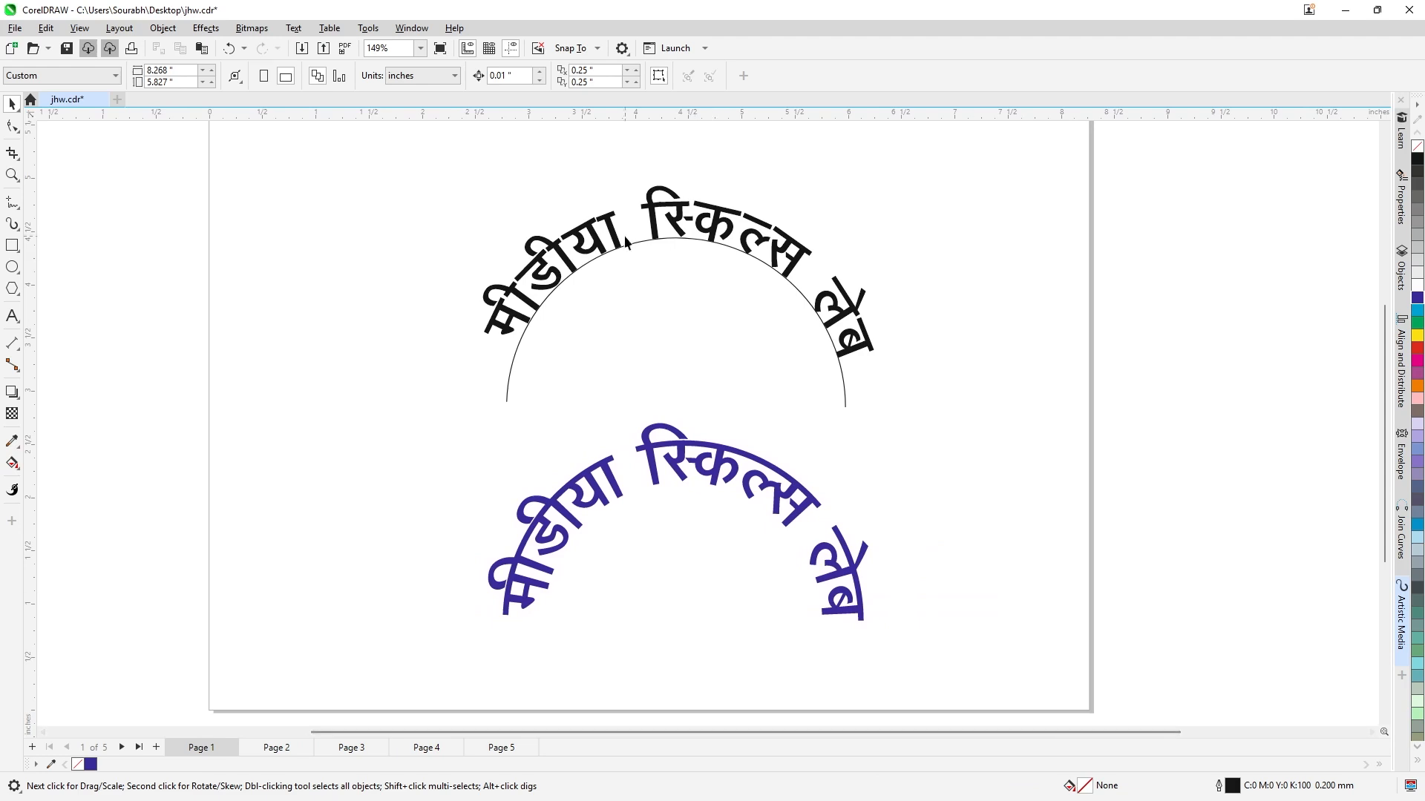
pyautogui.scroll(2, 568, 232)
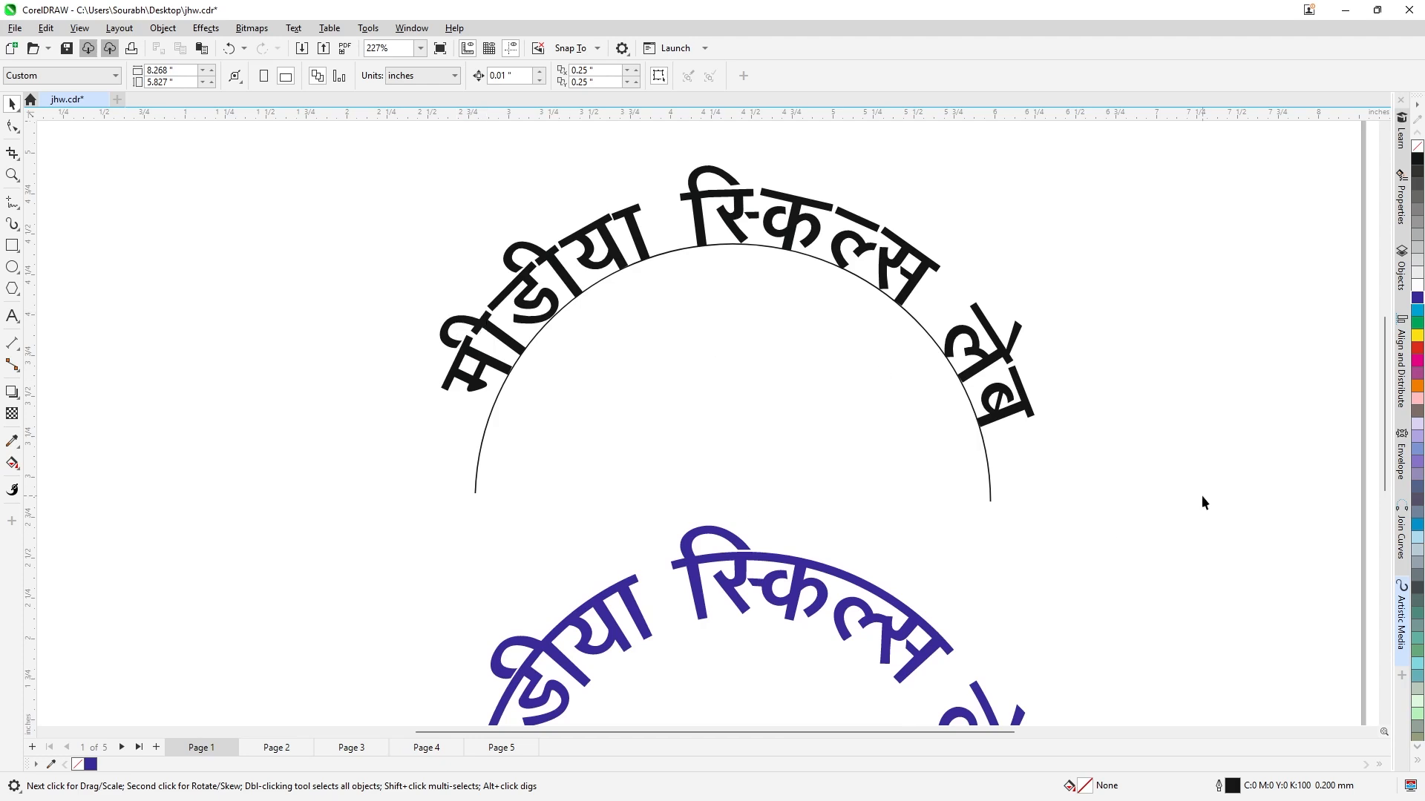
pyautogui.scroll(-3, 1381, 412)
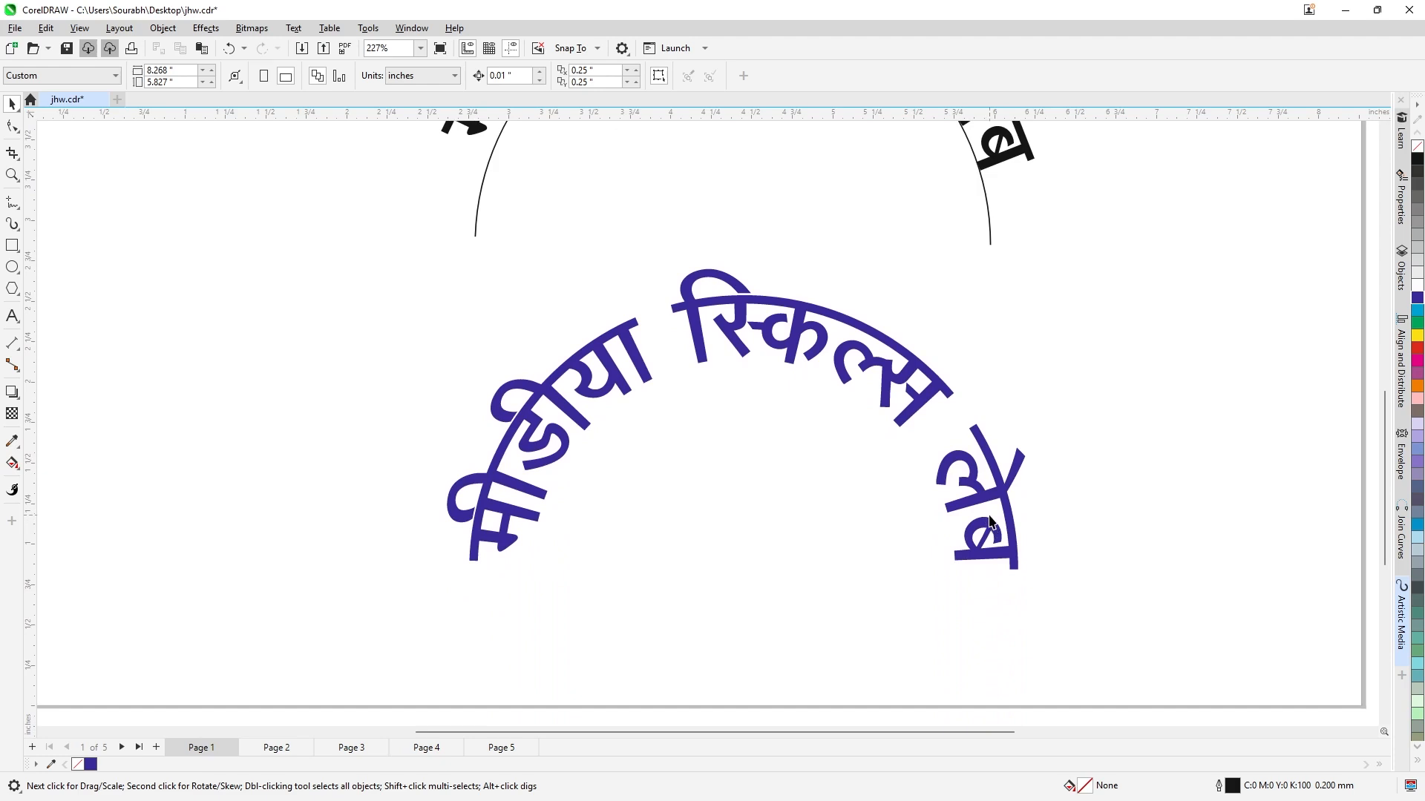
pyautogui.scroll(1, 991, 522)
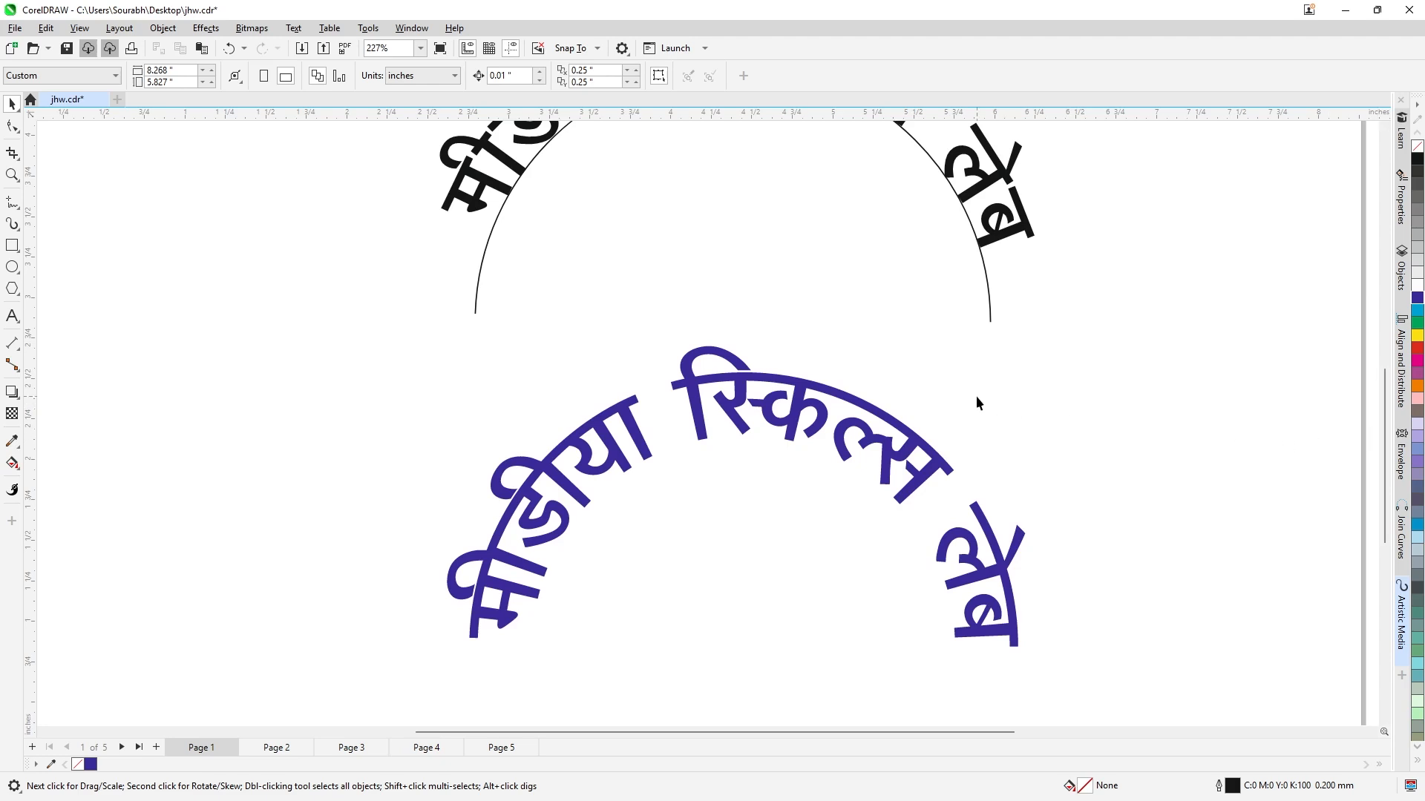
pyautogui.scroll(-2, 977, 395)
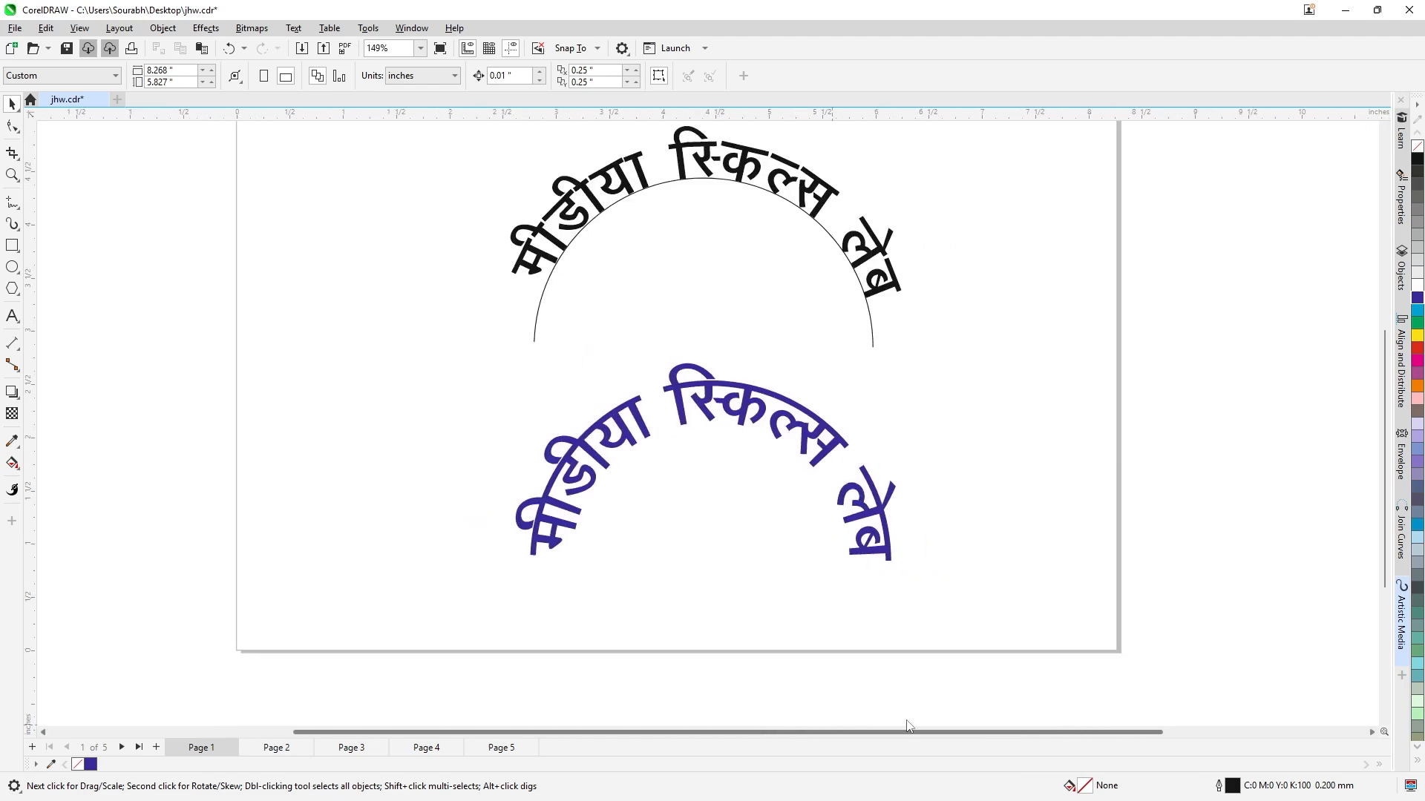
pyautogui.moveTo(1385, 530); pyautogui.dragTo(1379, 493)
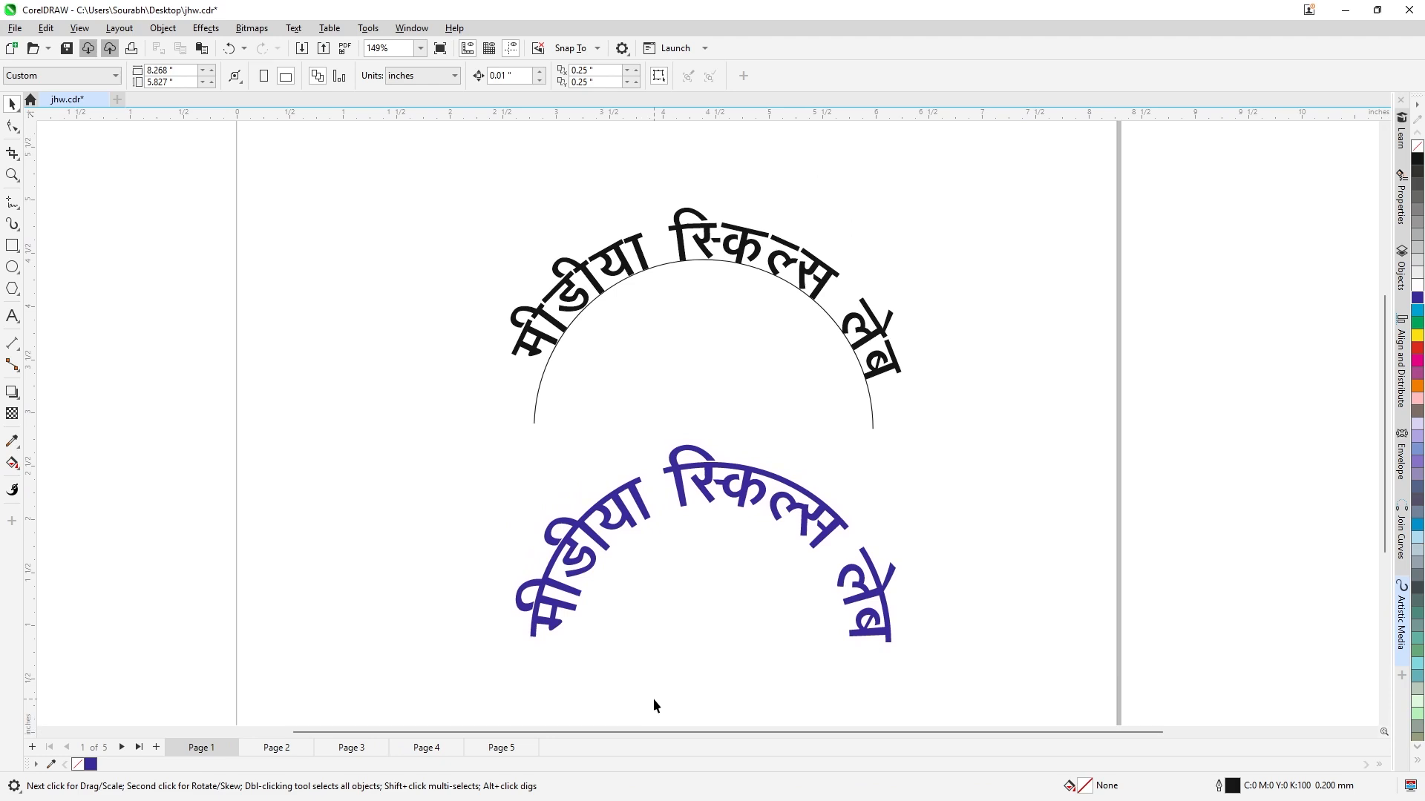
# Review the curved Hindi lettering in the reference logos on pages 3, 4 and 5, ending back on page 1
pyautogui.click(349, 748)
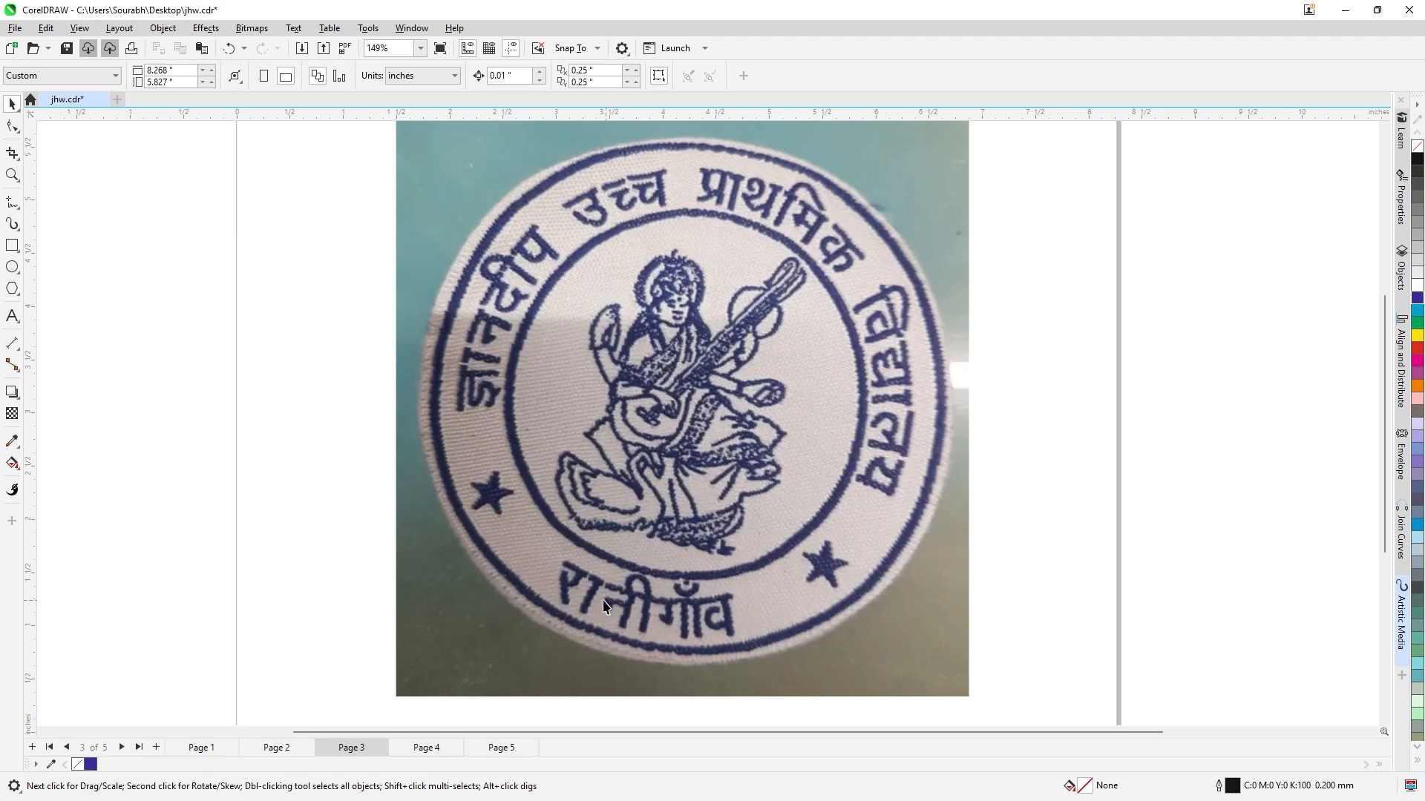
pyautogui.click(429, 748)
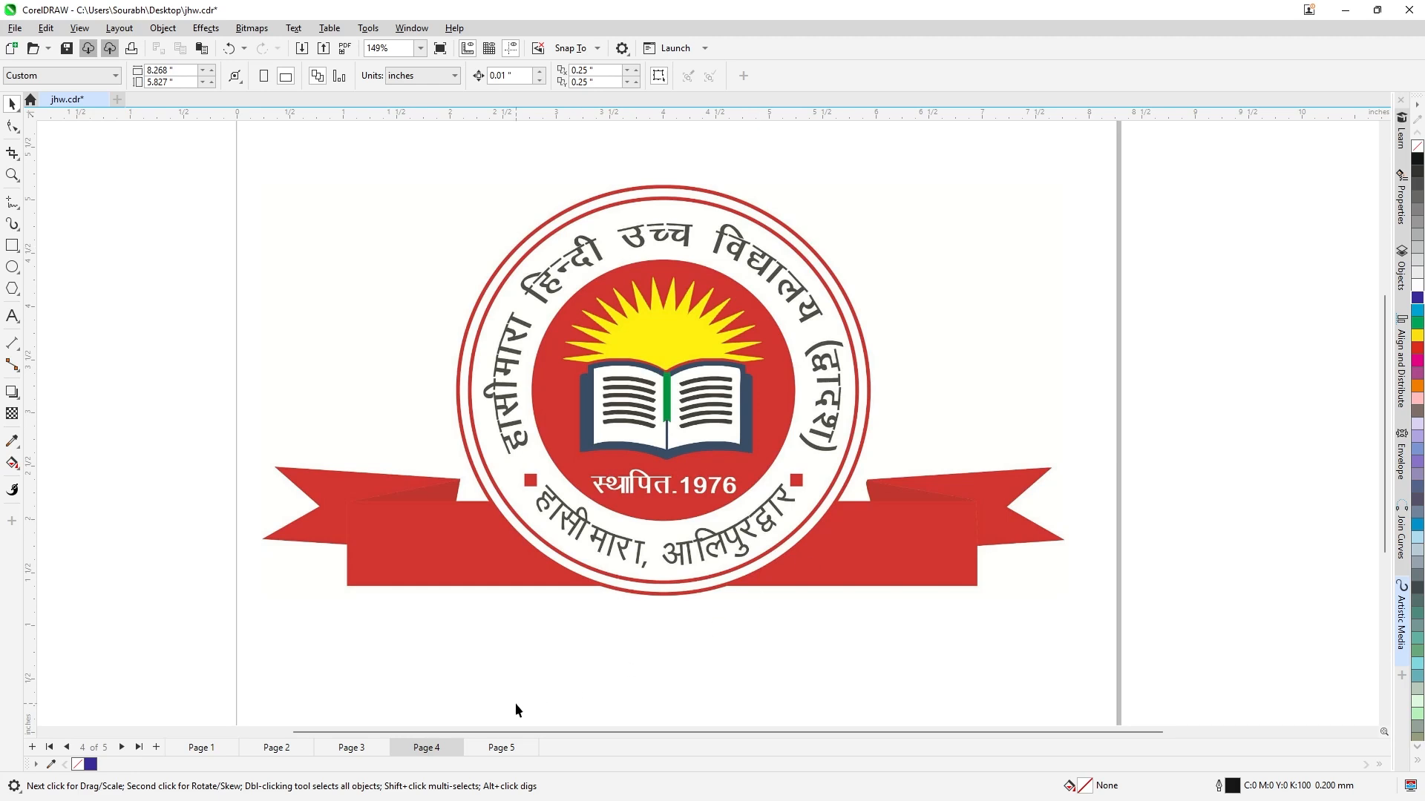
pyautogui.click(500, 750)
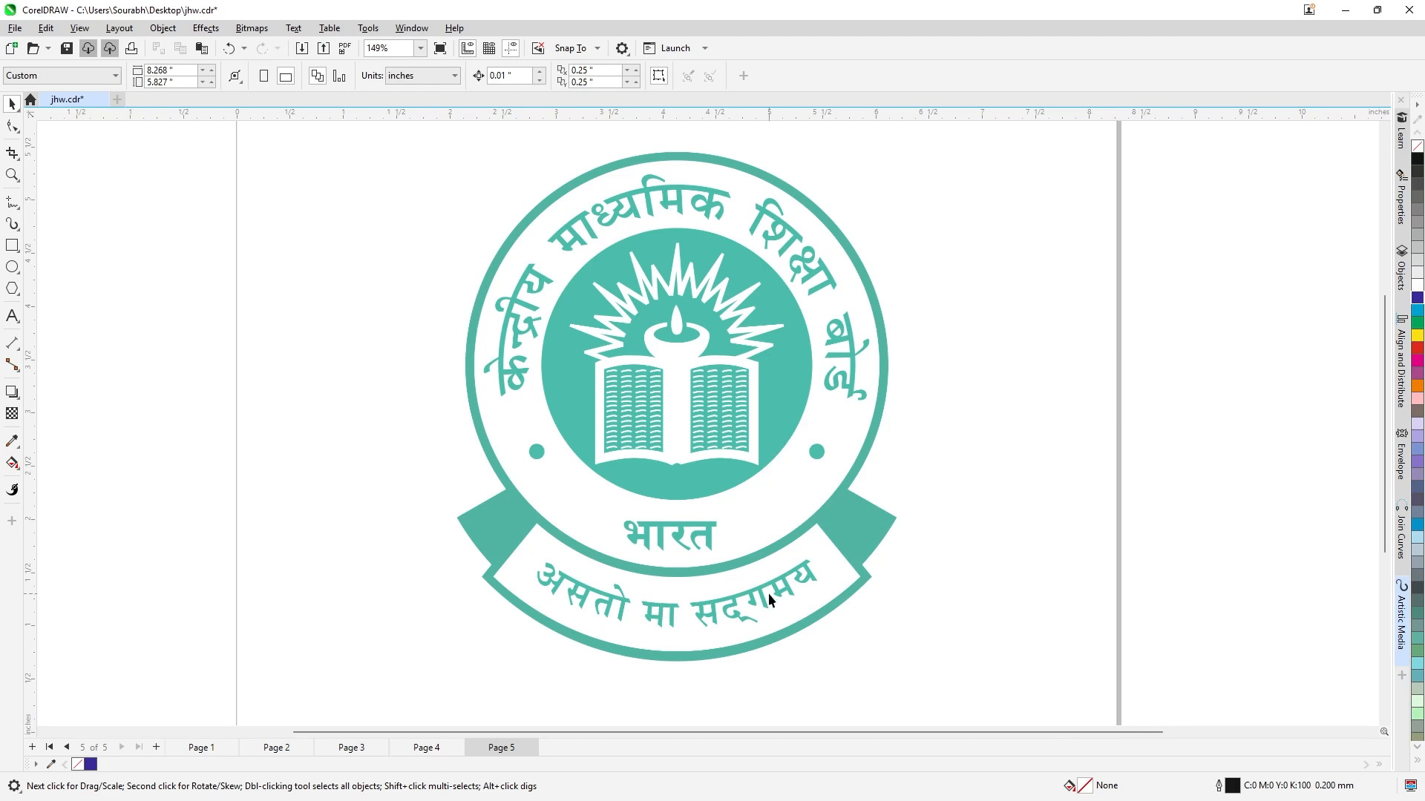
pyautogui.click(429, 747)
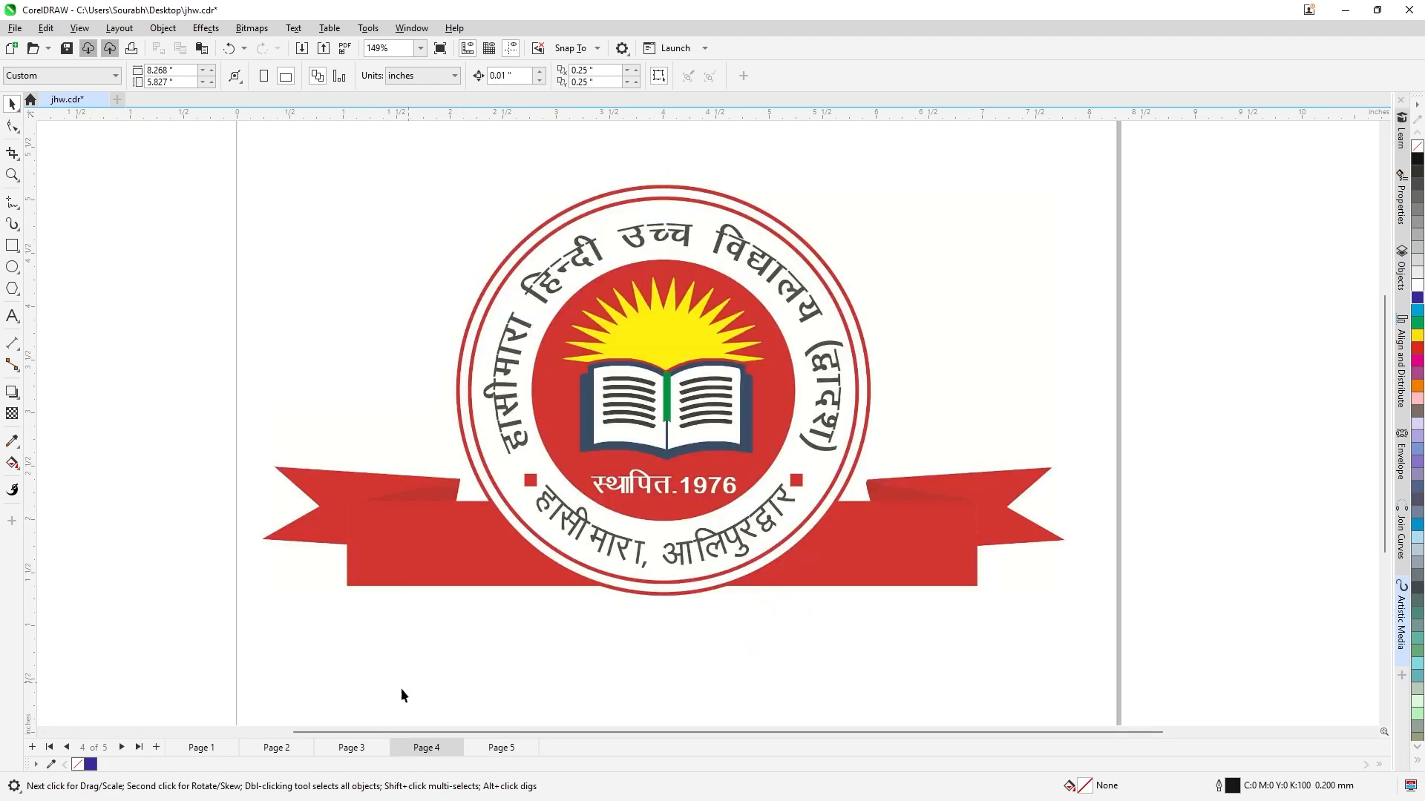
pyautogui.click(351, 749)
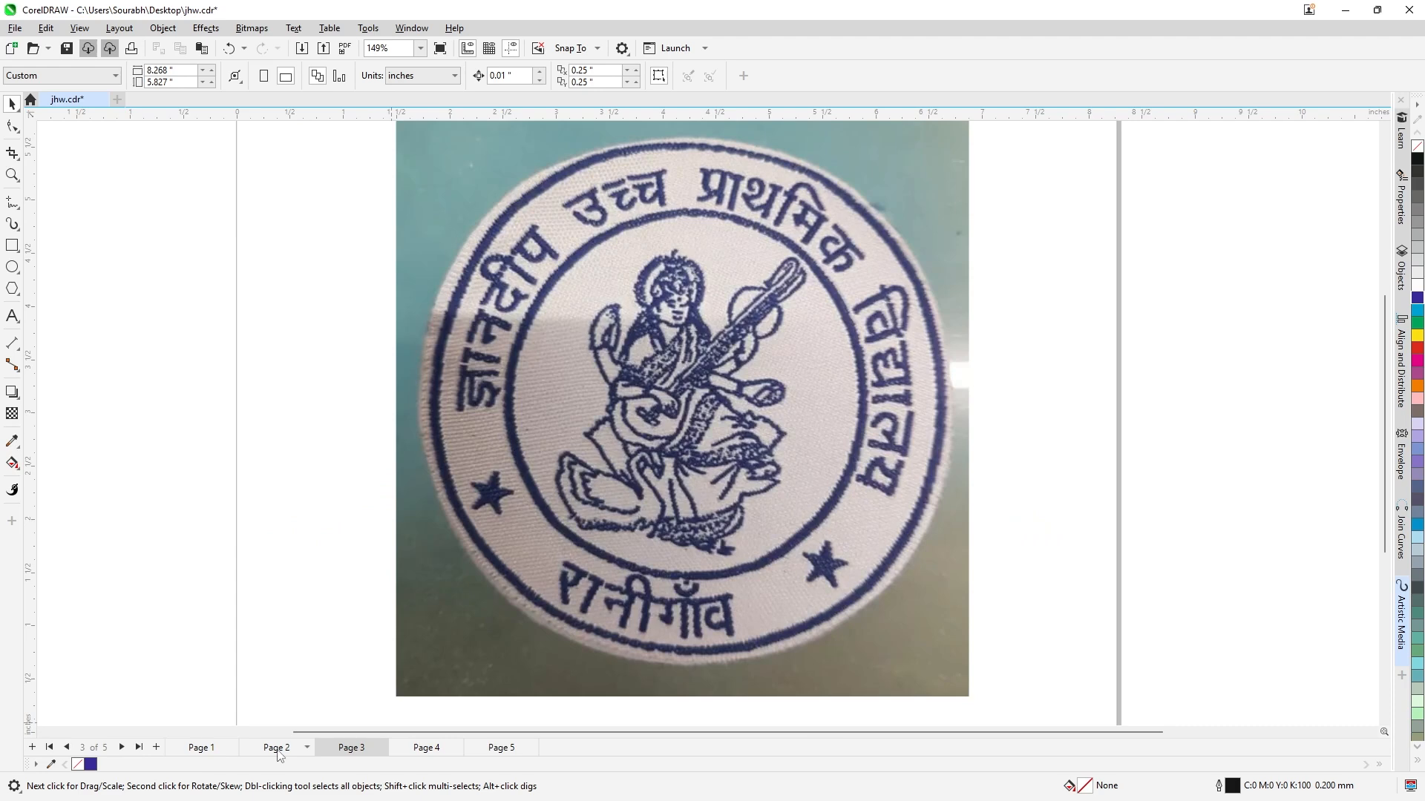
pyautogui.click(201, 748)
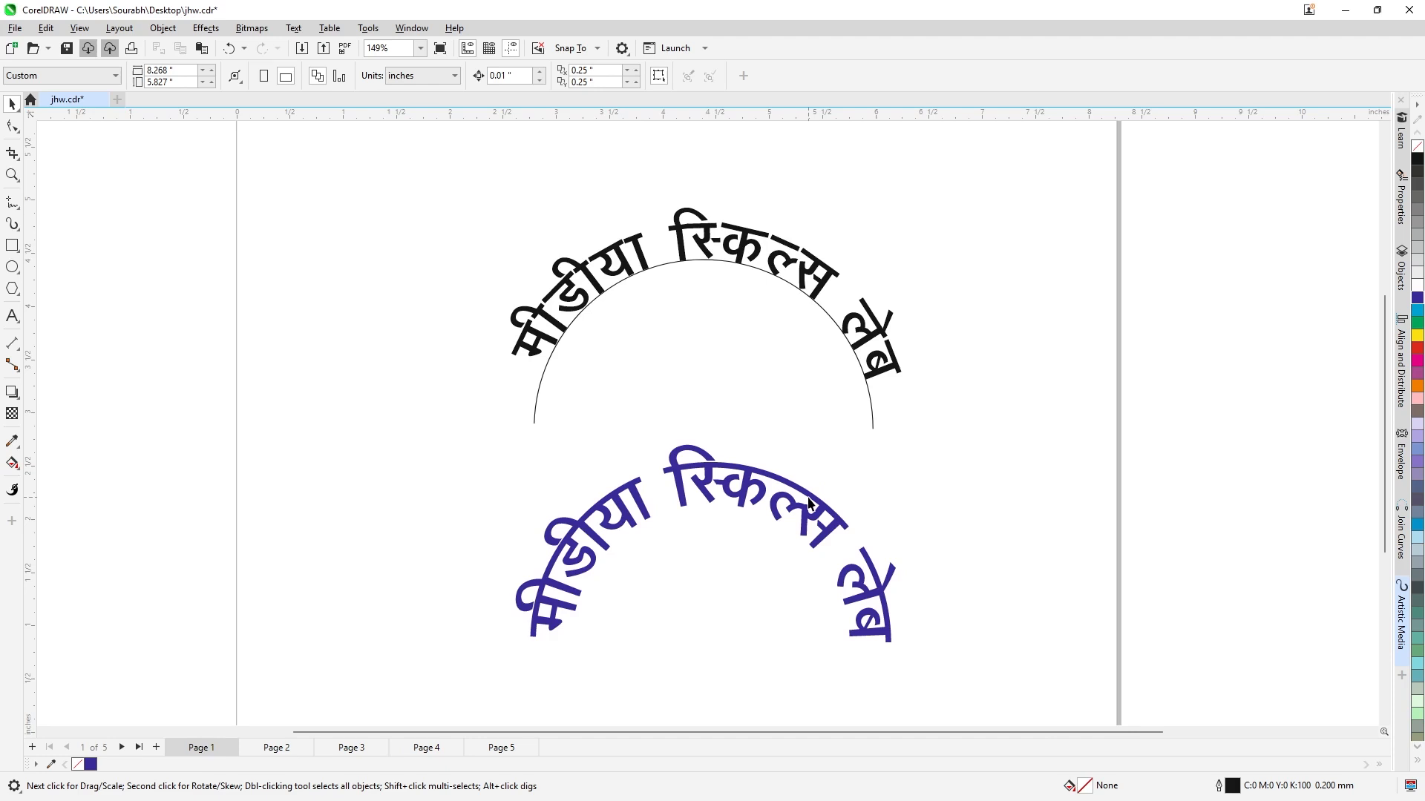
# Copy the full straight heading text "मीडीया स्किल्स लेब" above page 1 and deselect it
pyautogui.scroll(-2, 809, 503)
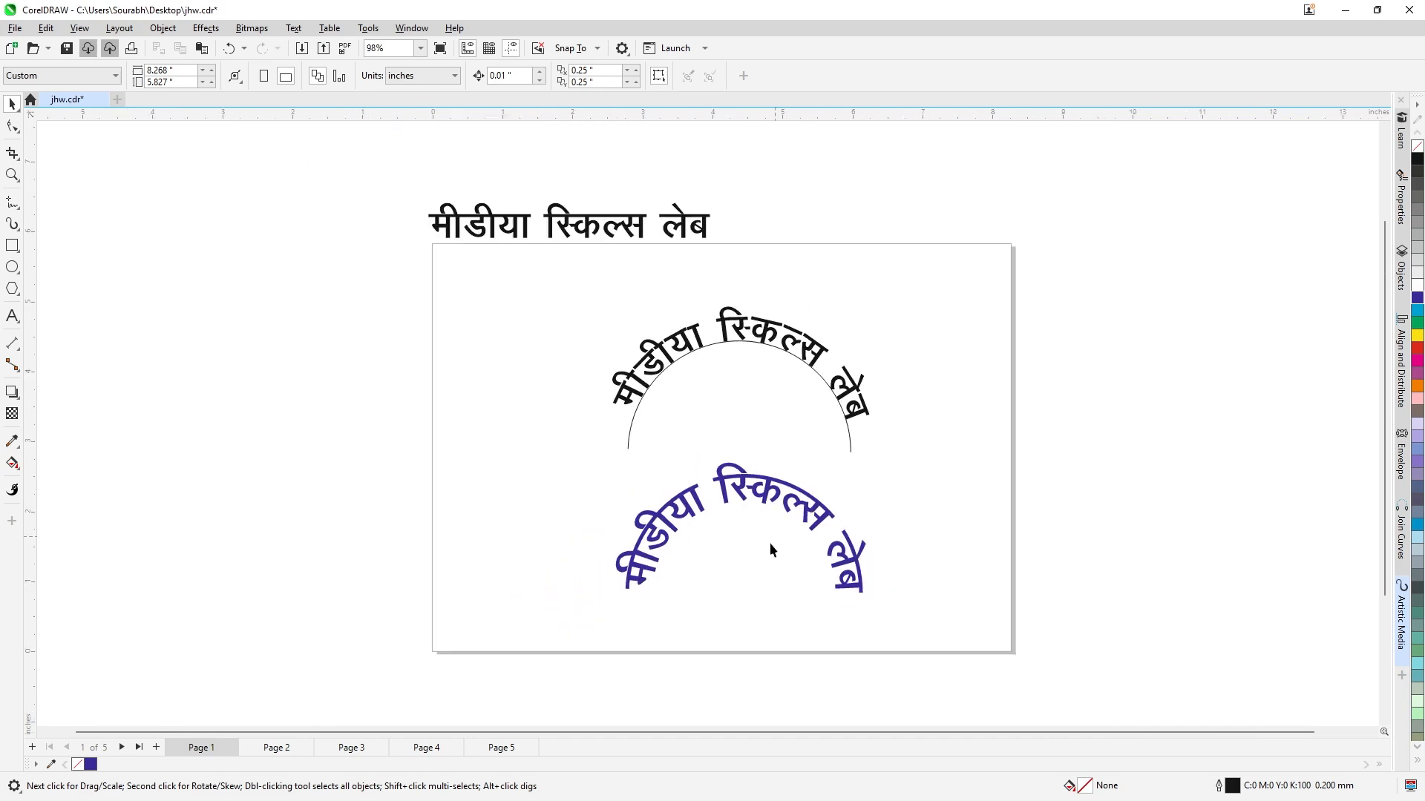
pyautogui.moveTo(586, 737); pyautogui.dragTo(618, 736)
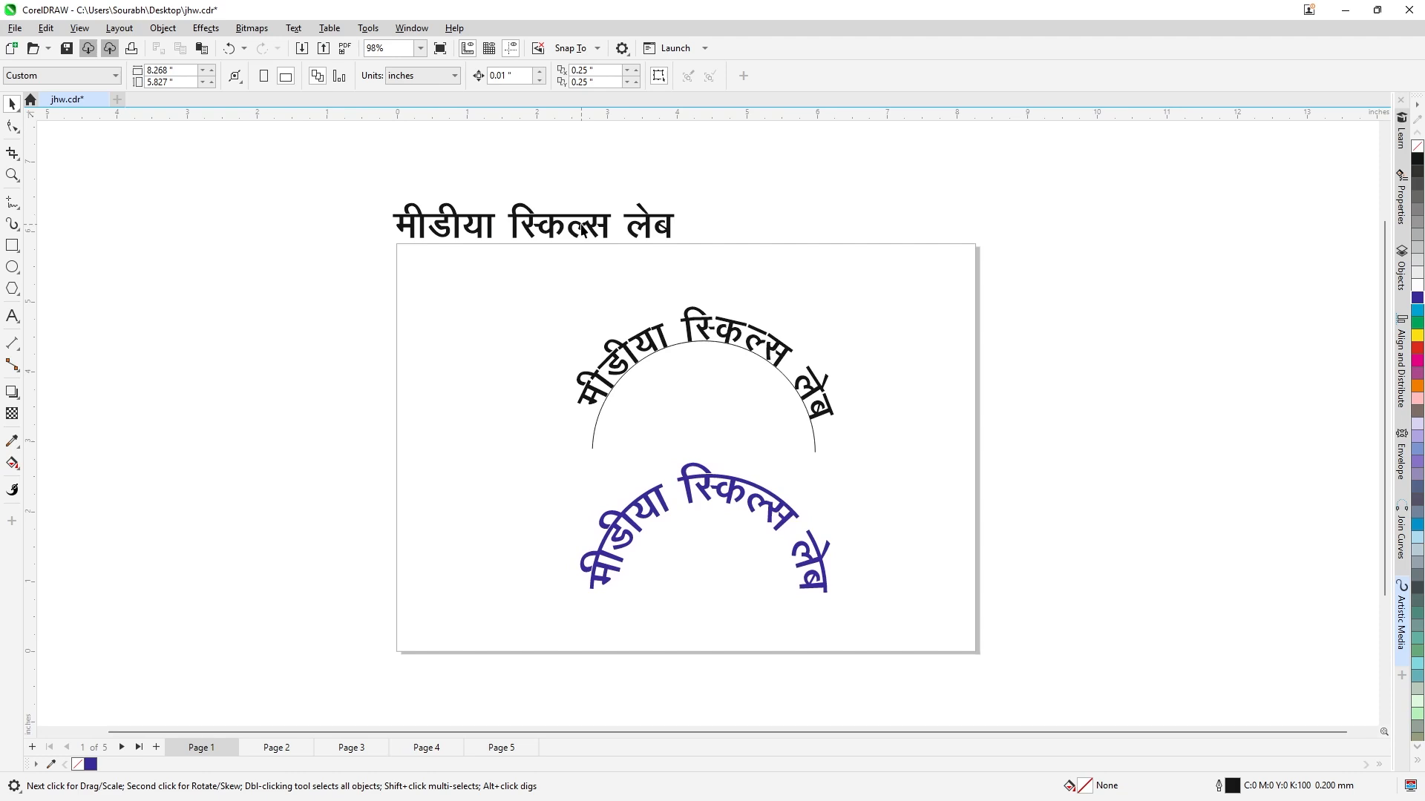
pyautogui.click(12, 317)
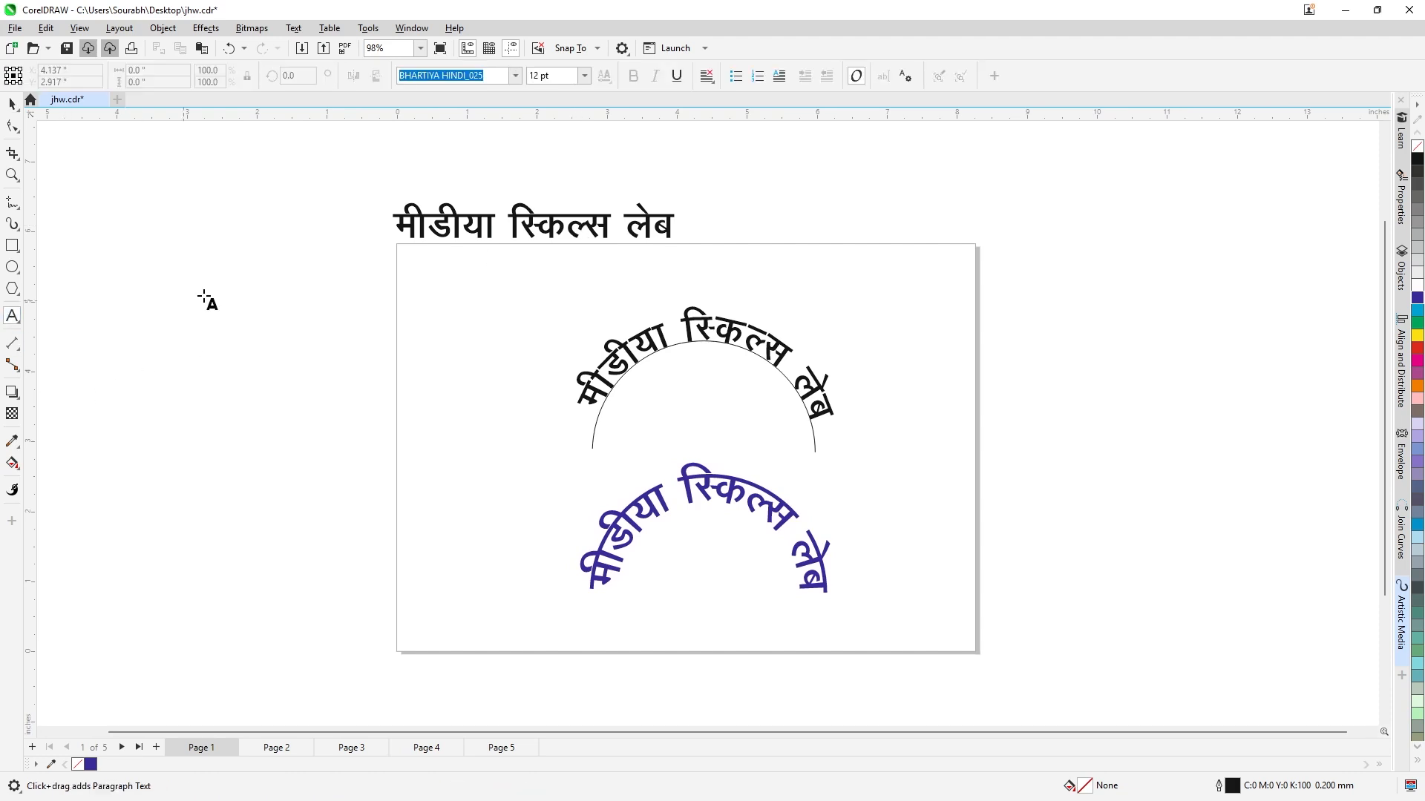
pyautogui.click(462, 223)
pyautogui.moveTo(396, 226); pyautogui.dragTo(672, 244)
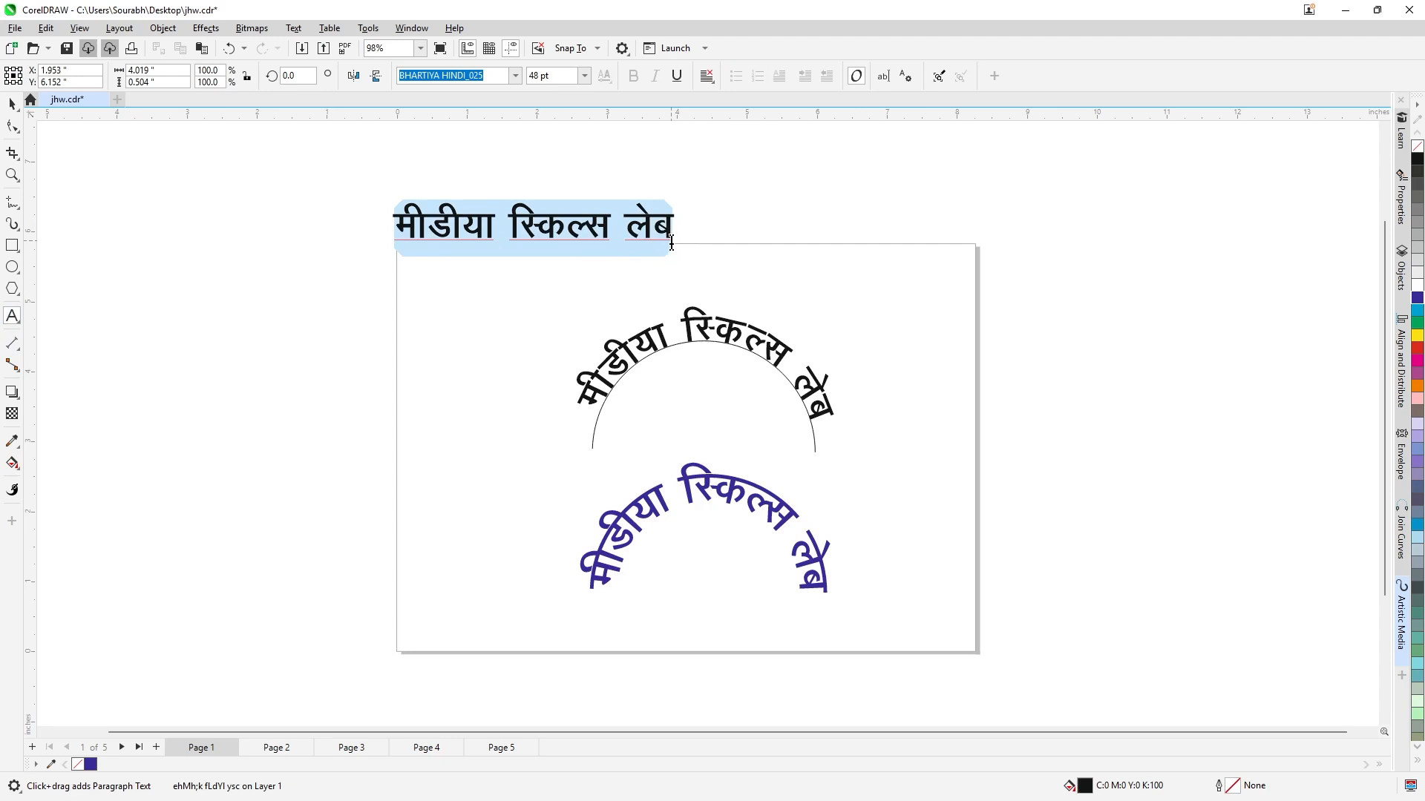
pyautogui.rightClick(656, 229)
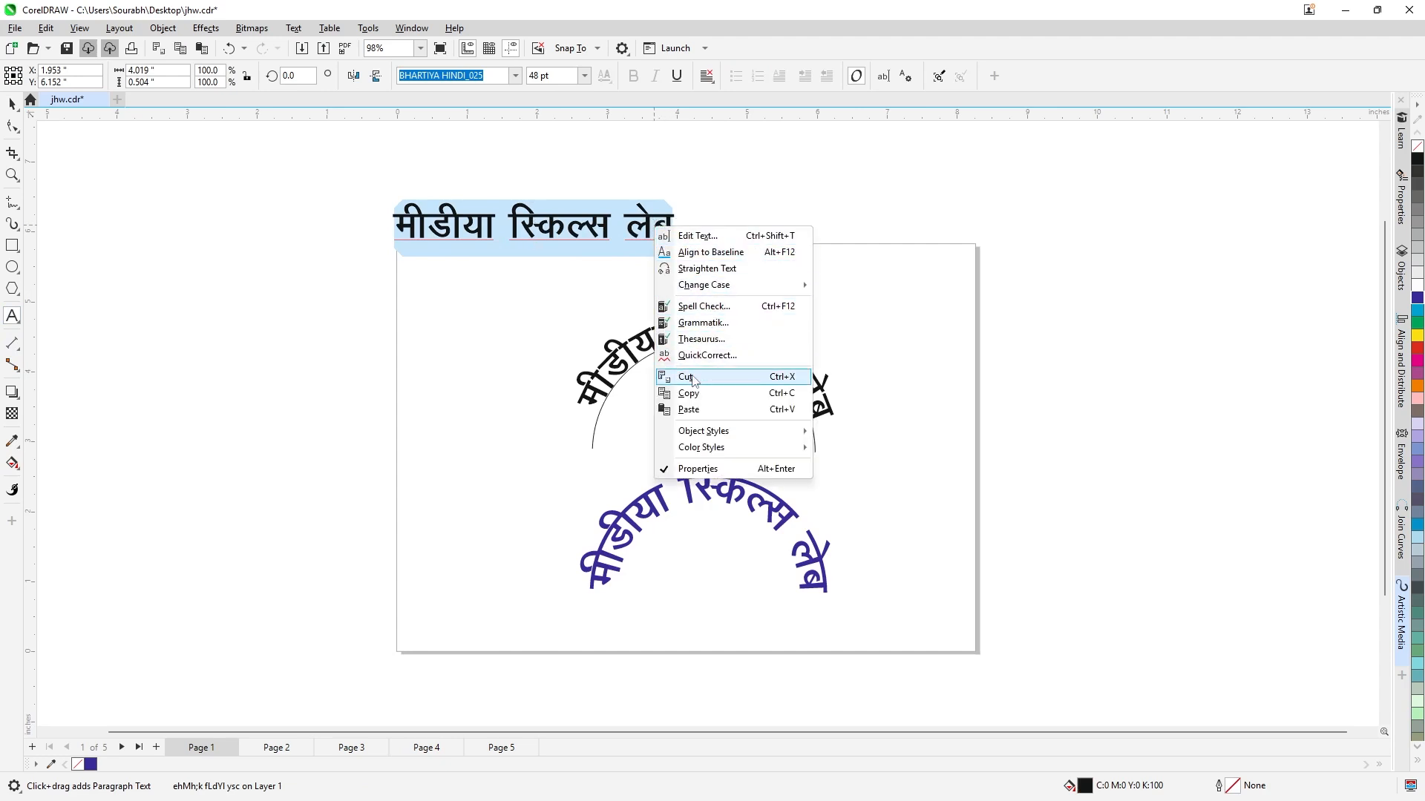
pyautogui.click(689, 393)
pyautogui.click(12, 104)
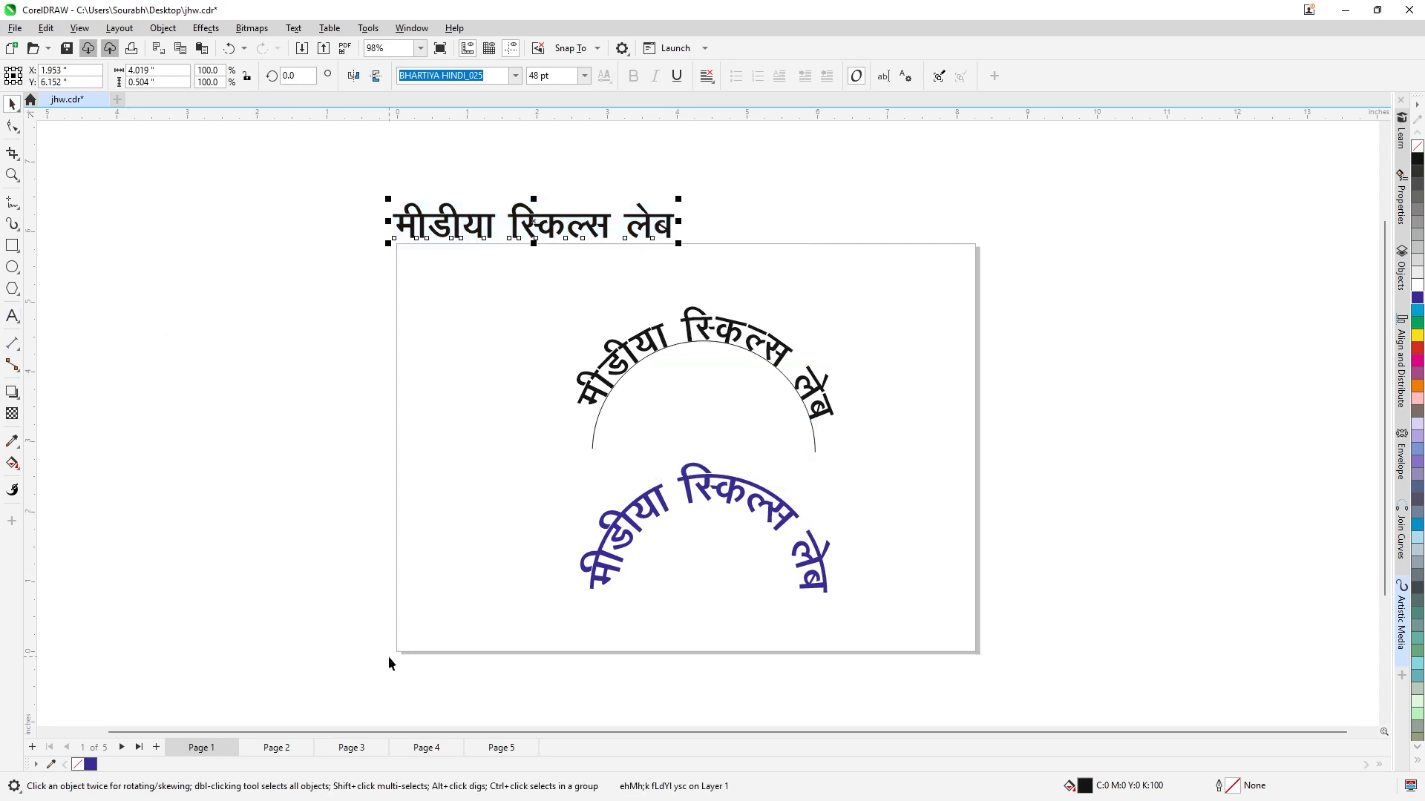
pyautogui.click(278, 619)
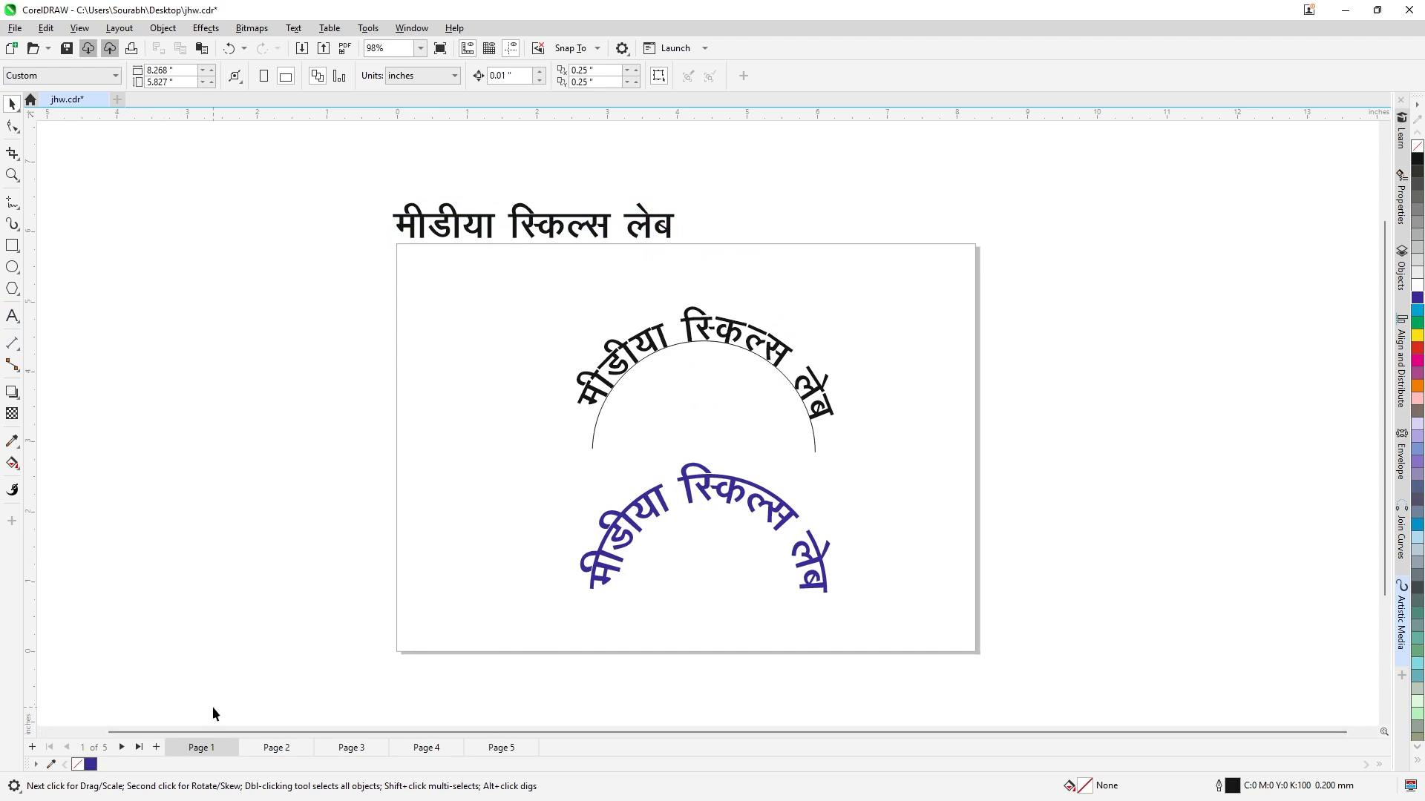
# Insert a blank page after page 1 and paste the copied Hindi heading as artistic text above the page
pyautogui.click(157, 749)
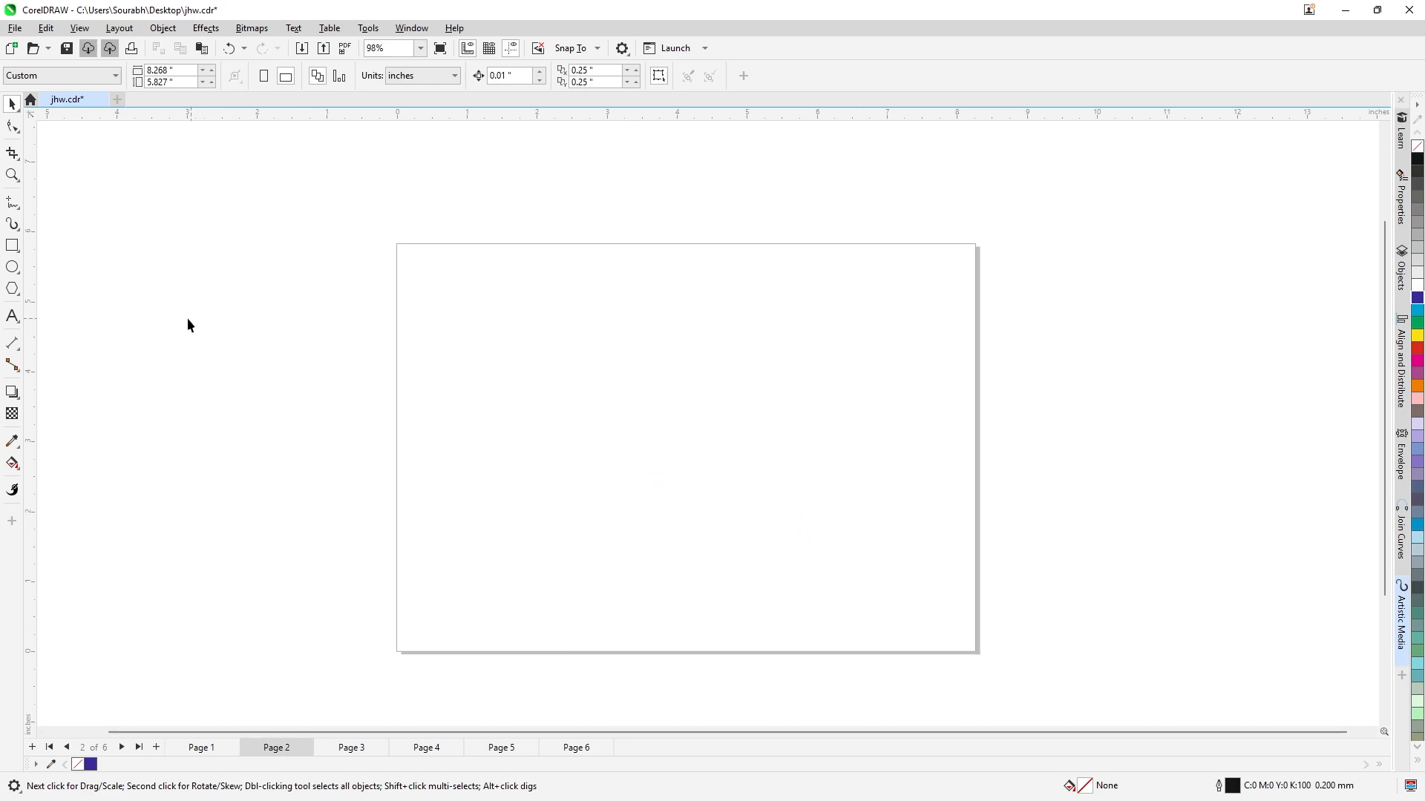
pyautogui.click(13, 318)
pyautogui.click(507, 229)
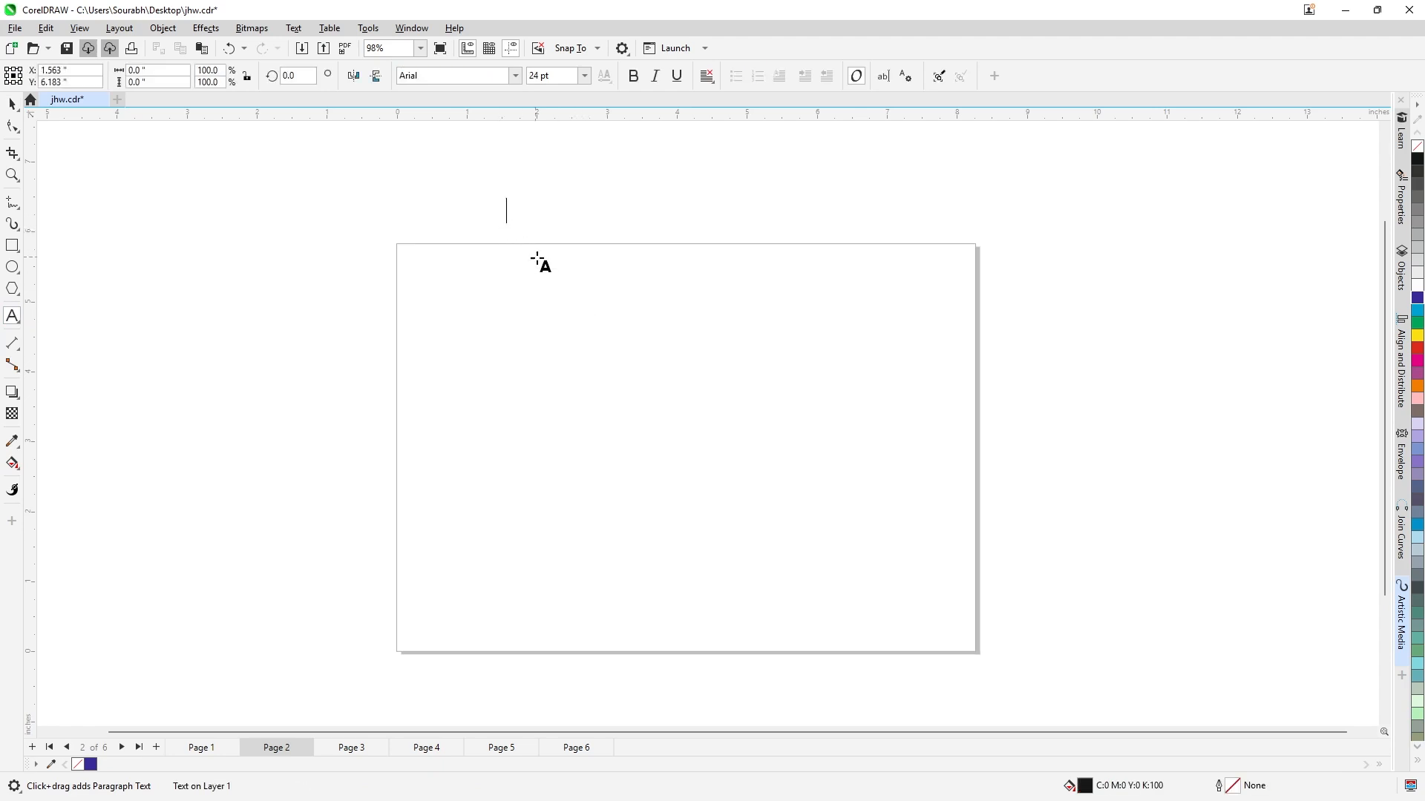
pyautogui.hotkey('ctrl', 'v')
pyautogui.click(13, 106)
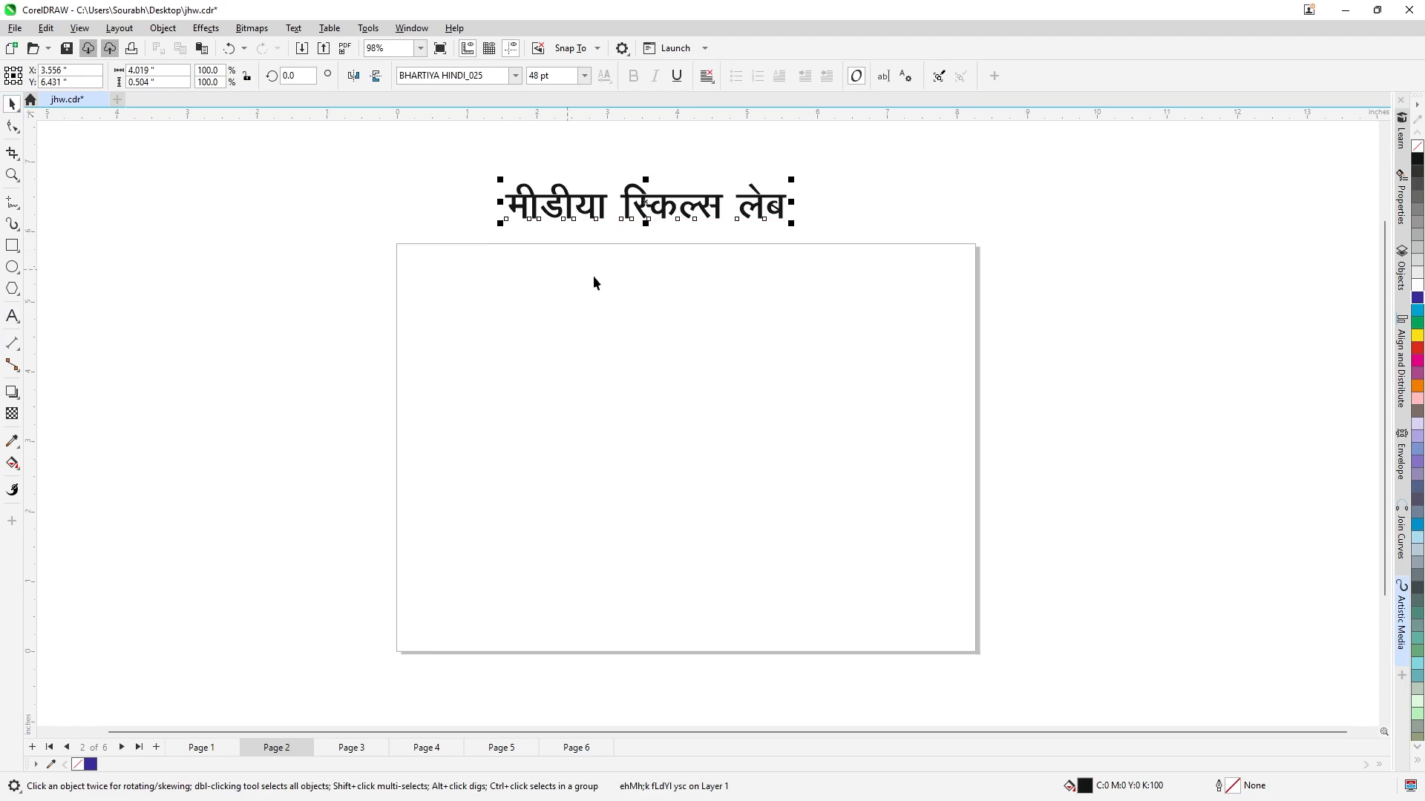
# Move the pasted Hindi heading so it sits centred just above the page's upper edge, and deselect it
pyautogui.moveTo(658, 216); pyautogui.dragTo(686, 216)
pyautogui.click(354, 309)
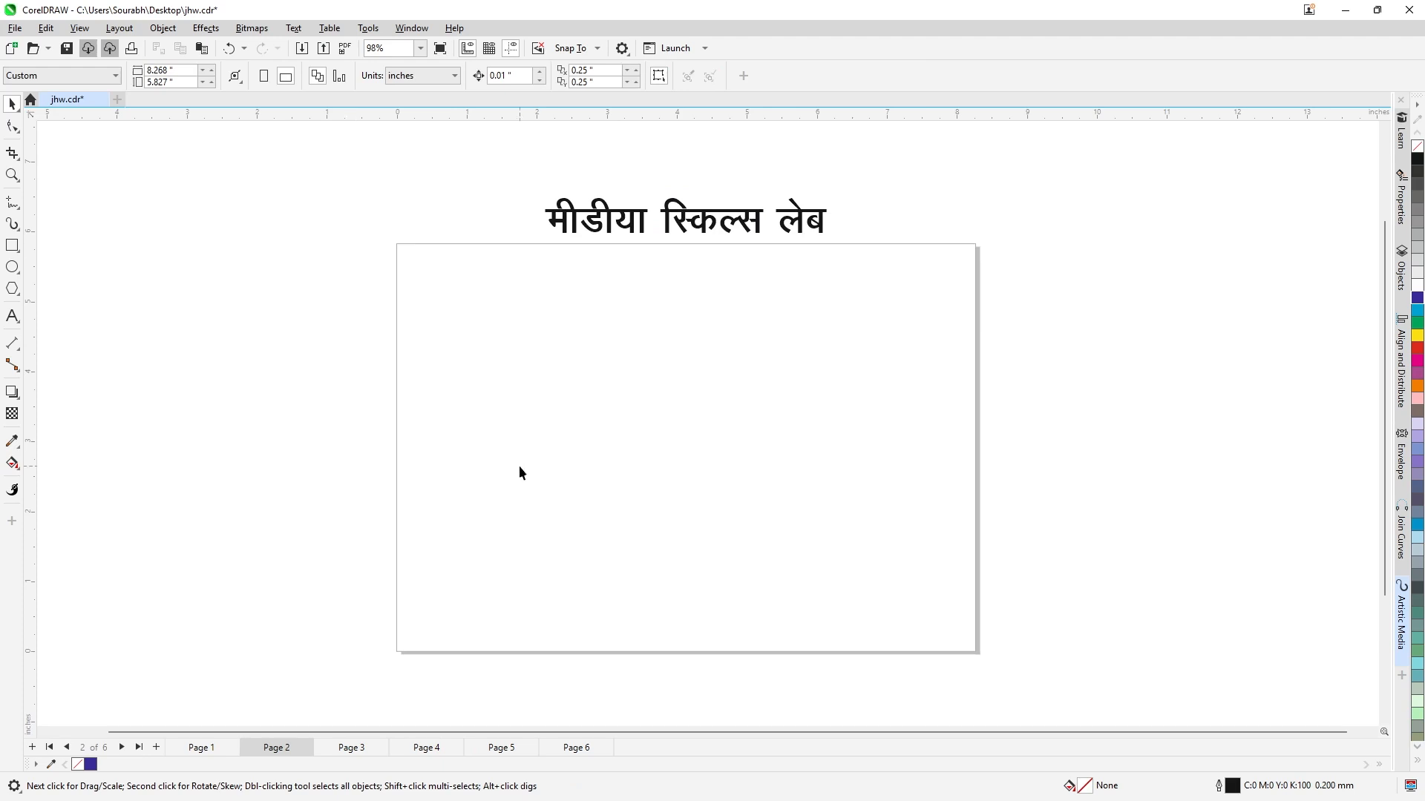
pyautogui.click(598, 223)
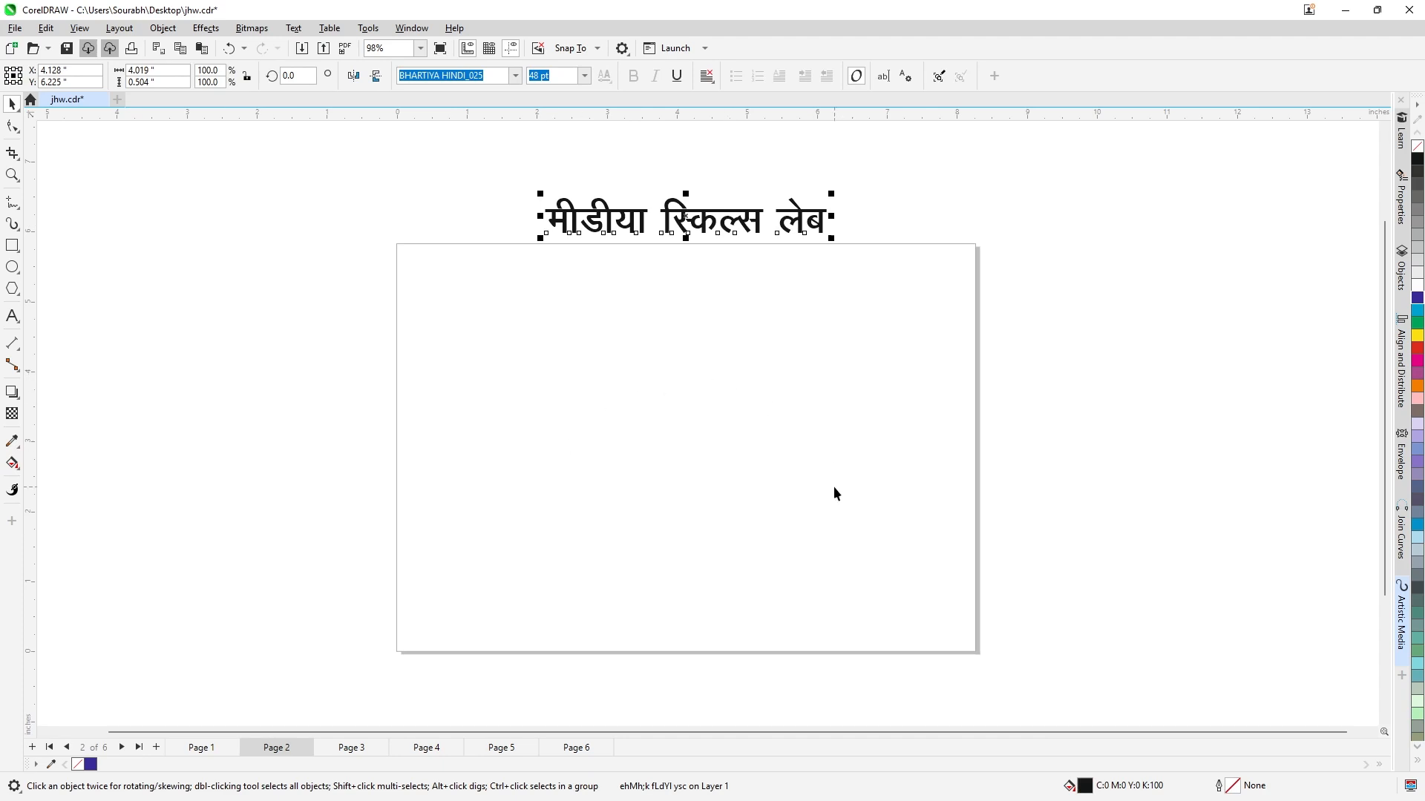
pyautogui.click(256, 295)
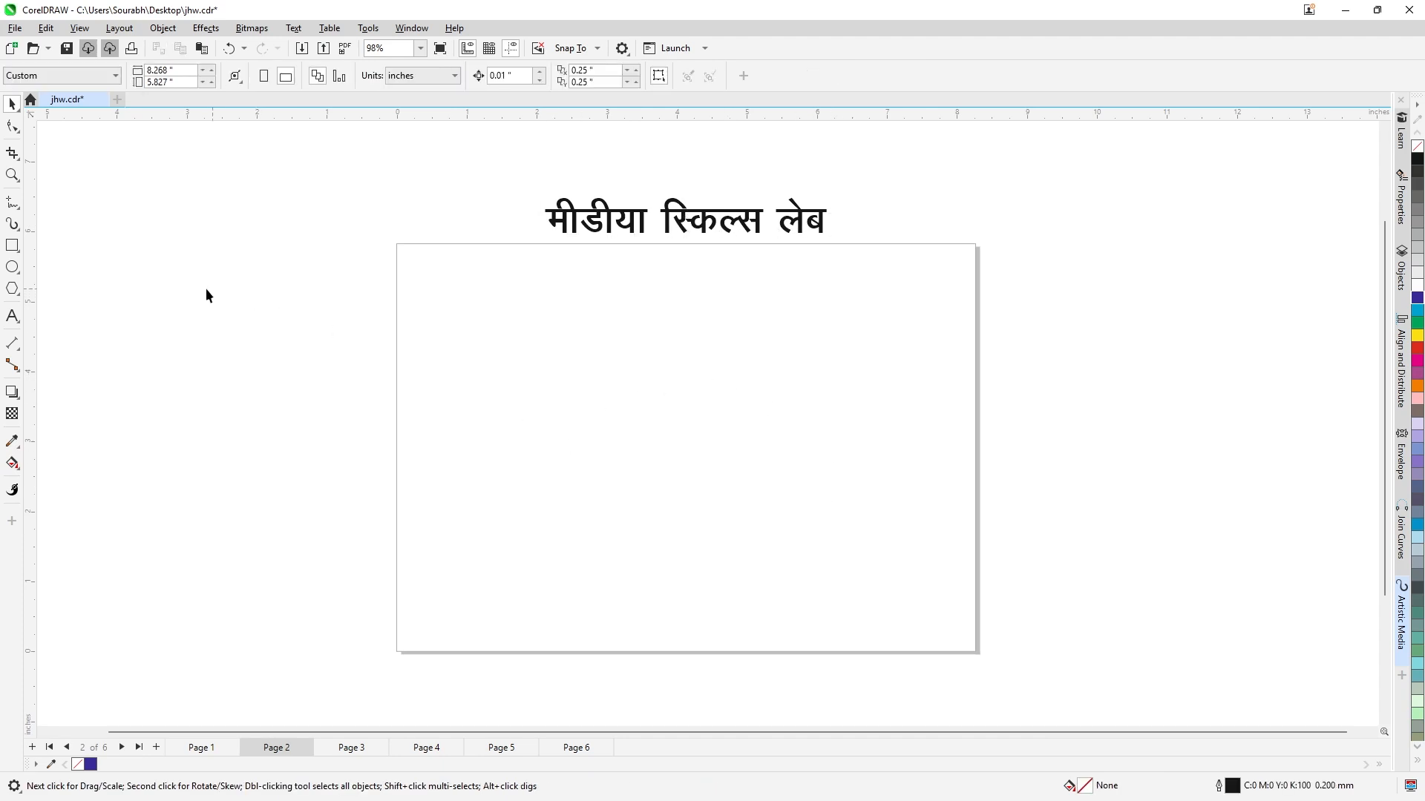
# Draw a circle about 3.75 inches in diameter and place it near the middle of the page
pyautogui.click(13, 267)
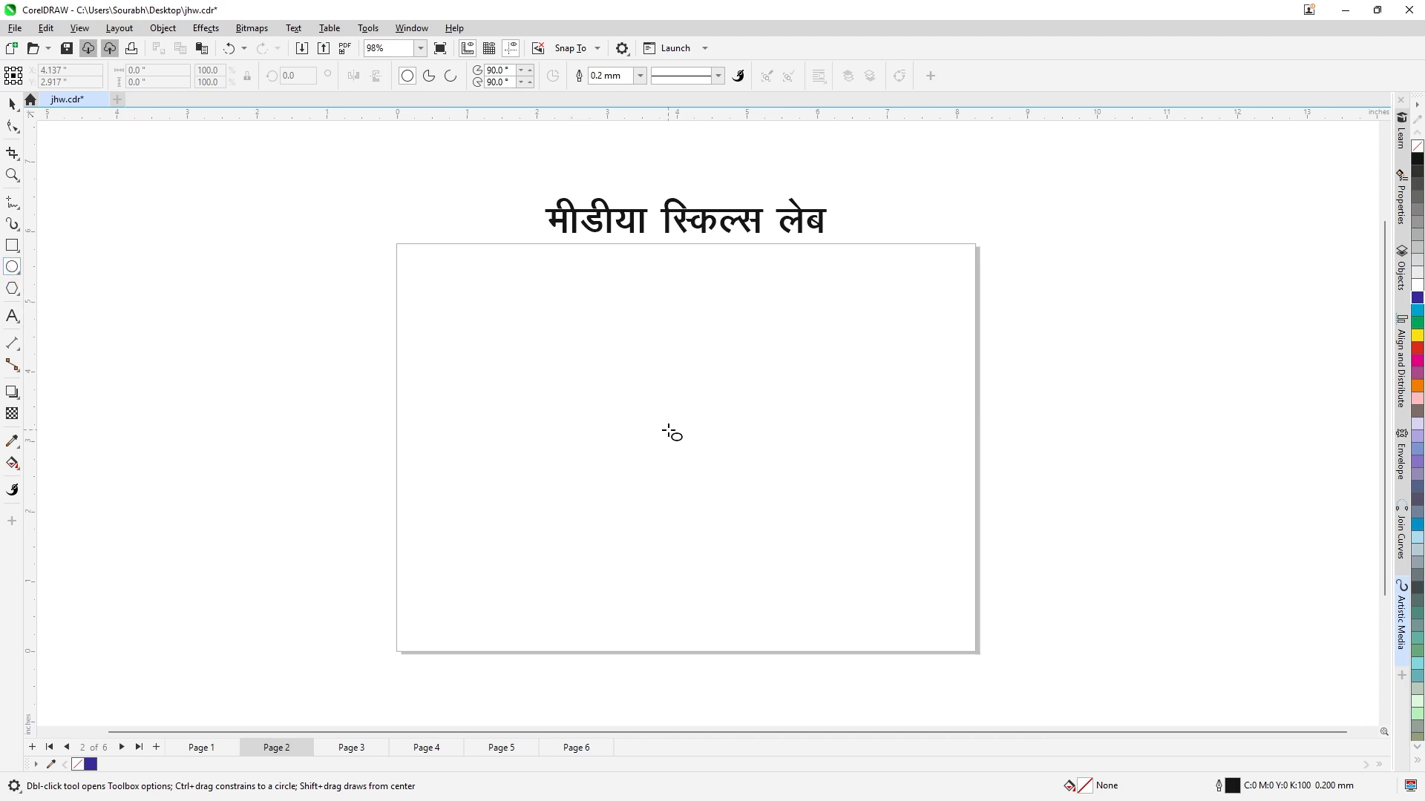
pyautogui.moveTo(650, 393); pyautogui.dragTo(911, 611)
pyautogui.moveTo(779, 522); pyautogui.dragTo(702, 440)
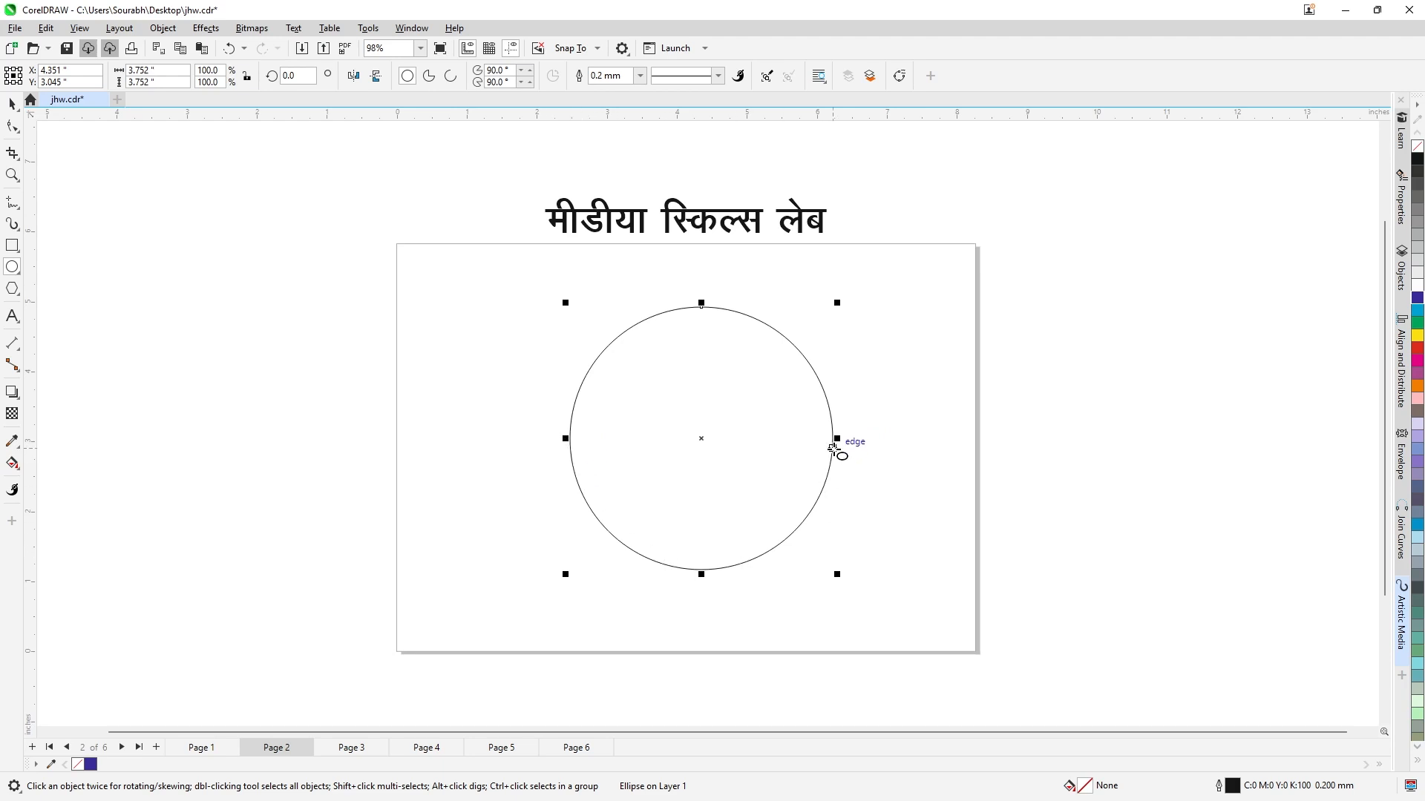
# Reshape the circle into an open upper semicircular arc of about 180 degrees by moving its end nodes
pyautogui.click(11, 128)
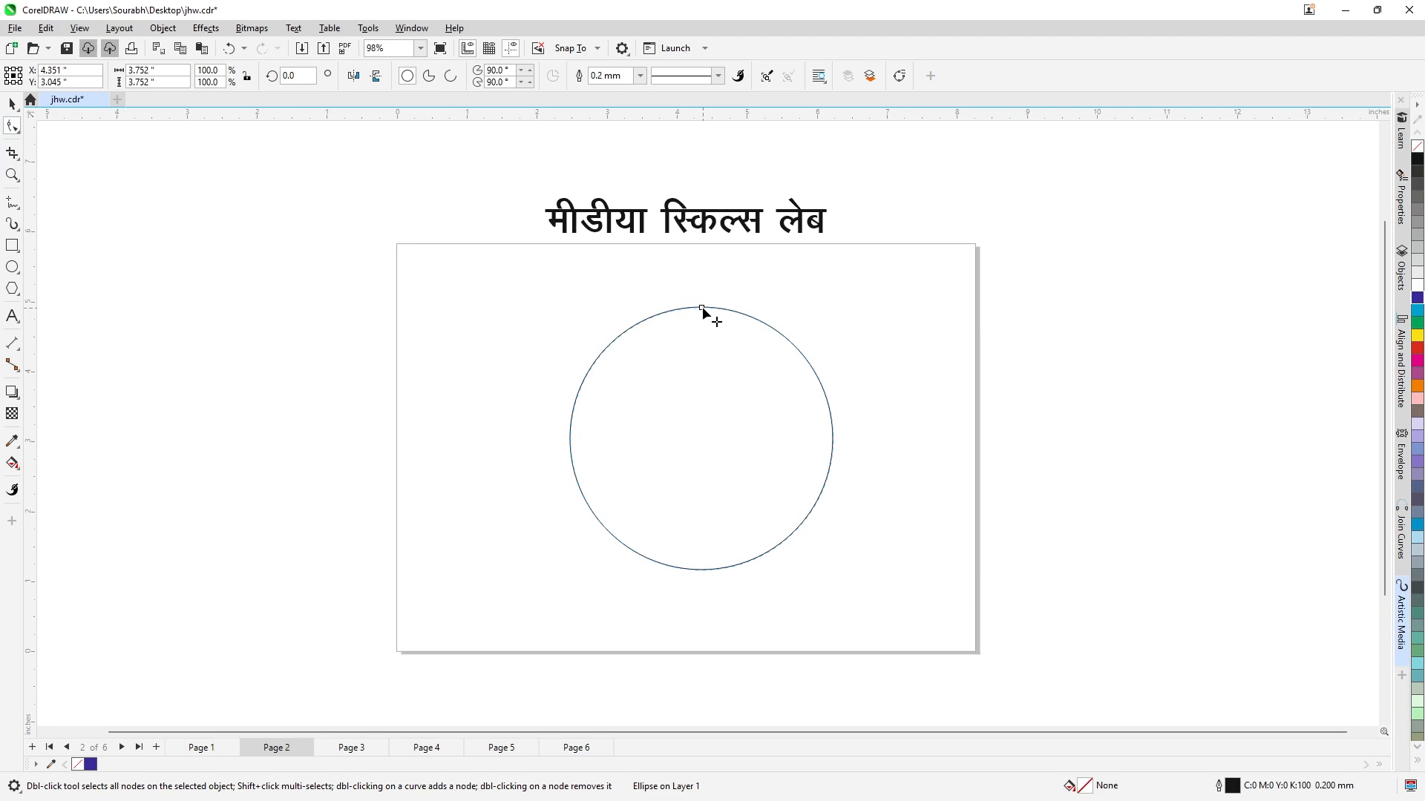
pyautogui.moveTo(702, 307); pyautogui.dragTo(849, 452)
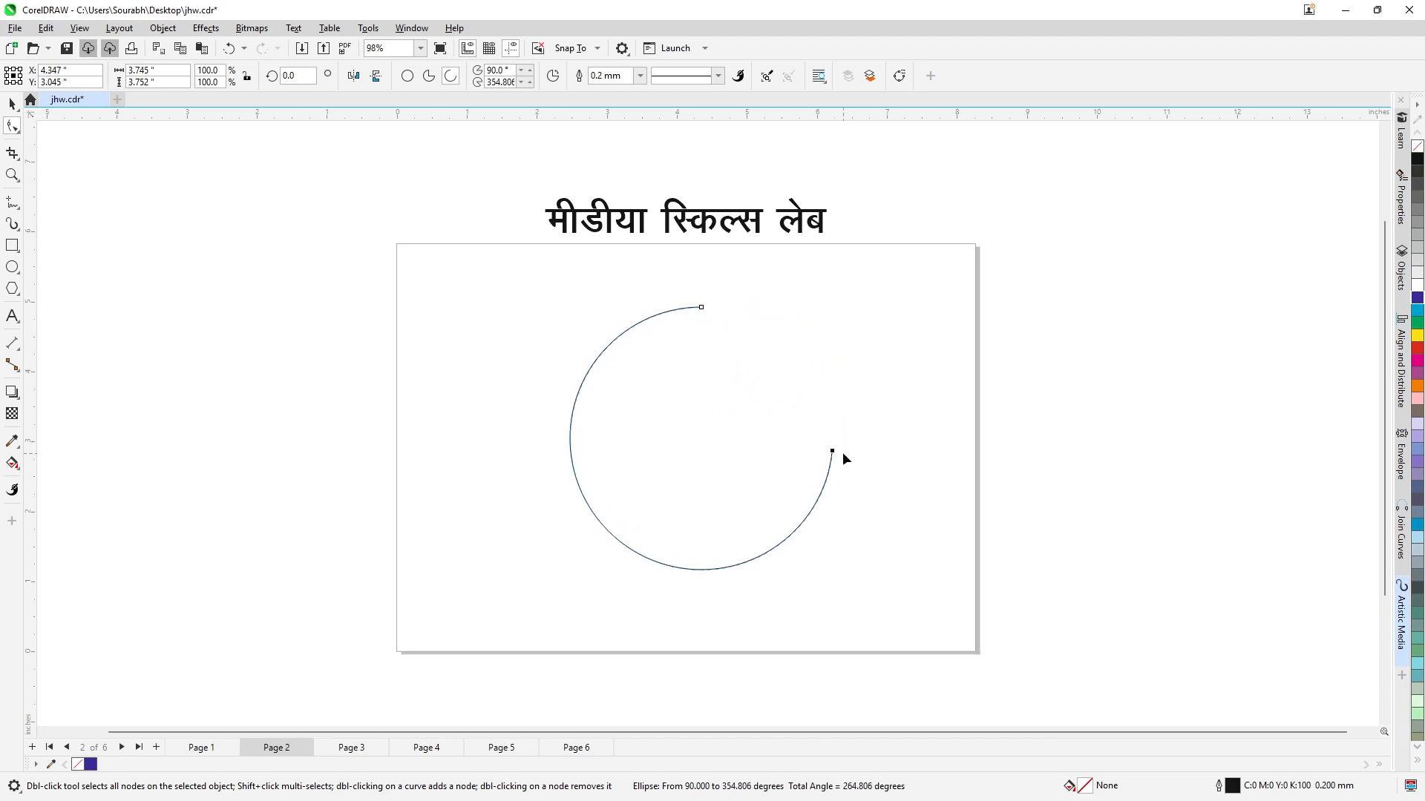
pyautogui.moveTo(835, 458); pyautogui.dragTo(585, 436)
pyautogui.moveTo(706, 307); pyautogui.dragTo(825, 441)
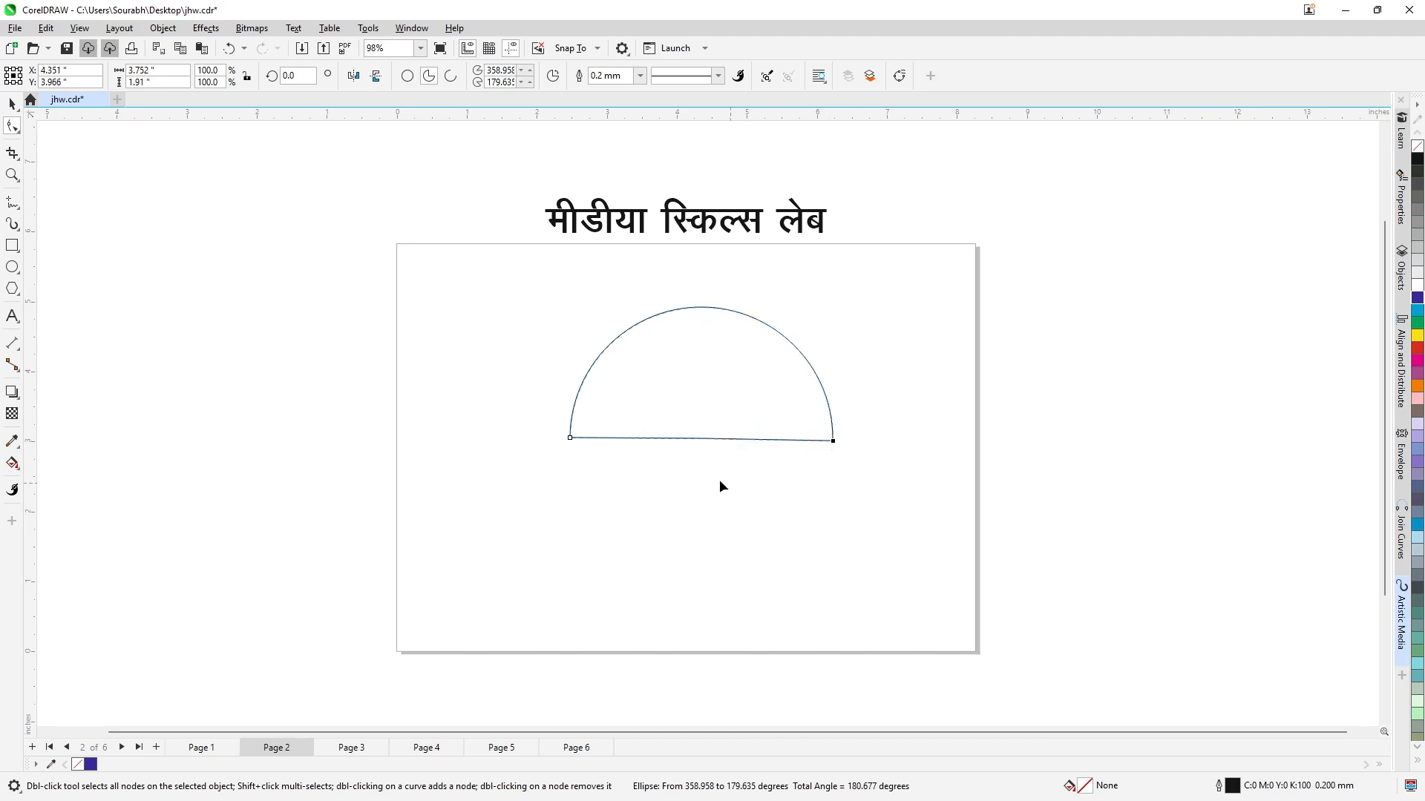
pyautogui.moveTo(570, 438); pyautogui.dragTo(569, 442)
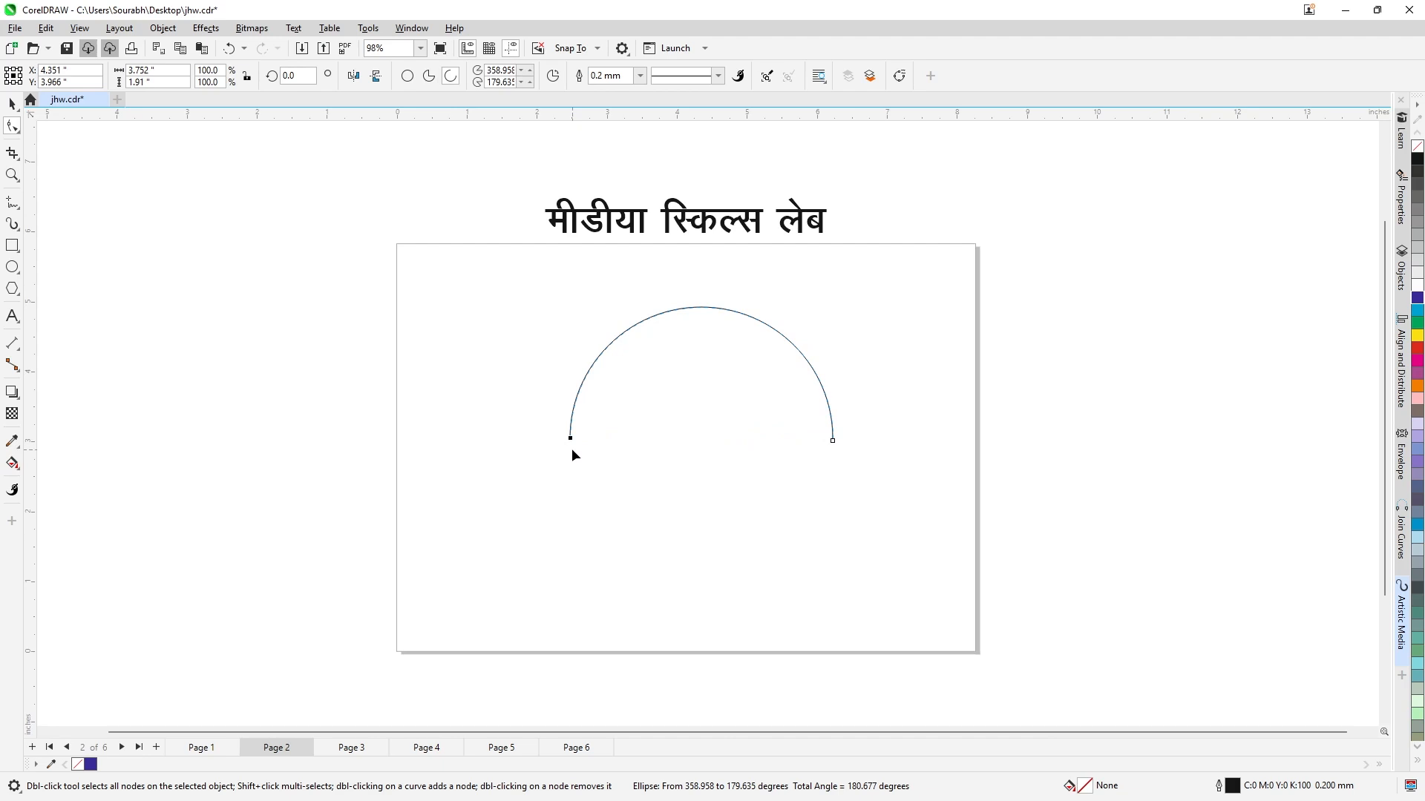
# Keep the semicircle as an open arc and convert the Hindi heading above the page to curves
pyautogui.click(429, 77)
pyautogui.click(451, 76)
pyautogui.click(12, 104)
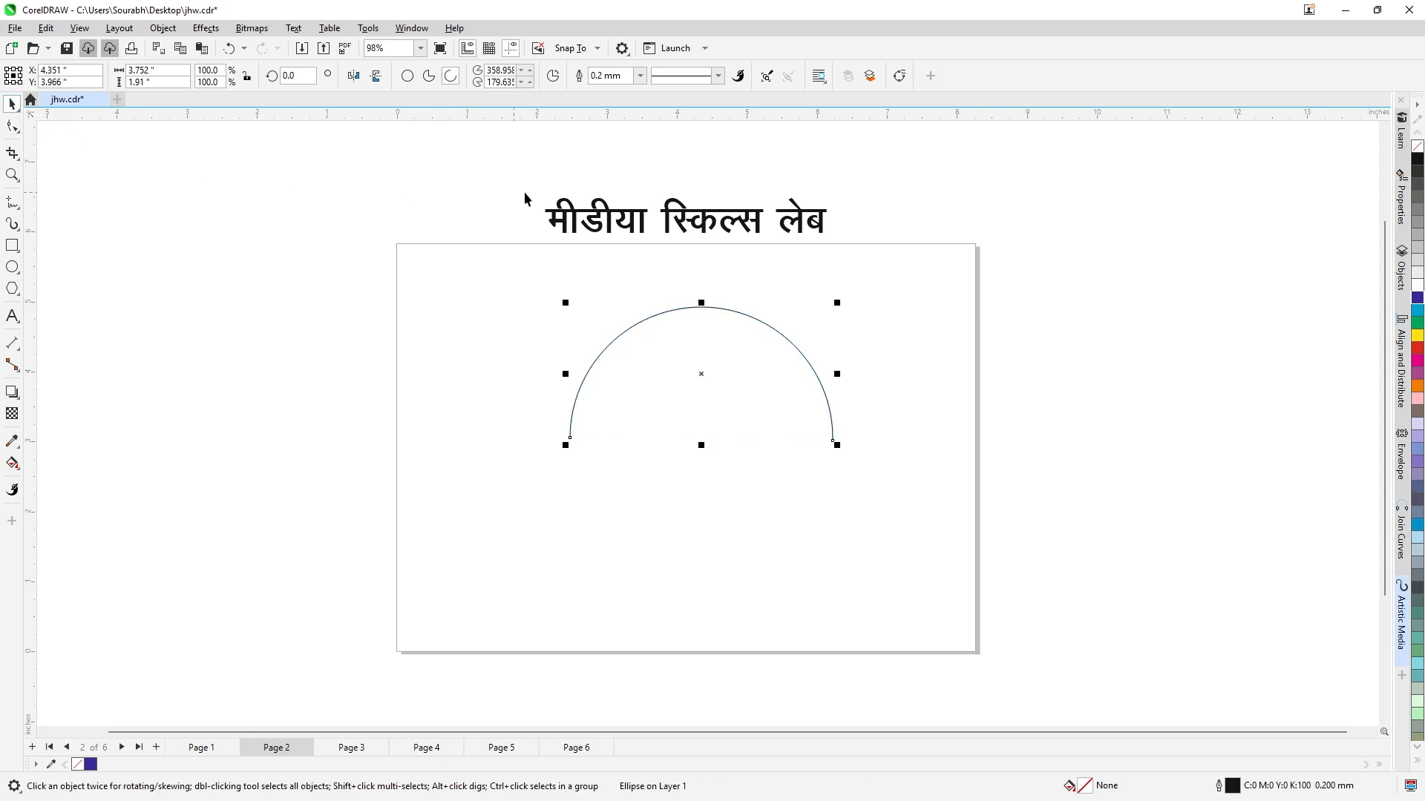
pyautogui.click(680, 219)
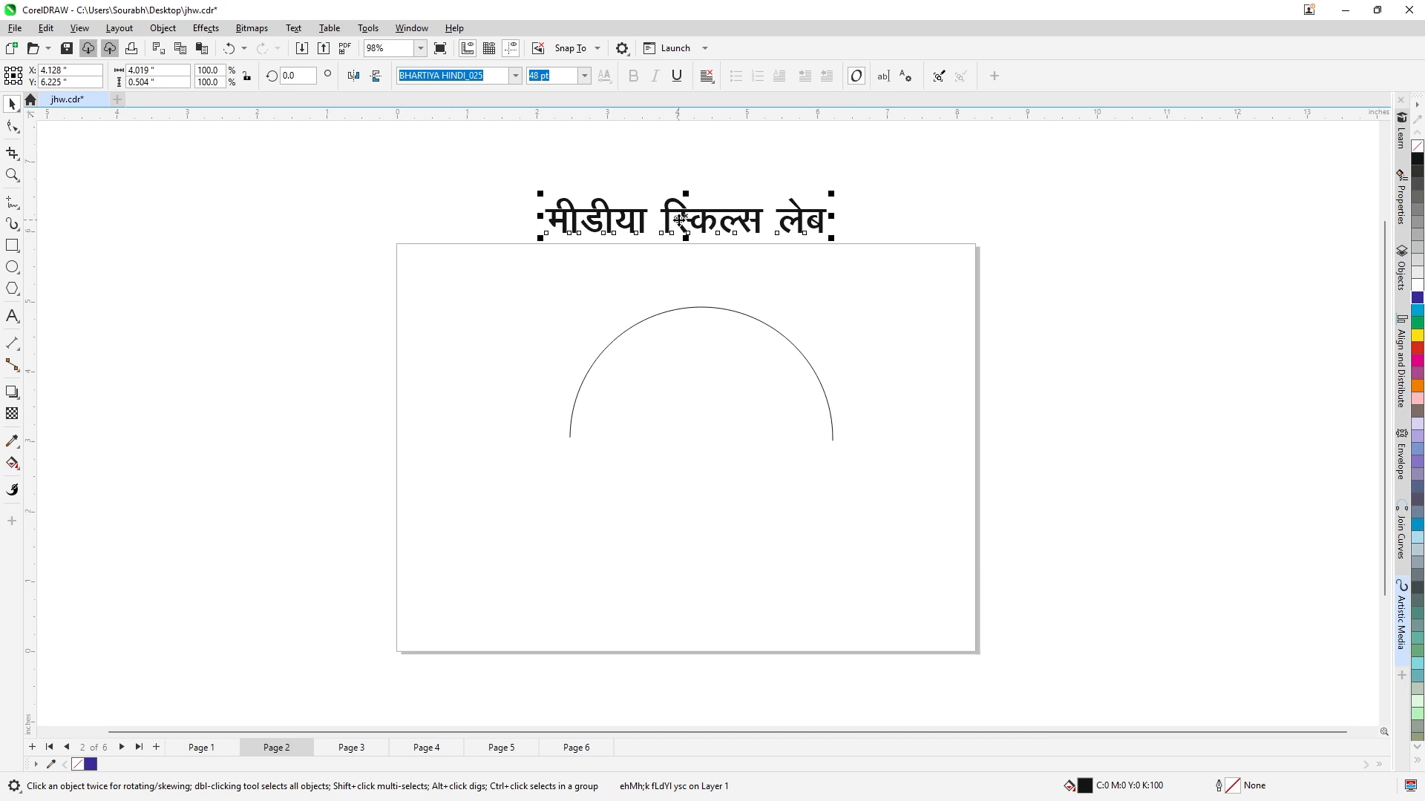
pyautogui.rightClick(681, 221)
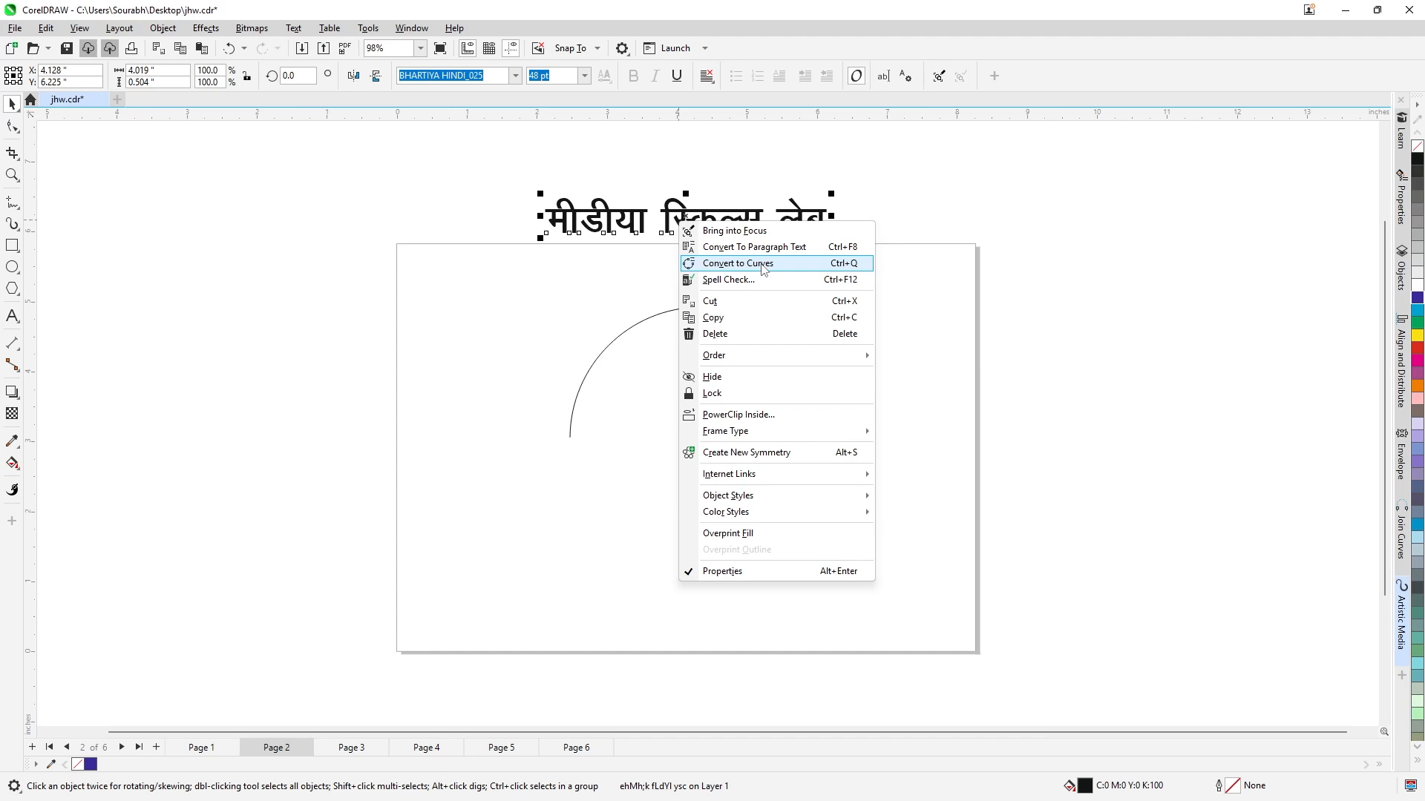
pyautogui.click(764, 270)
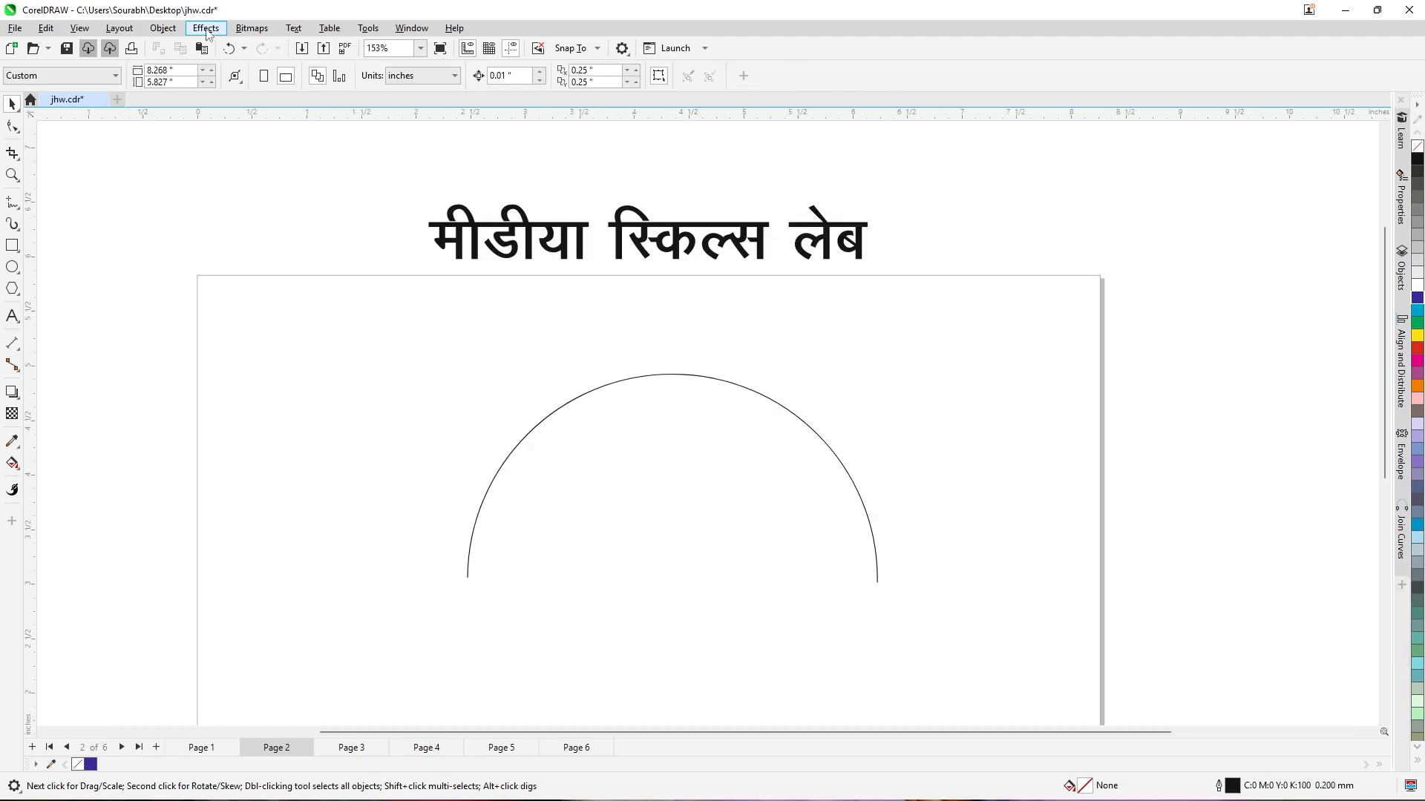
# Create a new Artistic Media stroke of the Brushes kind from the converted heading and save it as media
pyautogui.click(207, 29)
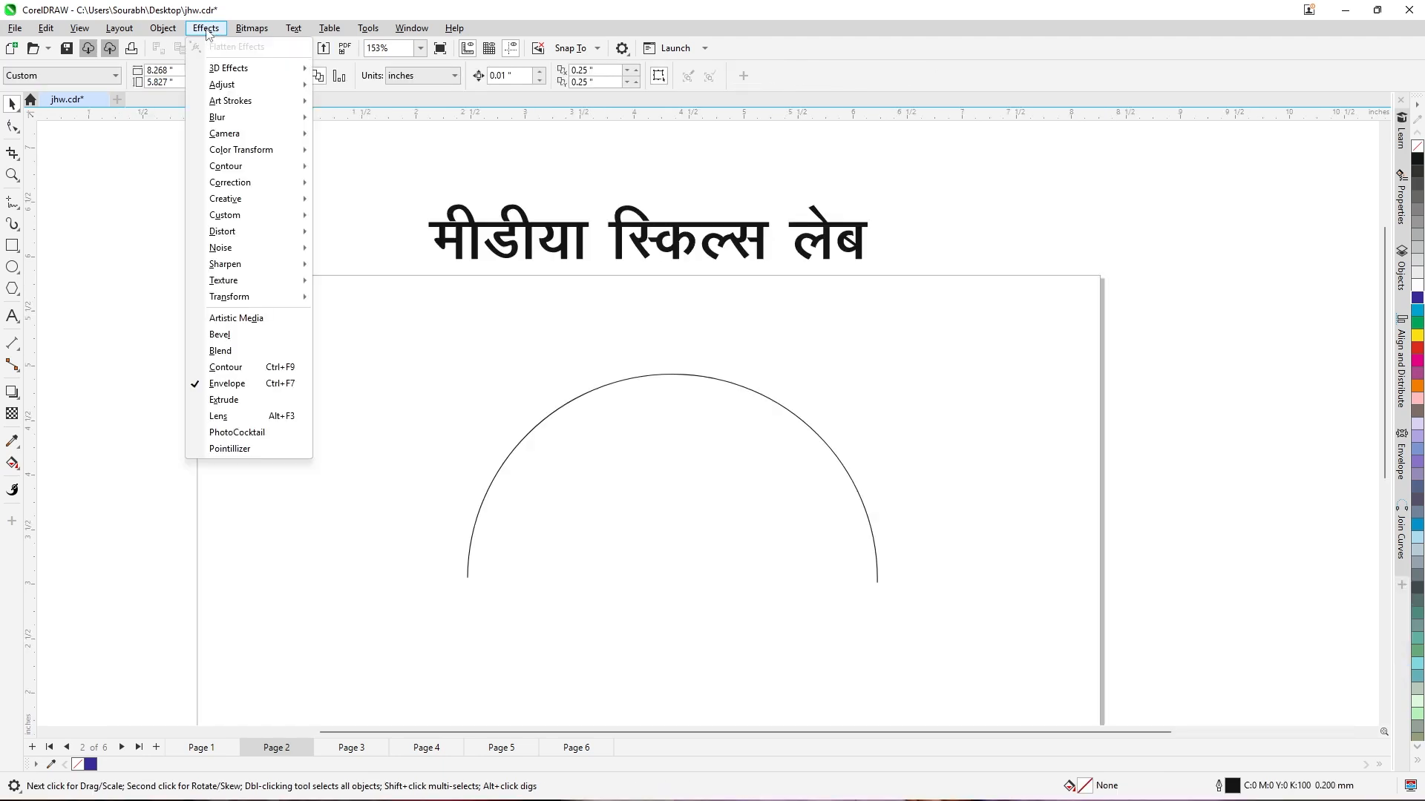
pyautogui.click(239, 324)
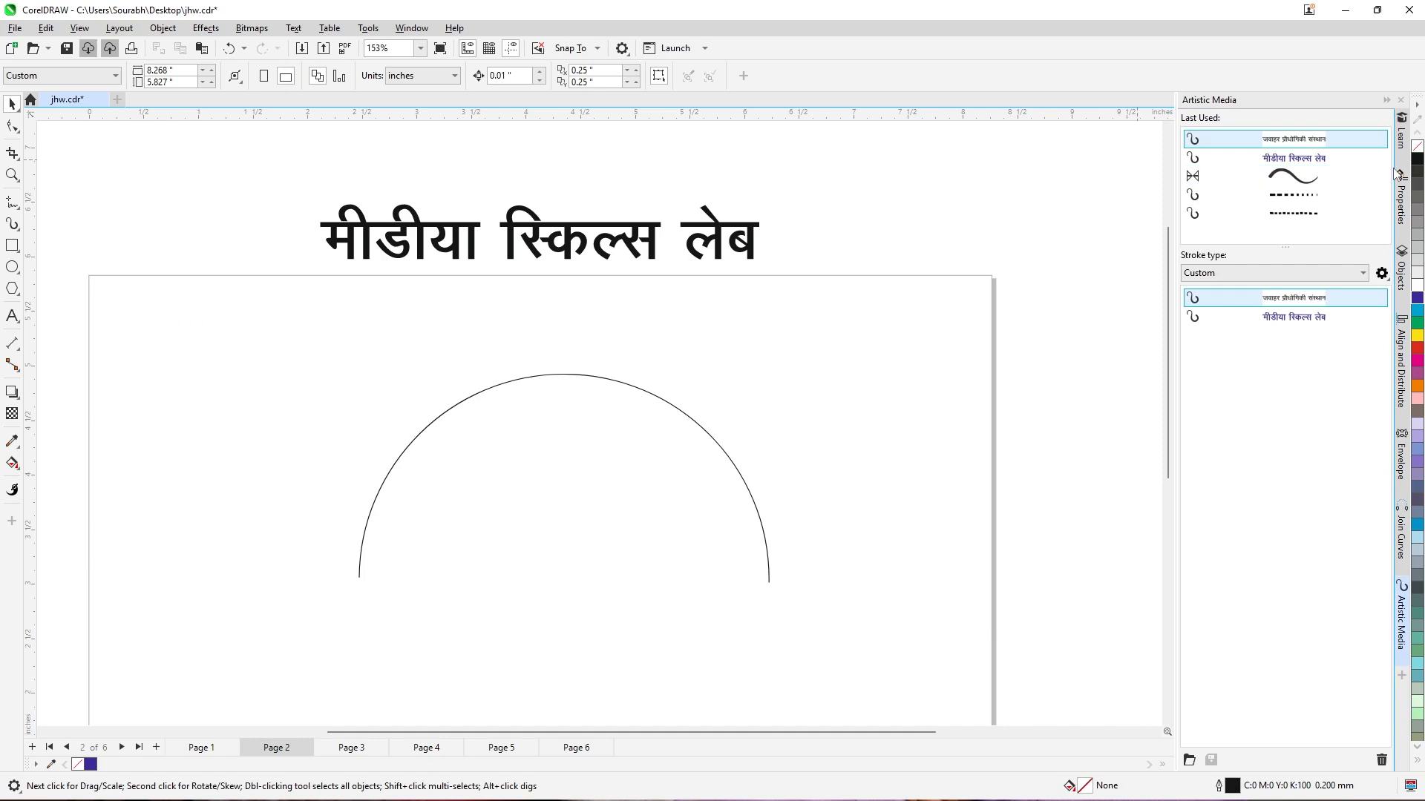
pyautogui.press('F3')
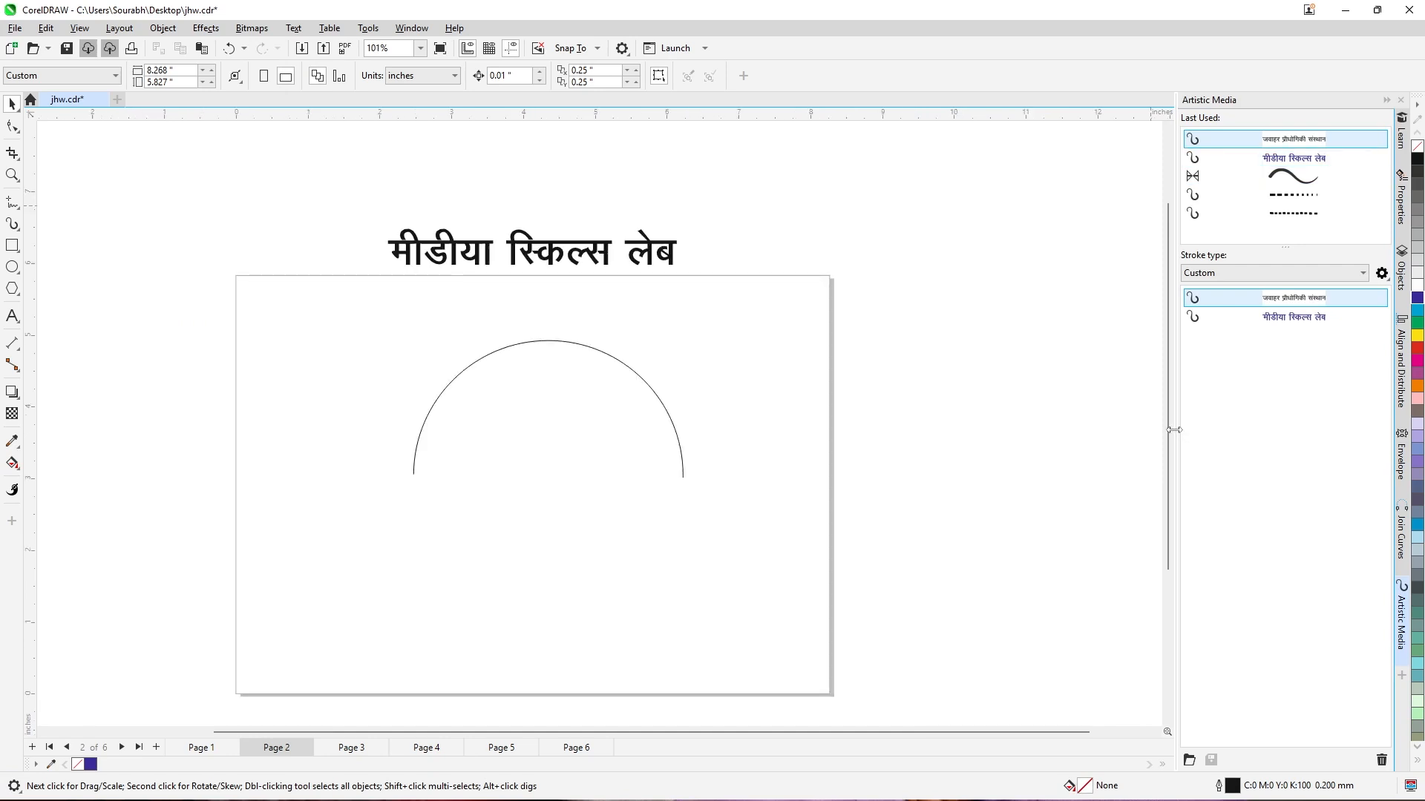
pyautogui.click(1264, 424)
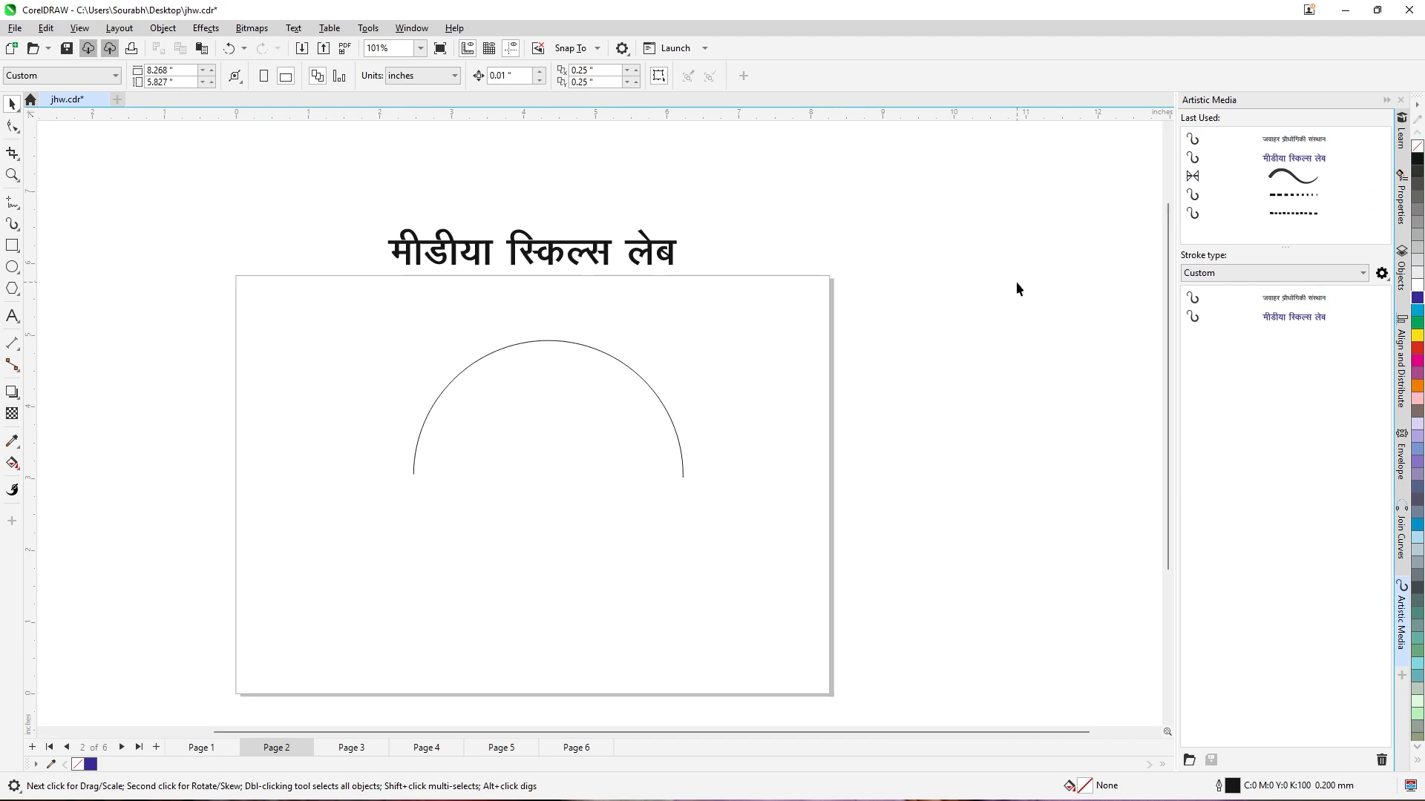
pyautogui.click(647, 254)
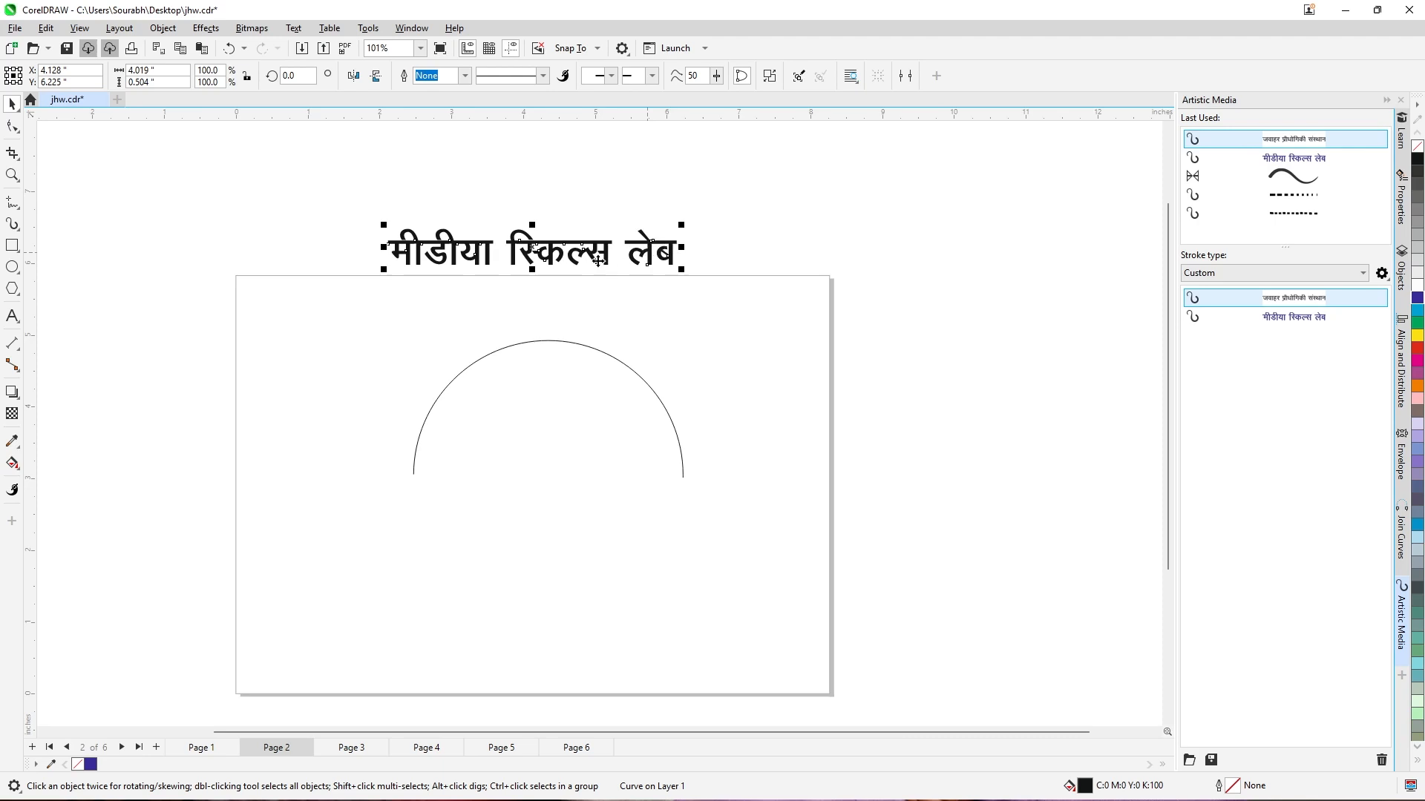
pyautogui.moveTo(549, 254); pyautogui.dragTo(1268, 374)
pyautogui.moveTo(1266, 376); pyautogui.dragTo(1264, 373)
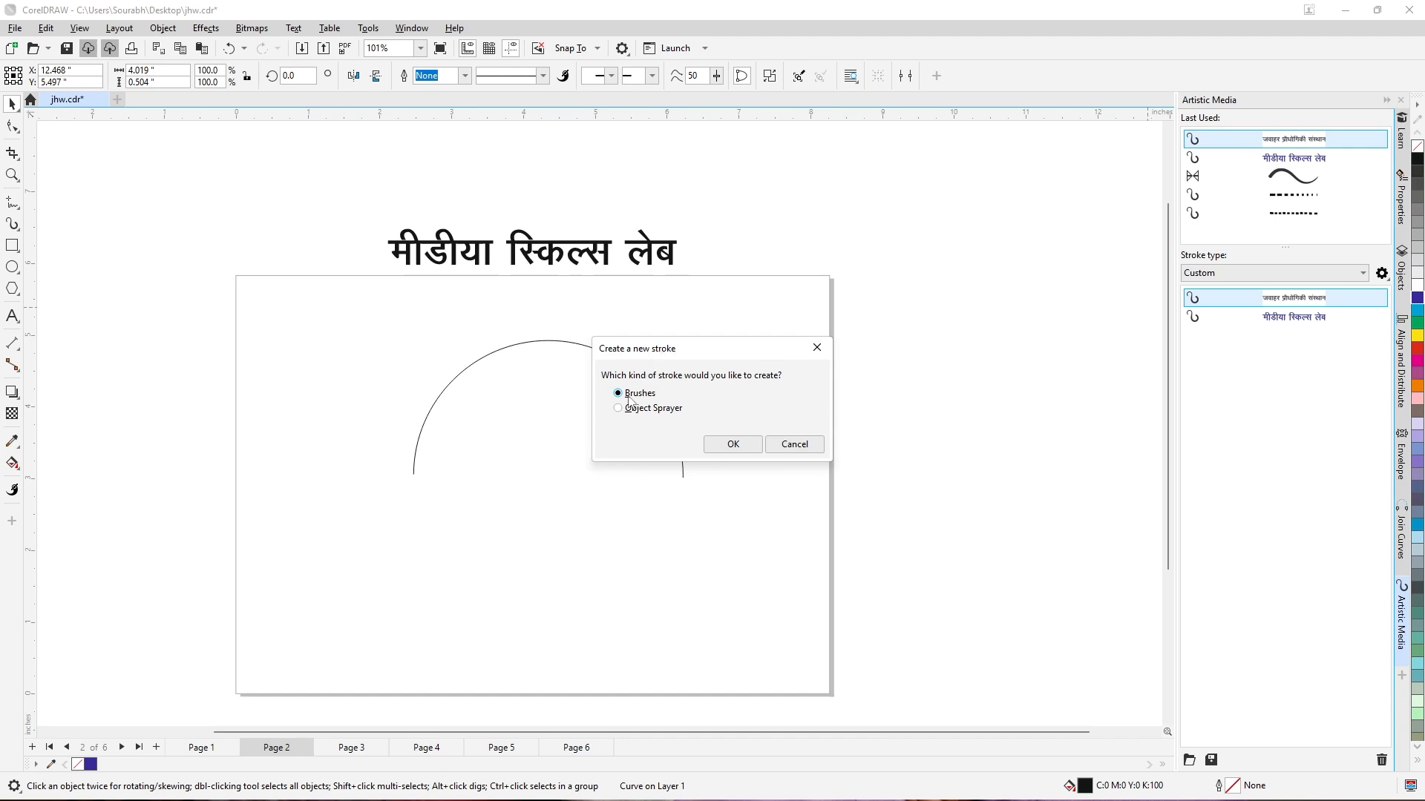
pyautogui.click(733, 444)
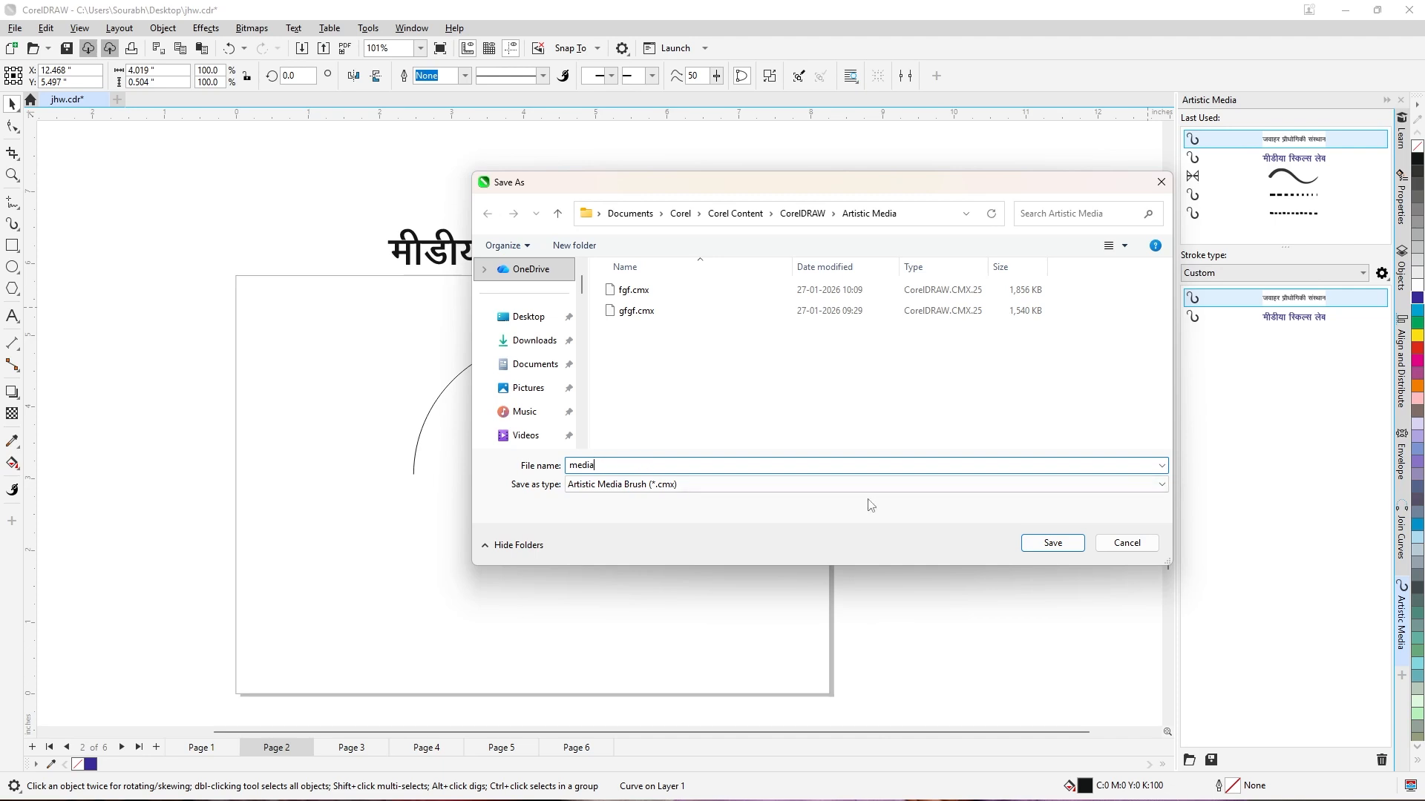
pyautogui.click(1046, 543)
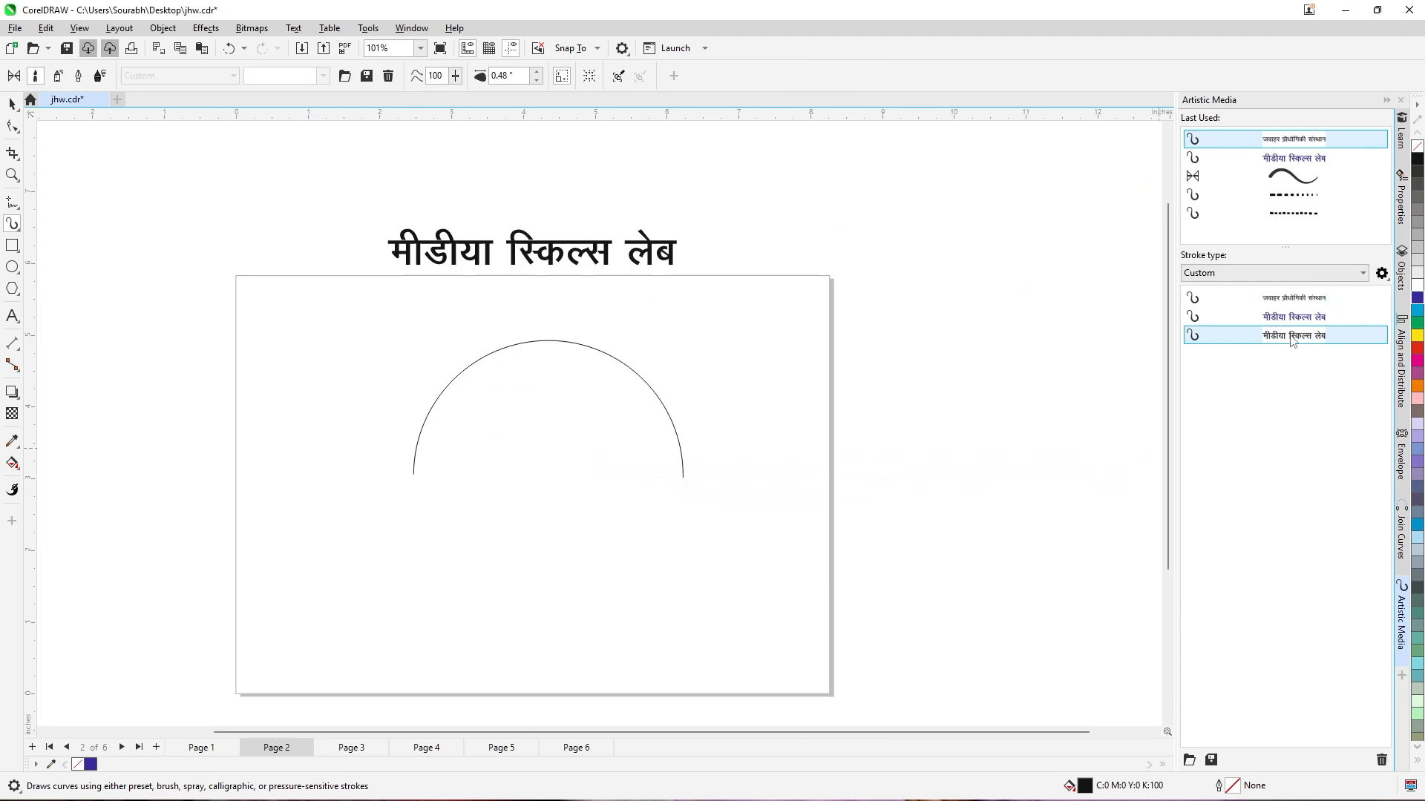
# Look through the Default artistic media strokes and return to the Custom strokes
pyautogui.click(1297, 273)
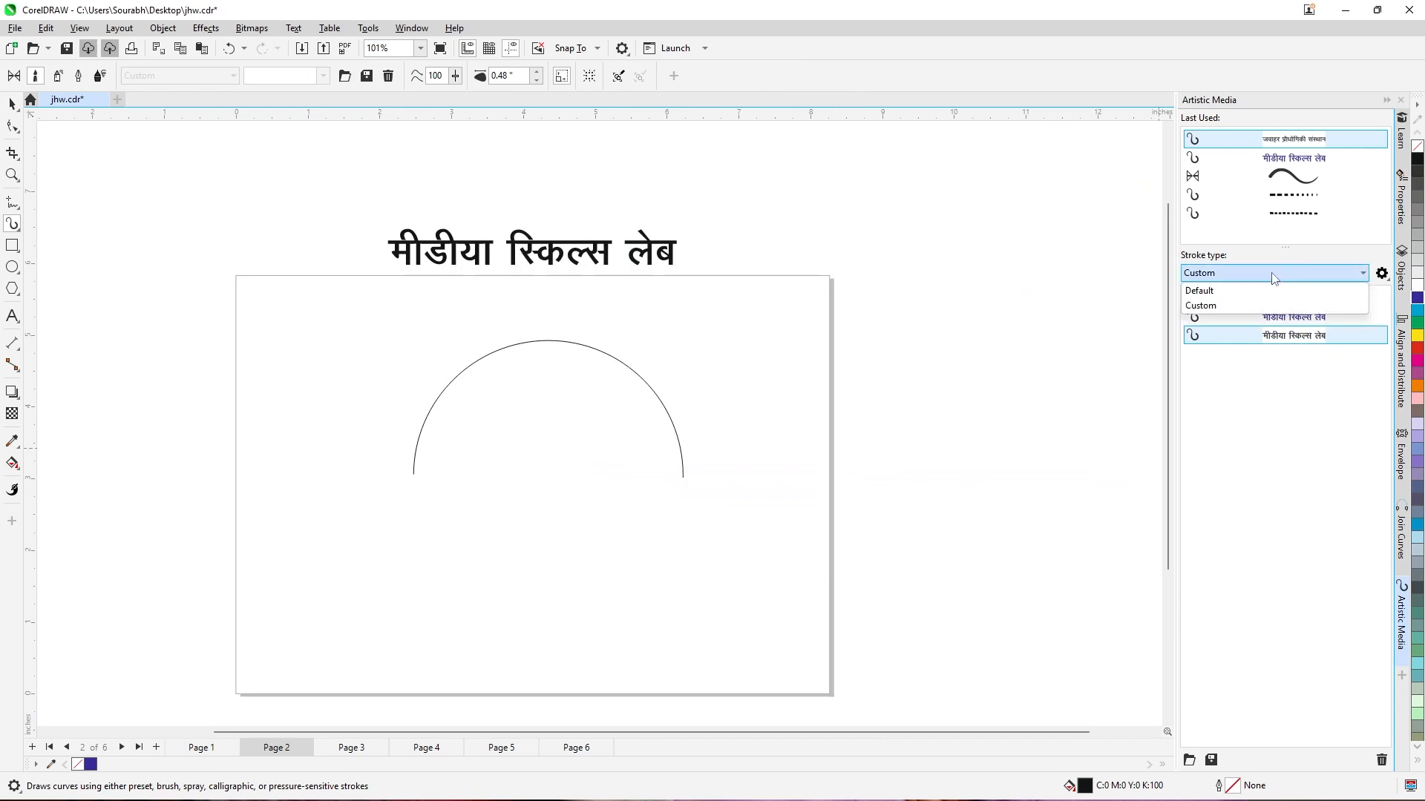
pyautogui.click(1200, 290)
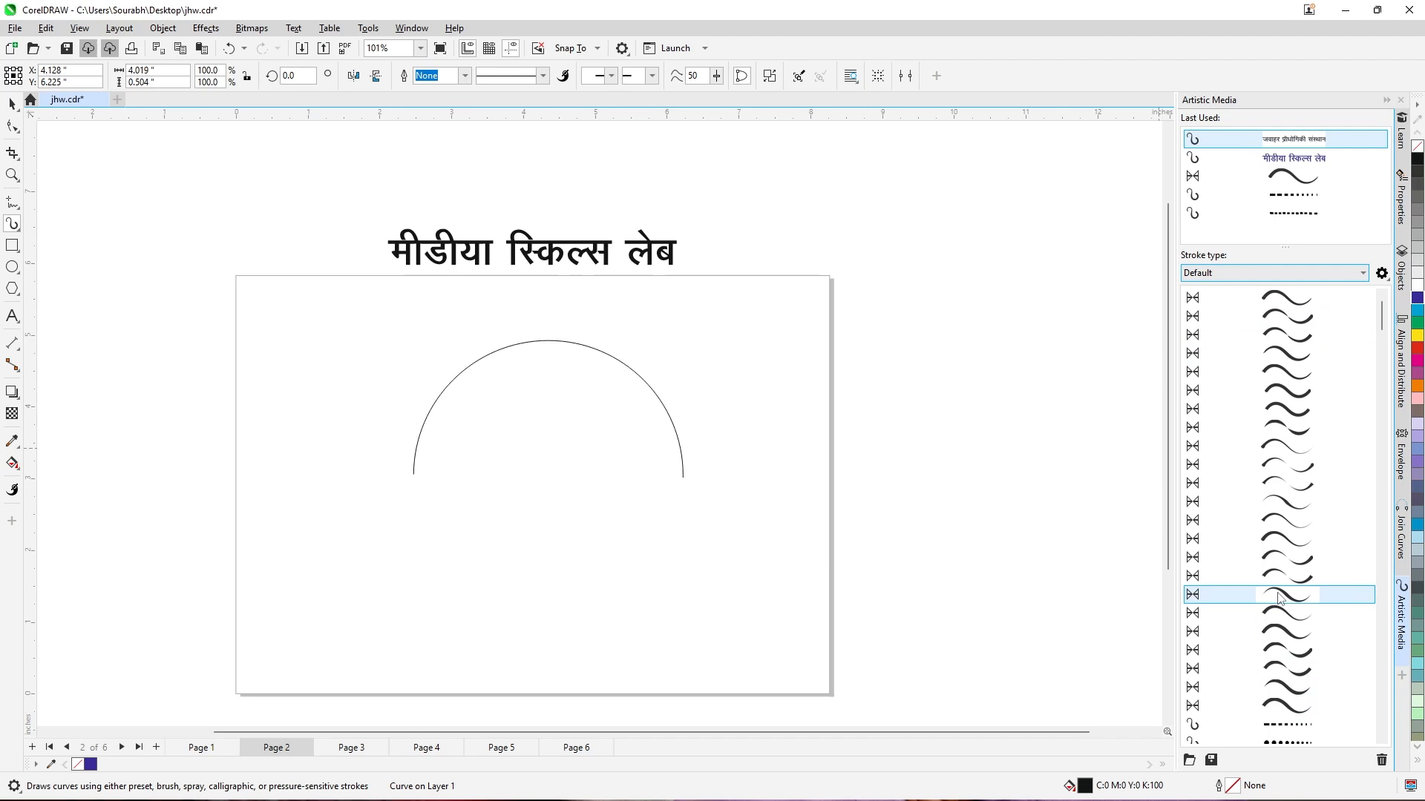
pyautogui.moveTo(1382, 320)
pyautogui.mouseDown()
pyautogui.moveTo(1370, 636)
pyautogui.moveTo(1399, 316)
pyautogui.moveTo(1384, 568)
pyautogui.mouseUp()
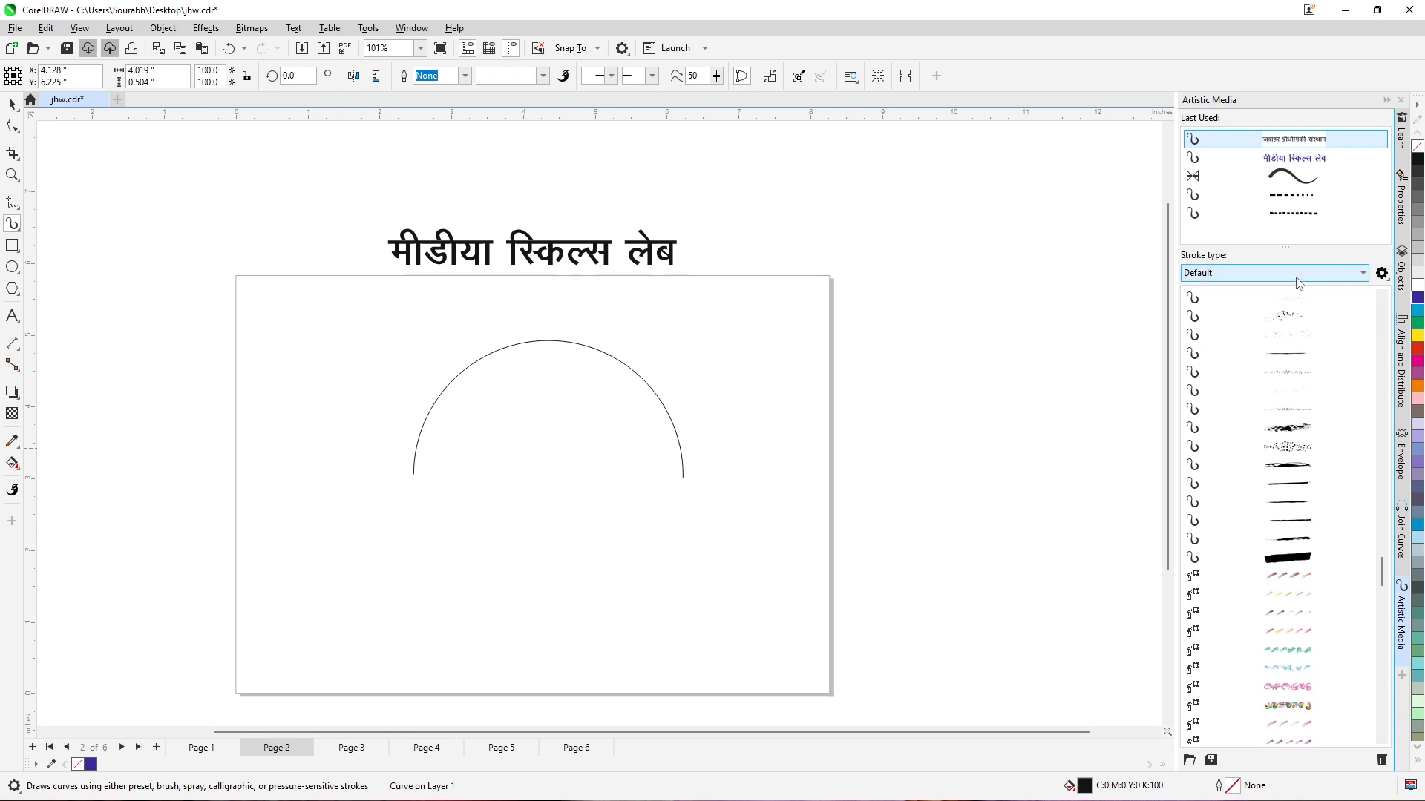
pyautogui.click(1364, 274)
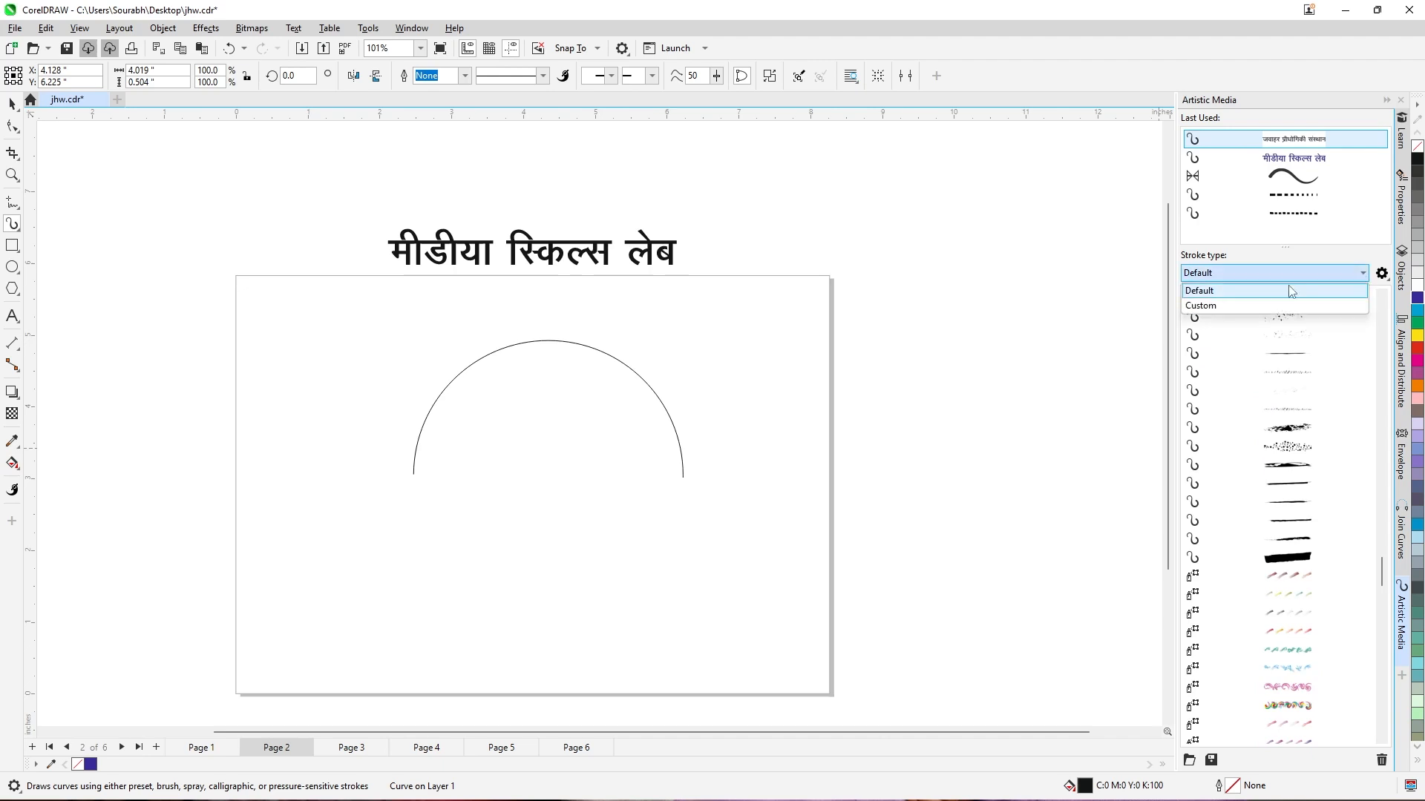
pyautogui.click(1202, 306)
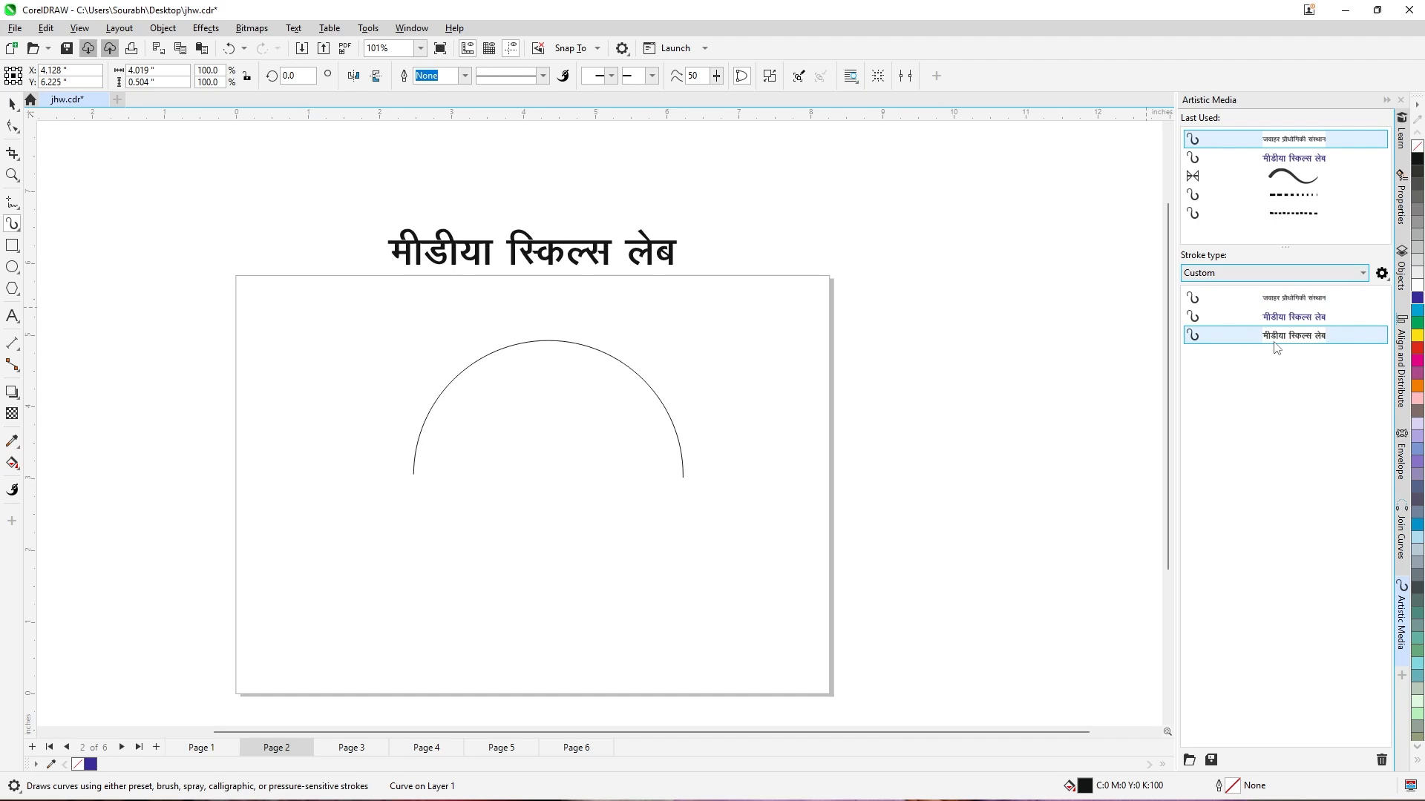
# Apply the newly saved black heading brush stroke to the semicircular arc
pyautogui.press('space')
pyautogui.click(494, 354)
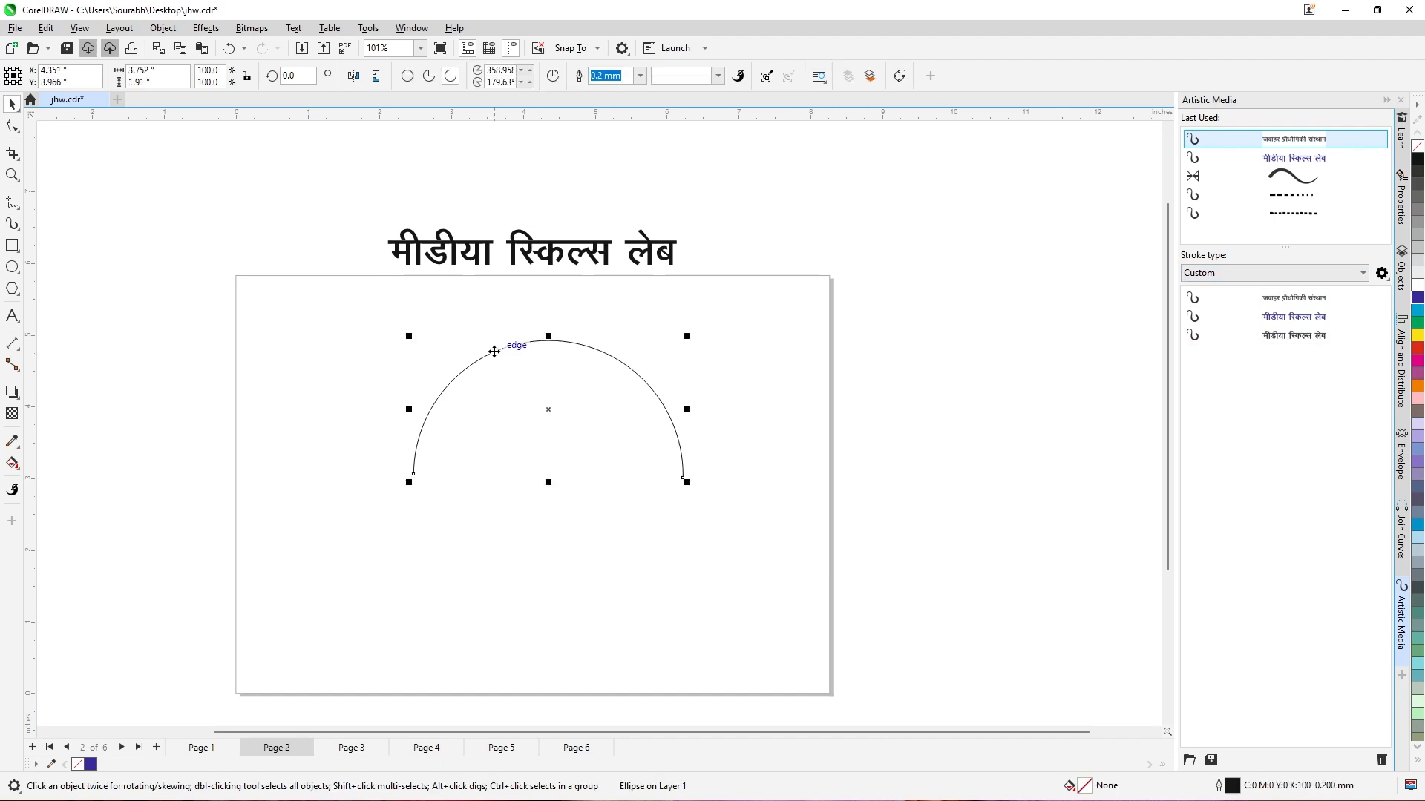
pyautogui.click(1293, 337)
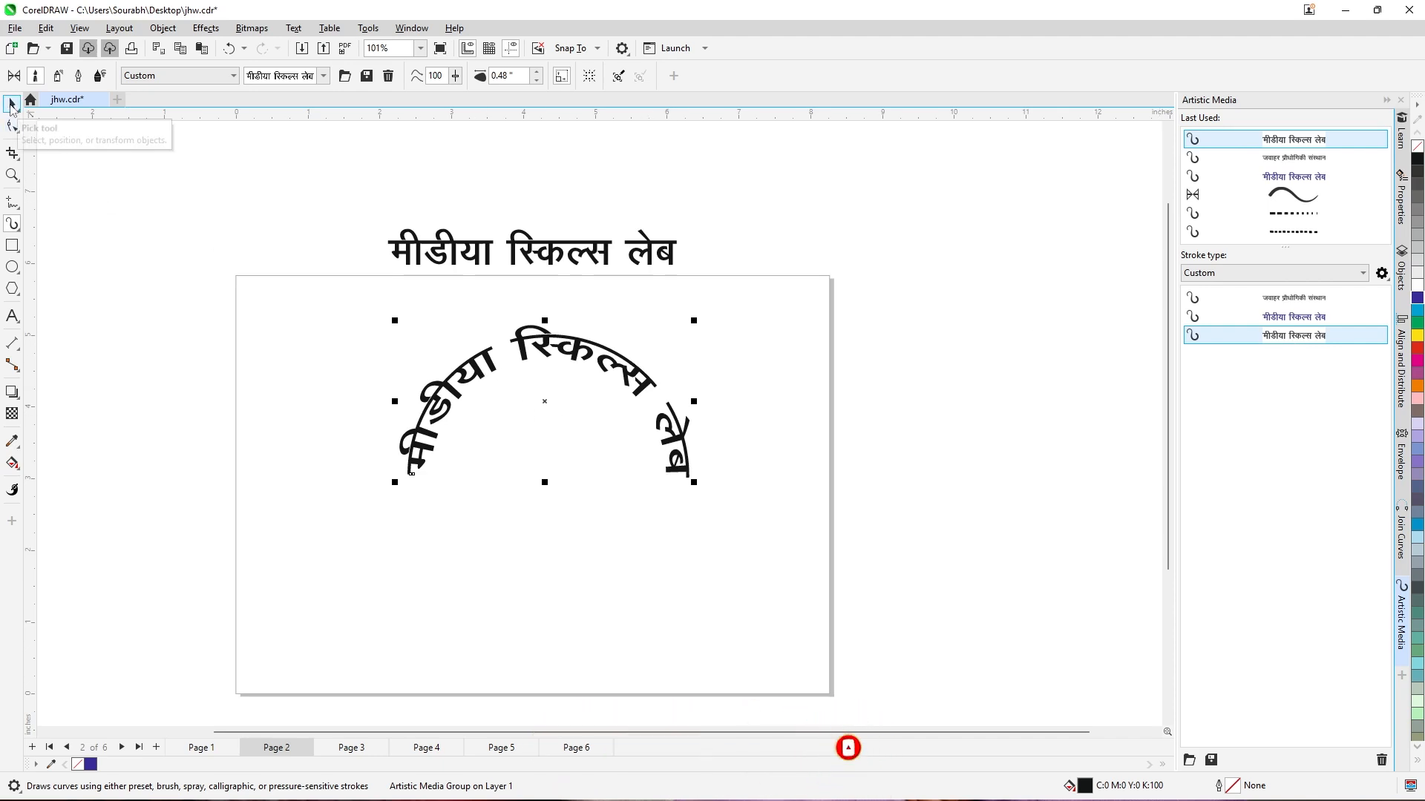
# Increase the arched heading's stroke width to 0.72 inches and select its control arc
pyautogui.click(536, 72)
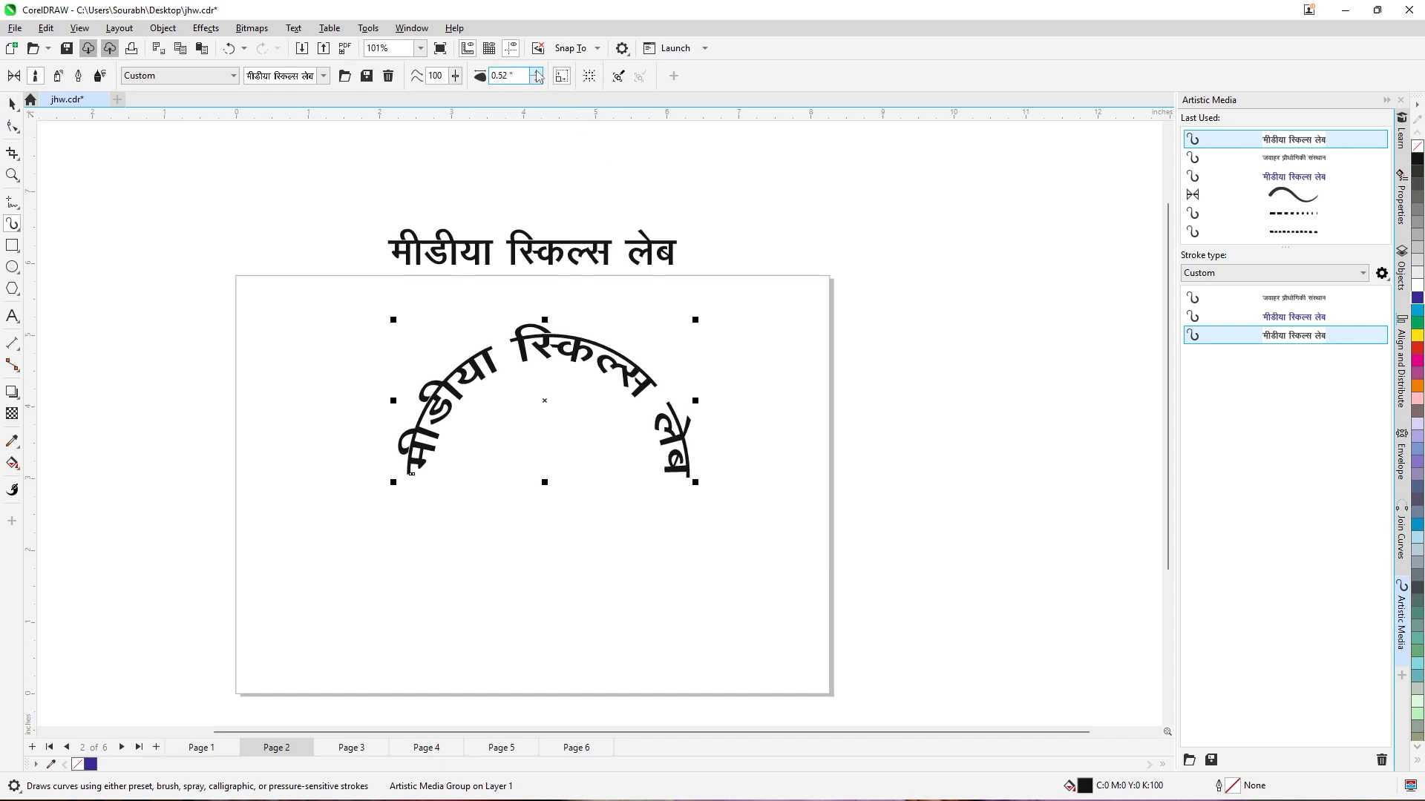
pyautogui.click(537, 72)
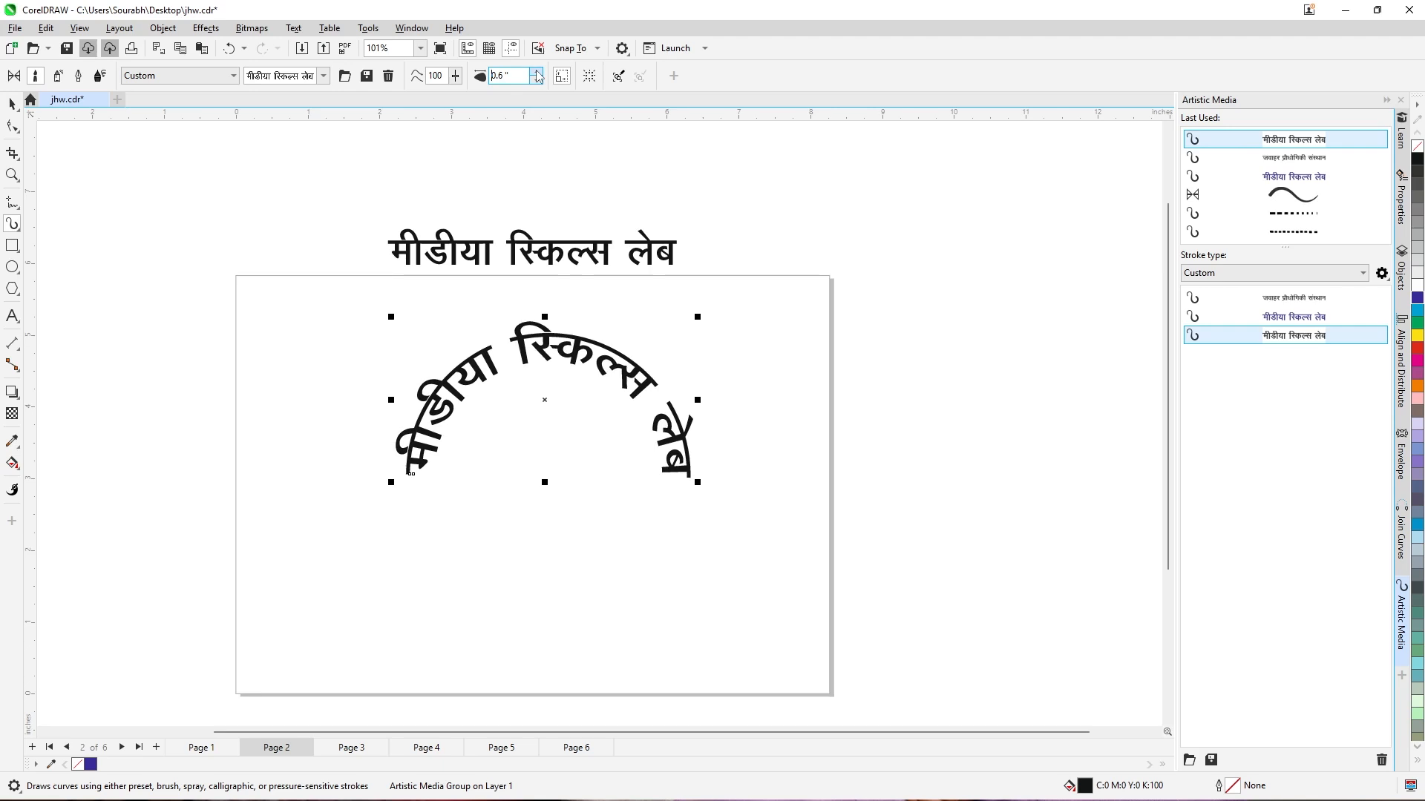
pyautogui.click(536, 72)
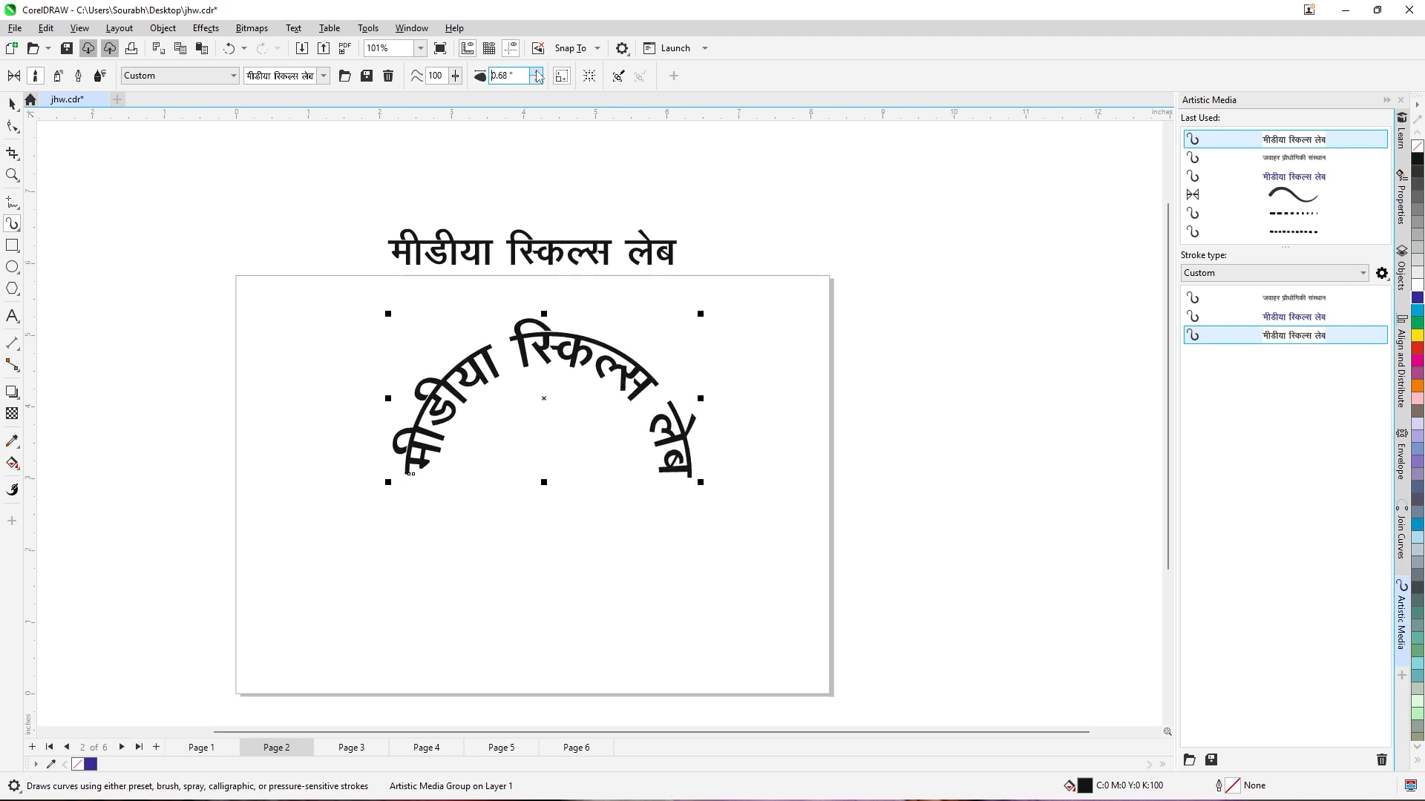
pyautogui.click(537, 72)
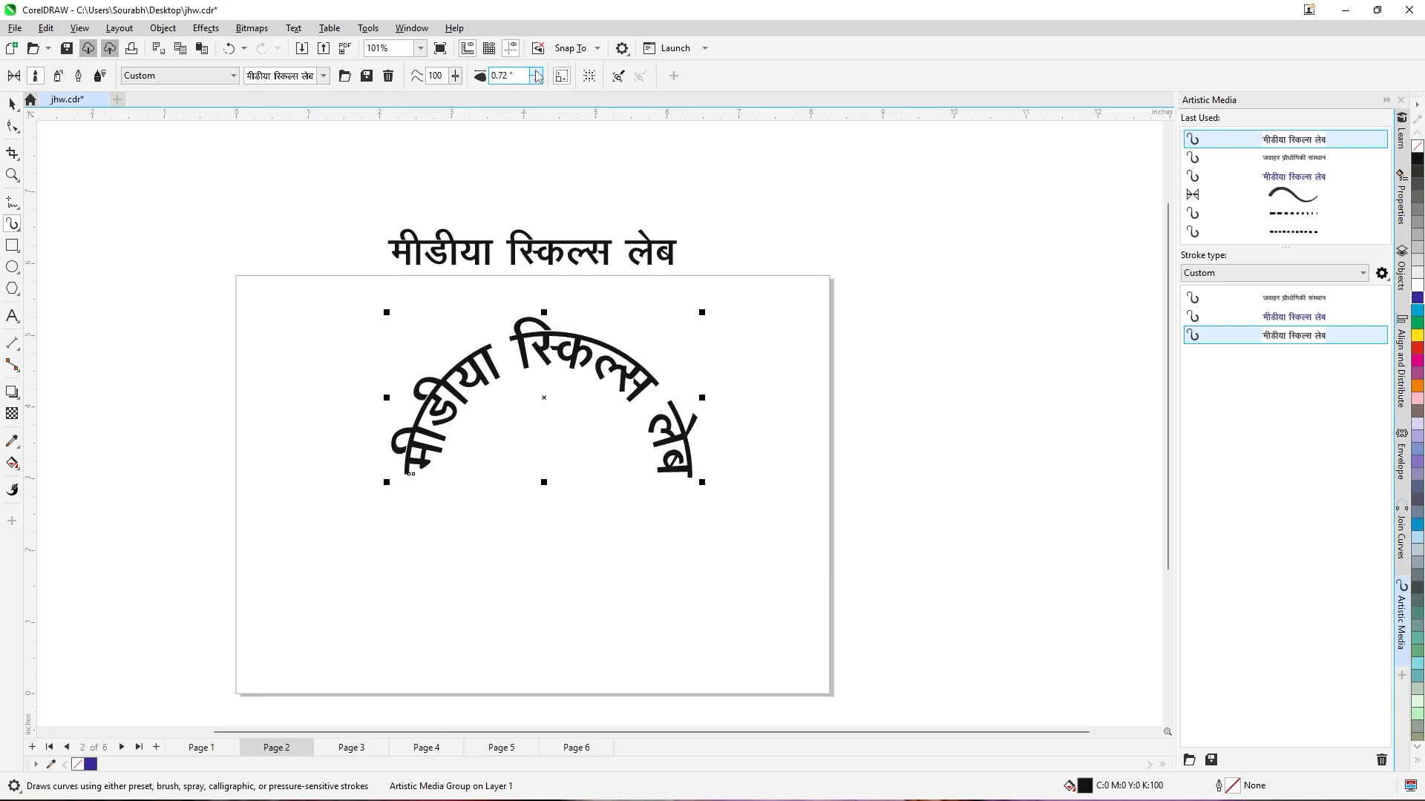
pyautogui.click(12, 104)
pyautogui.click(185, 196)
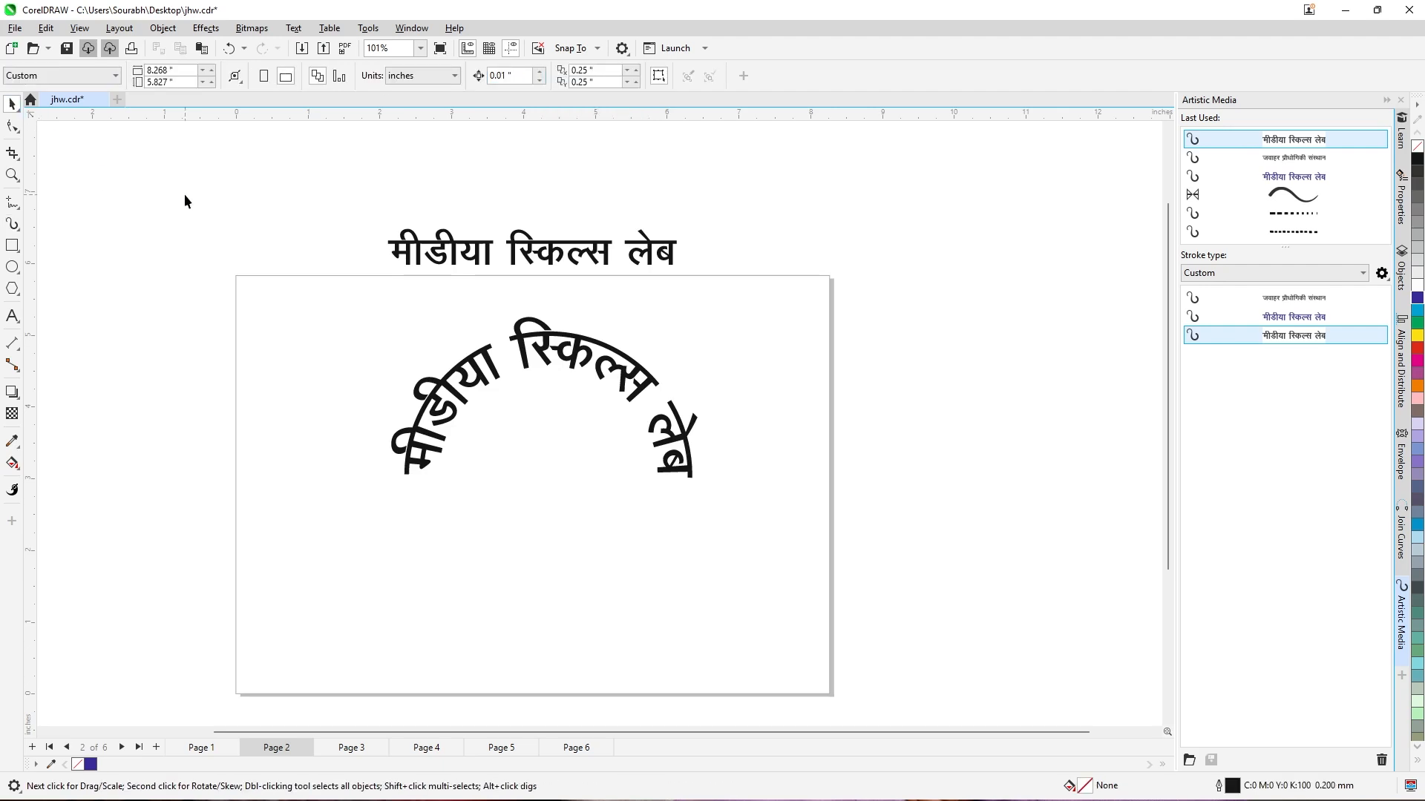
pyautogui.click(576, 370)
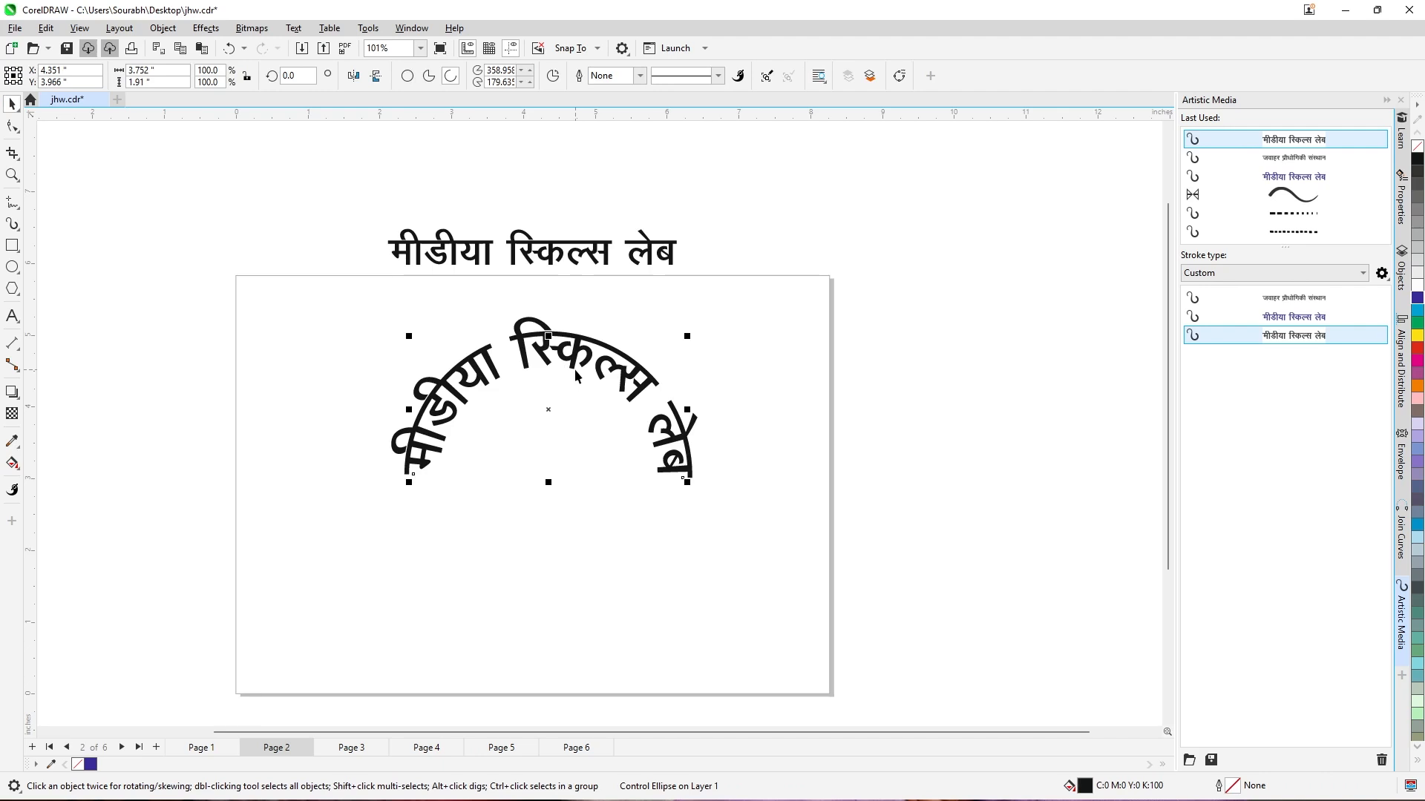
# Move the editable heading copy closer above the circle beside the page and fit it to the circle's upper edge
pyautogui.click(921, 189)
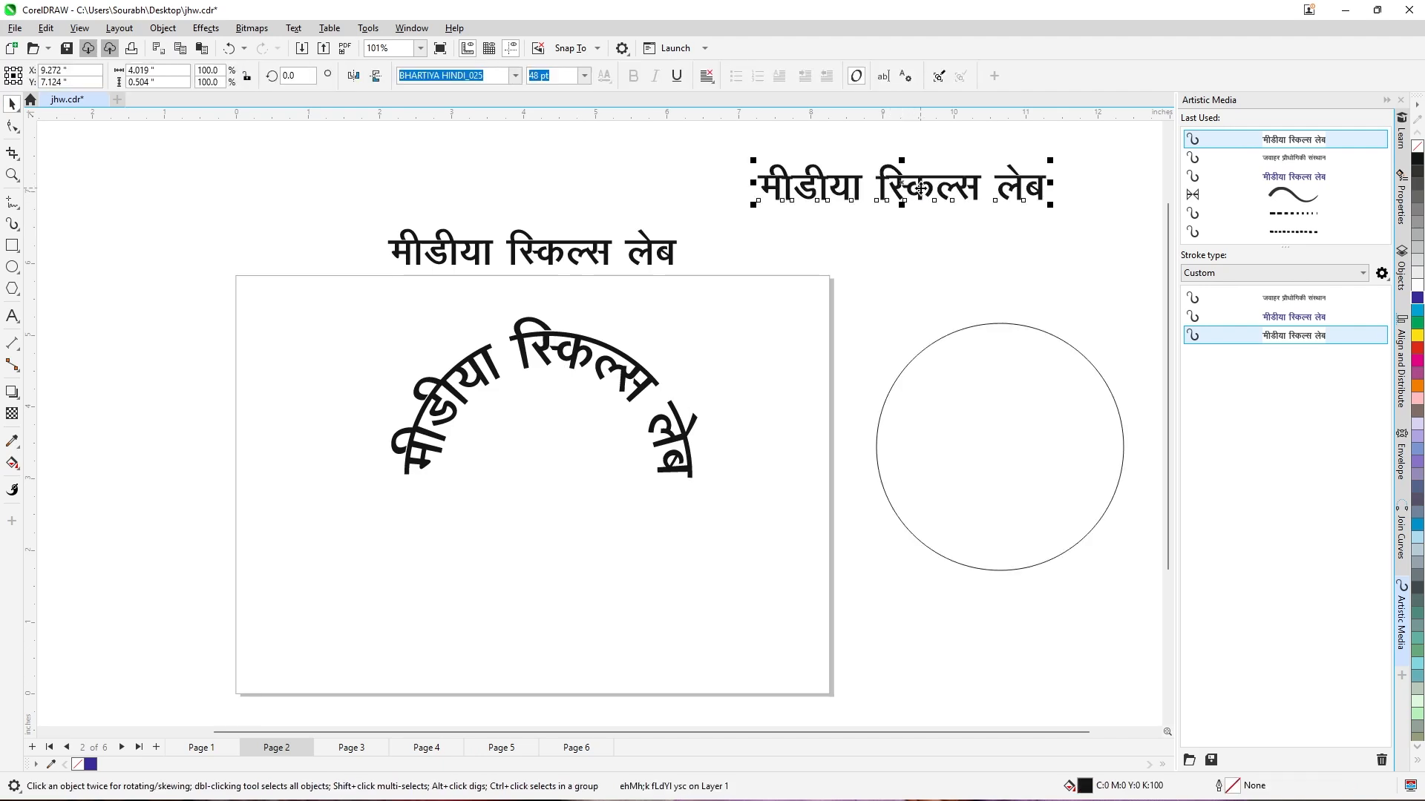
pyautogui.moveTo(920, 189); pyautogui.dragTo(918, 228)
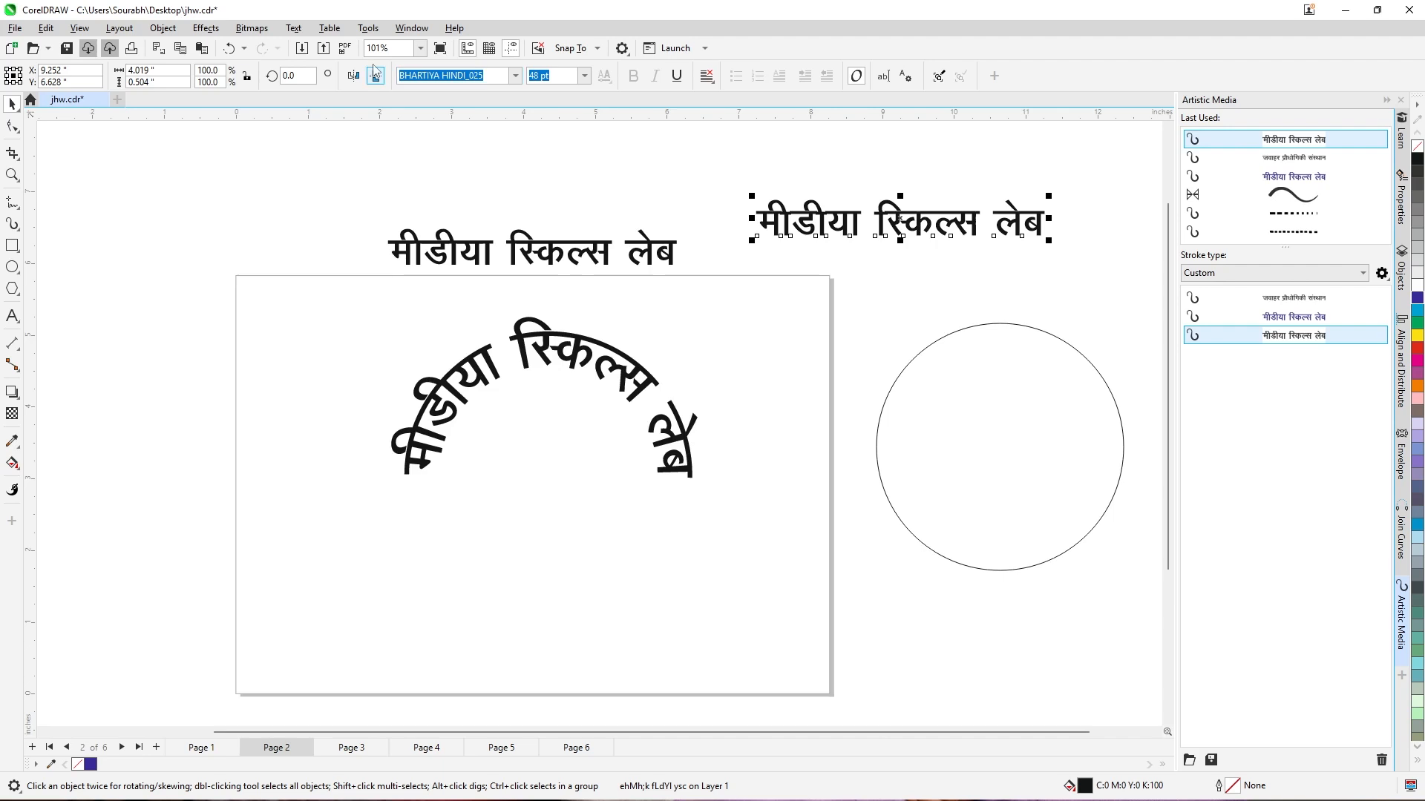
pyautogui.click(293, 29)
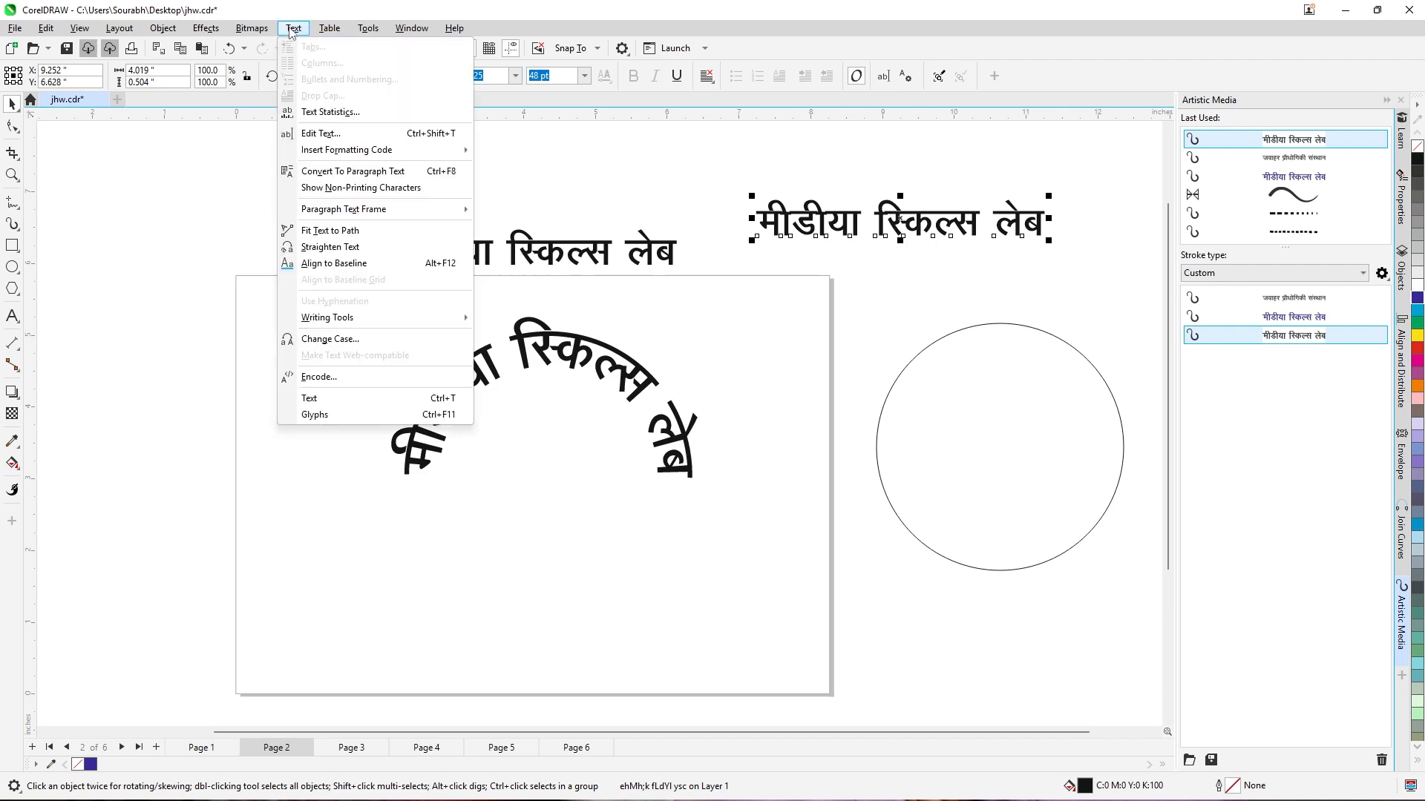
pyautogui.click(314, 231)
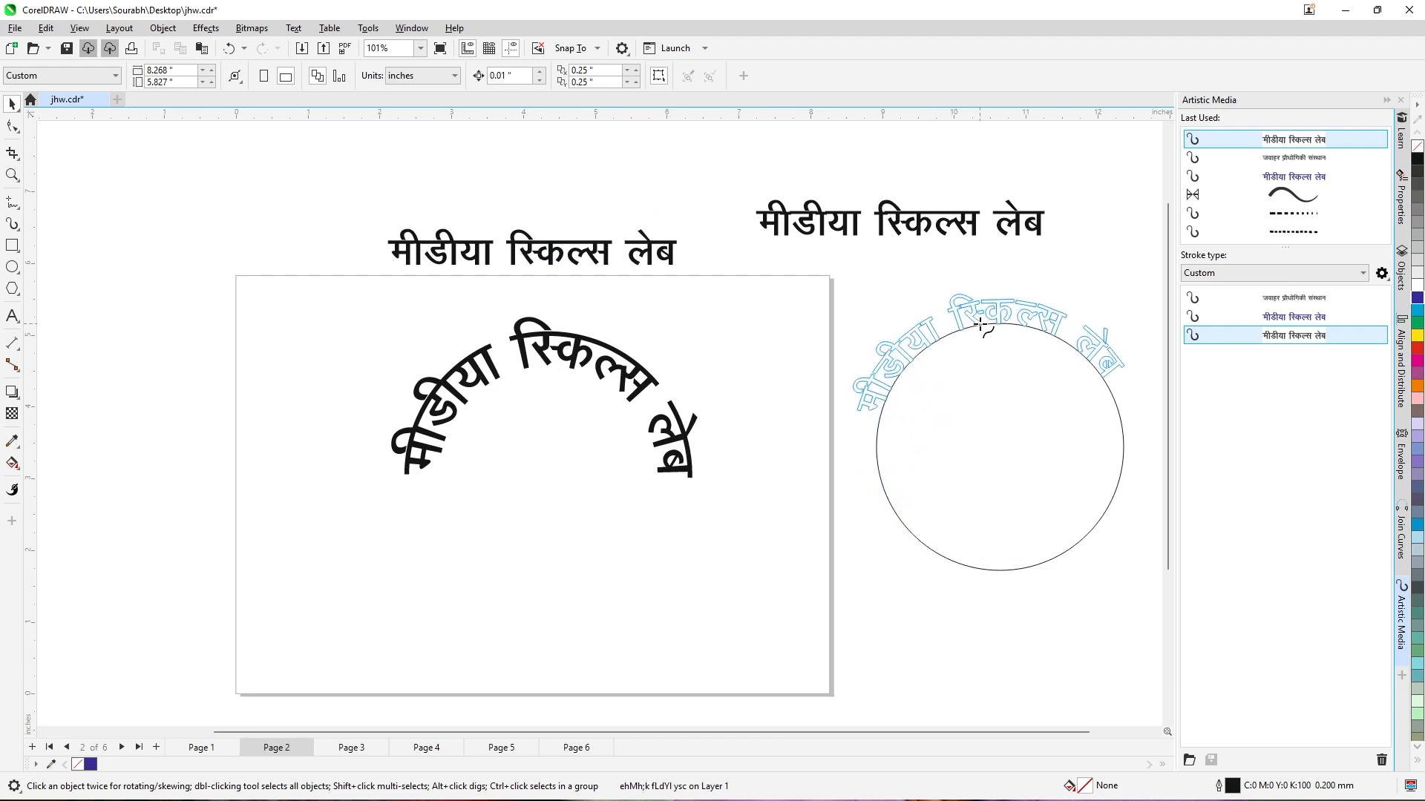
pyautogui.click(1003, 321)
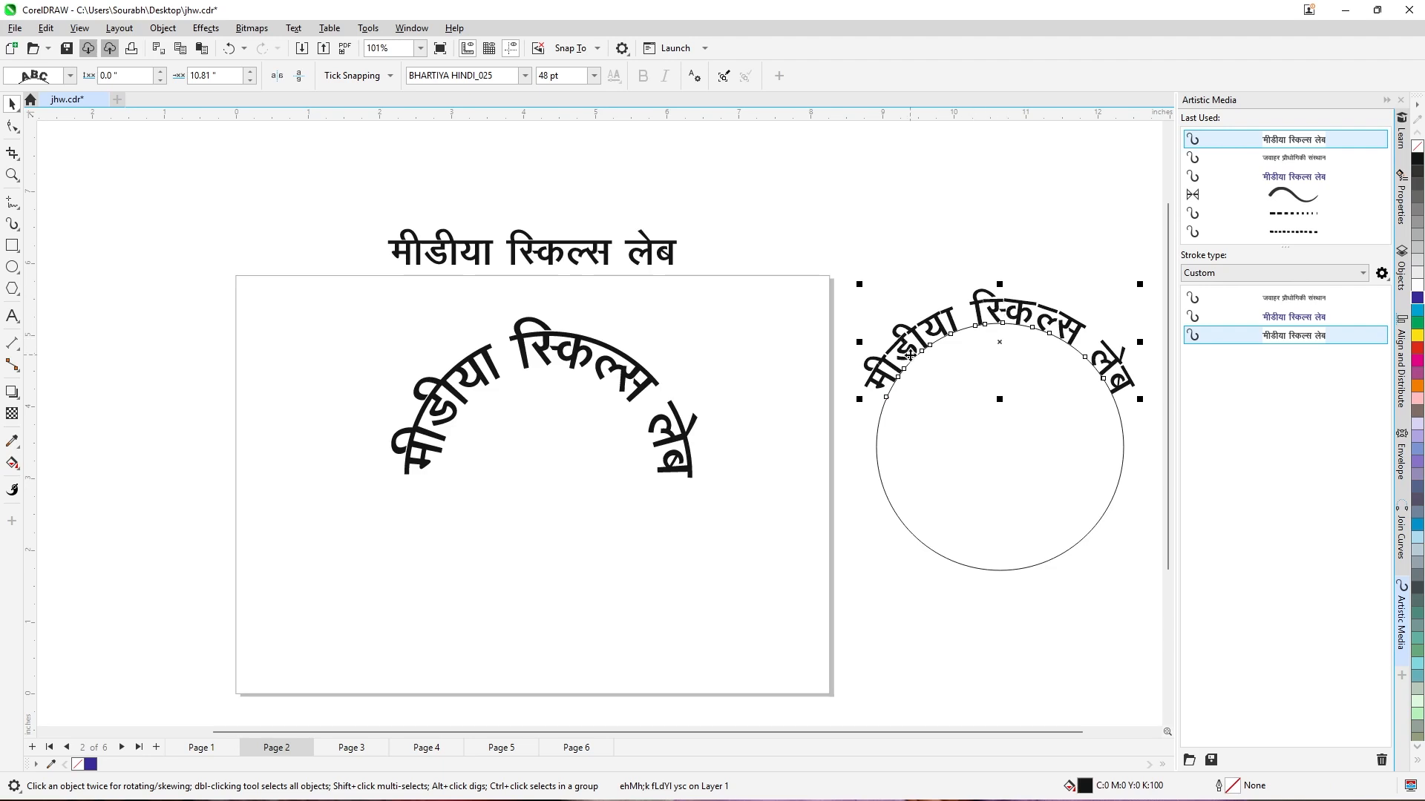
# Examine the letter joins of the circle-fitted text and compare them with the arched brush heading
pyautogui.scroll(1, 926, 358)
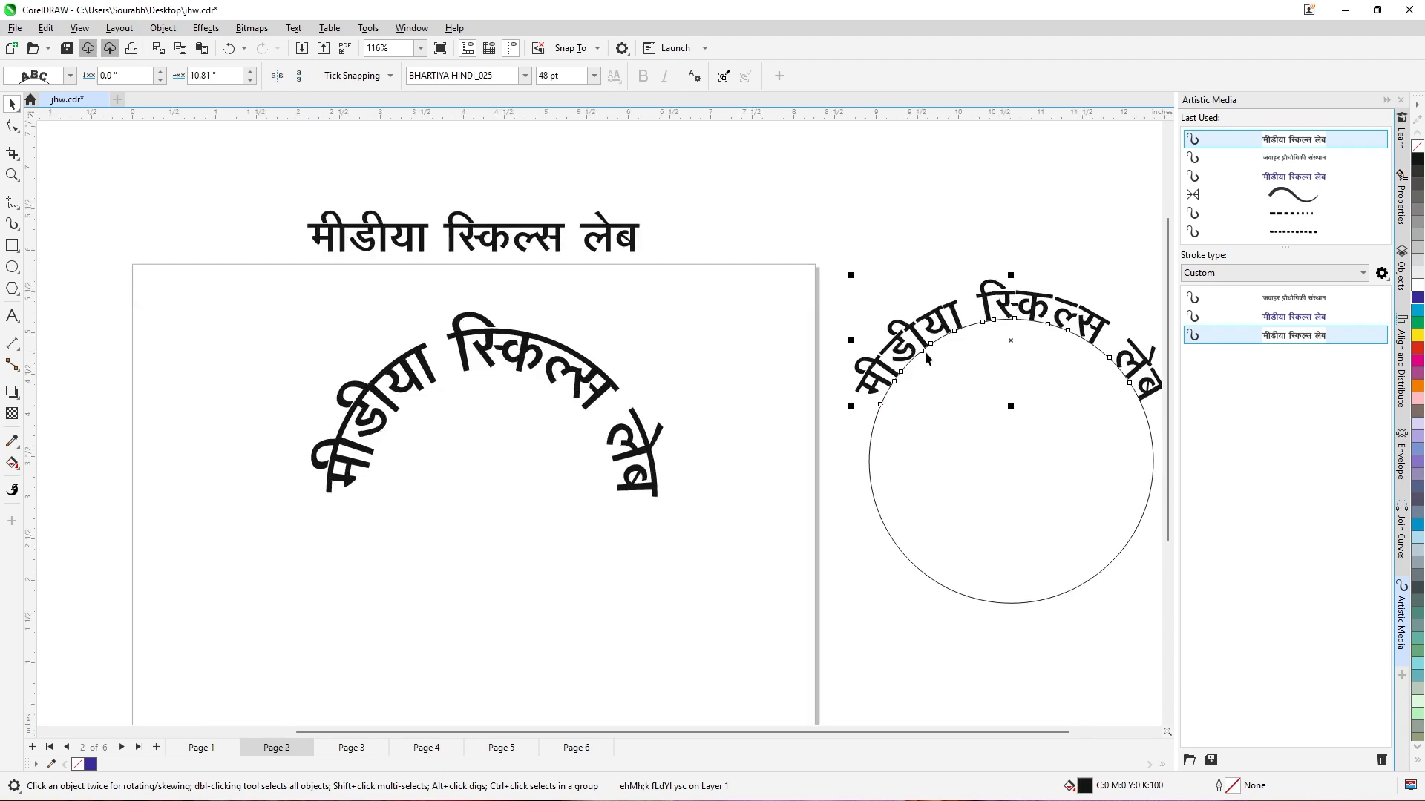
pyautogui.scroll(3, 925, 350)
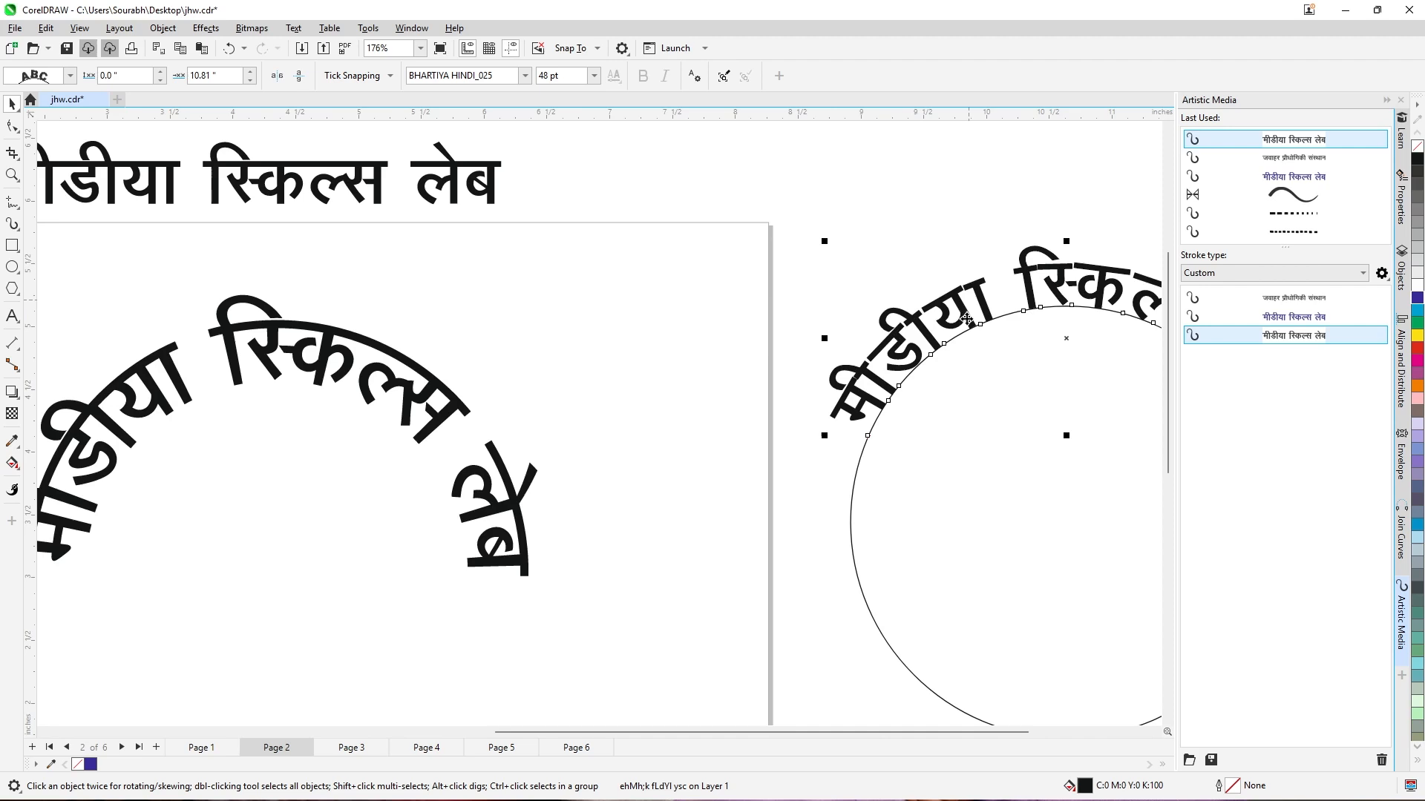
pyautogui.scroll(-4, 926, 401)
pyautogui.hscroll(2, 638, 731)
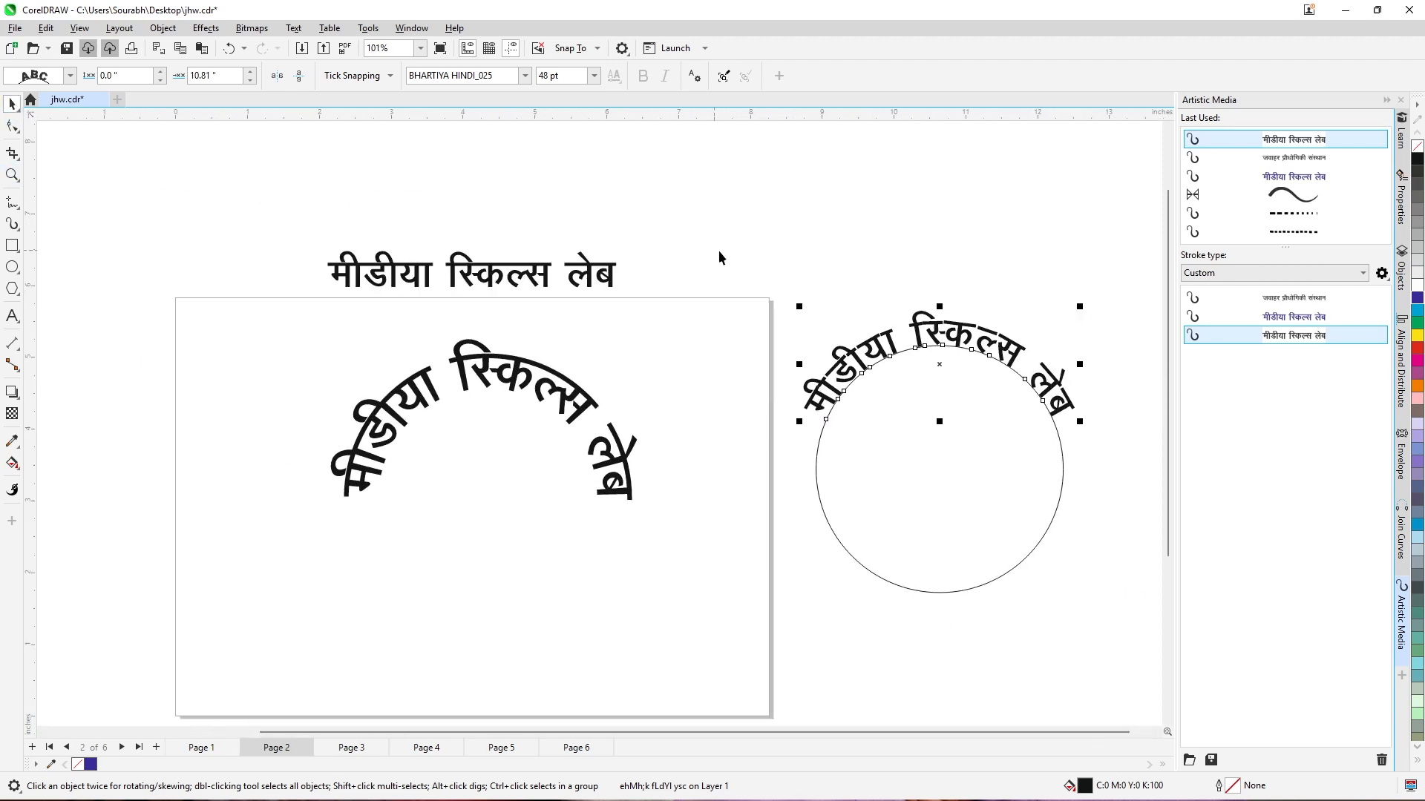
pyautogui.click(1011, 245)
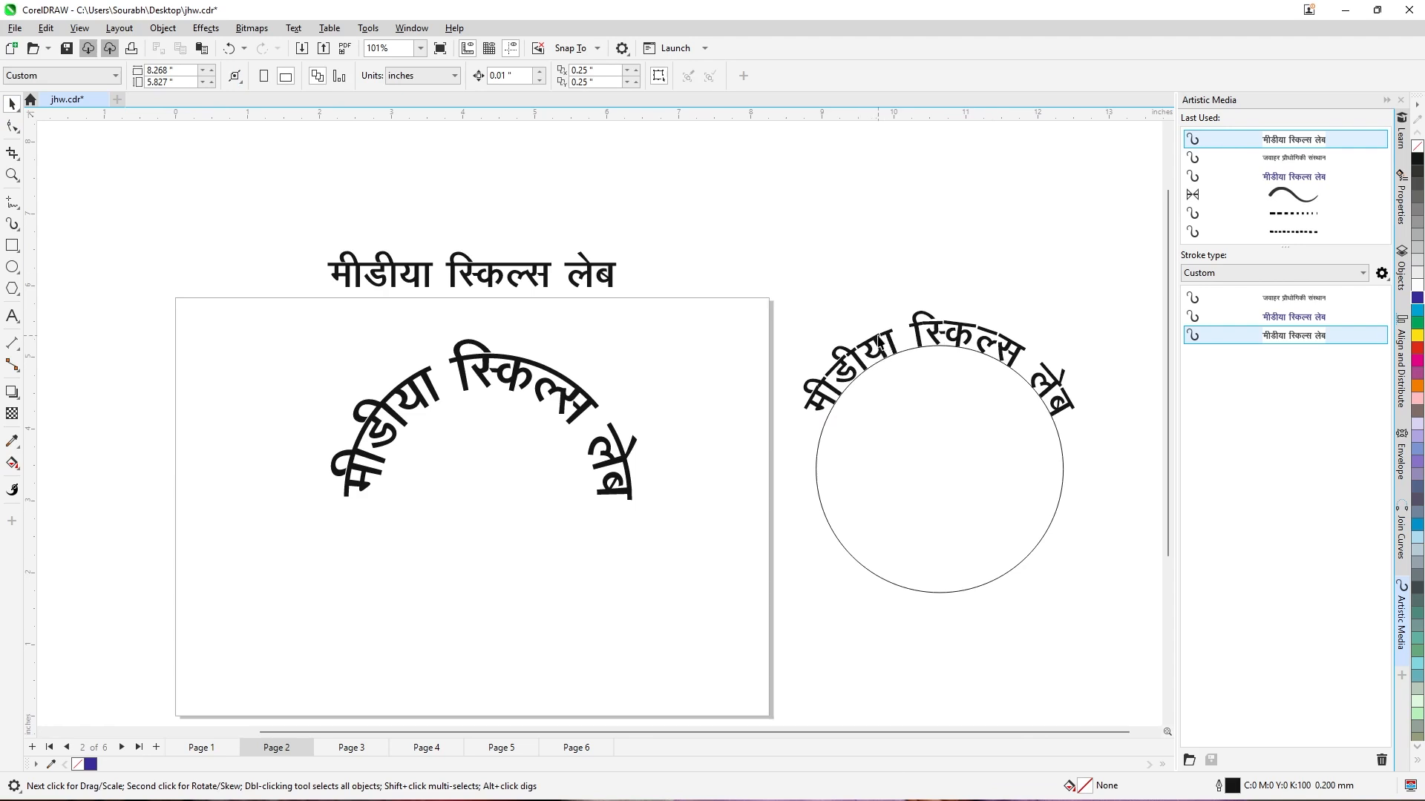
pyautogui.click(517, 365)
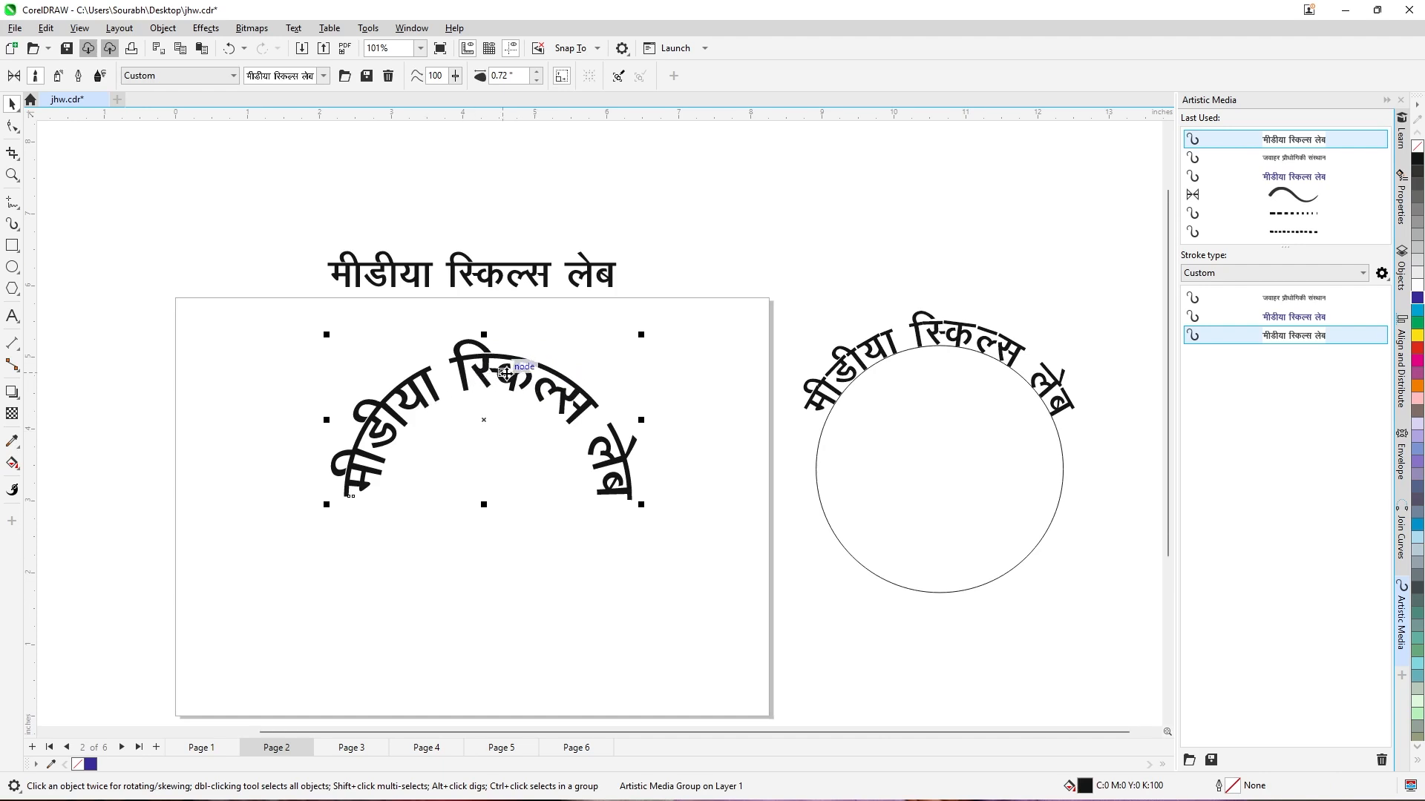
# Switch to Page 3 and recolour the straight heading "जवाहर प्रौधोगिकी संस्थान" above the page red
pyautogui.click(814, 584)
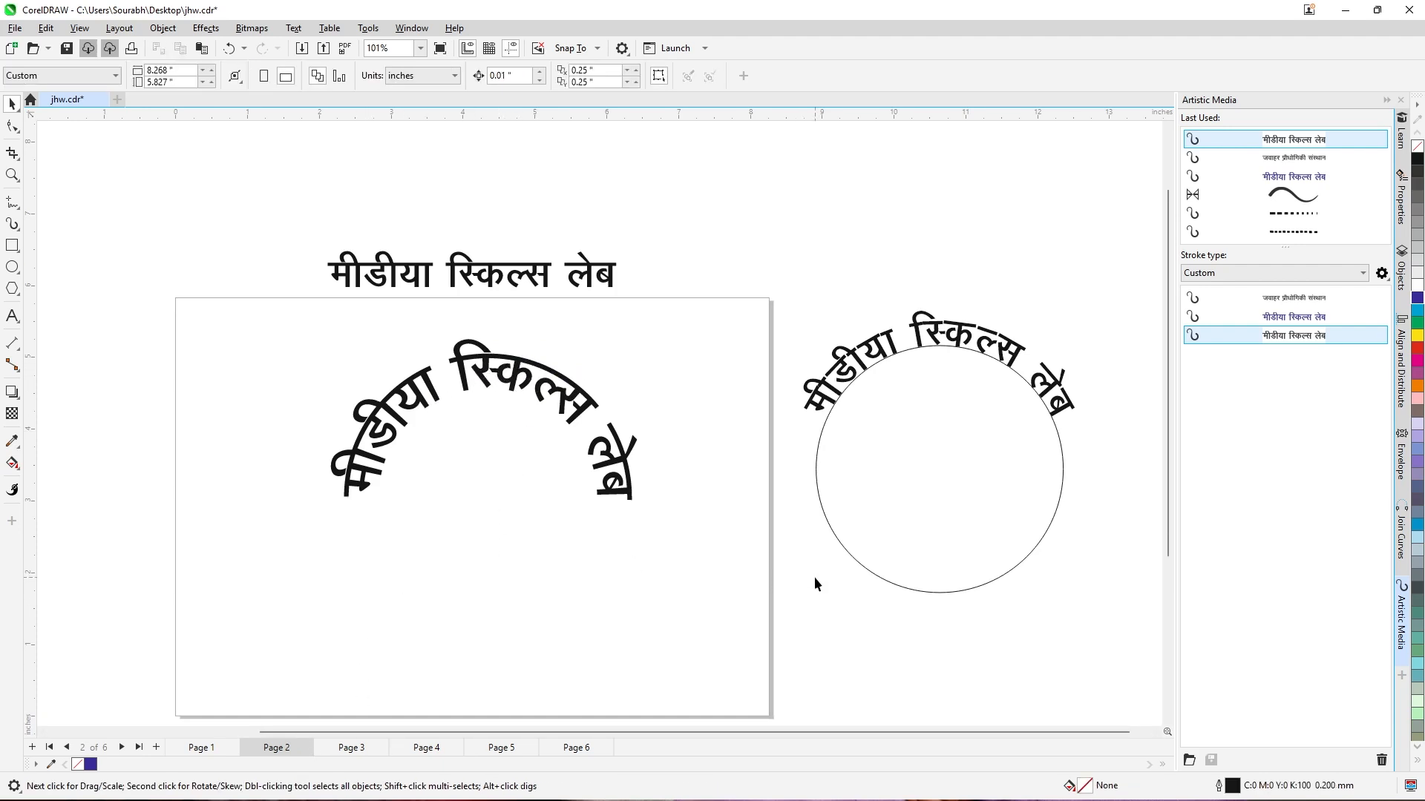
pyautogui.click(350, 748)
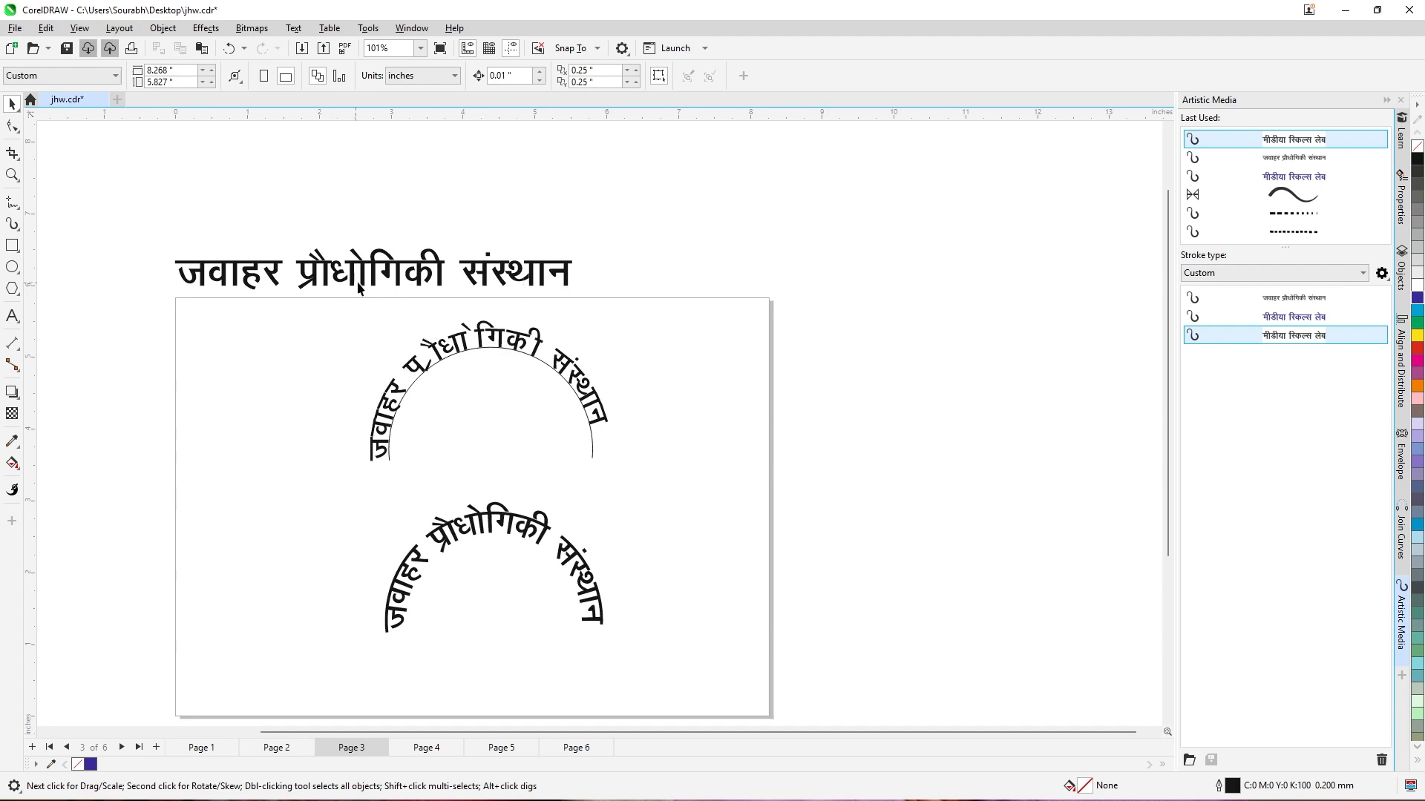
pyautogui.click(401, 281)
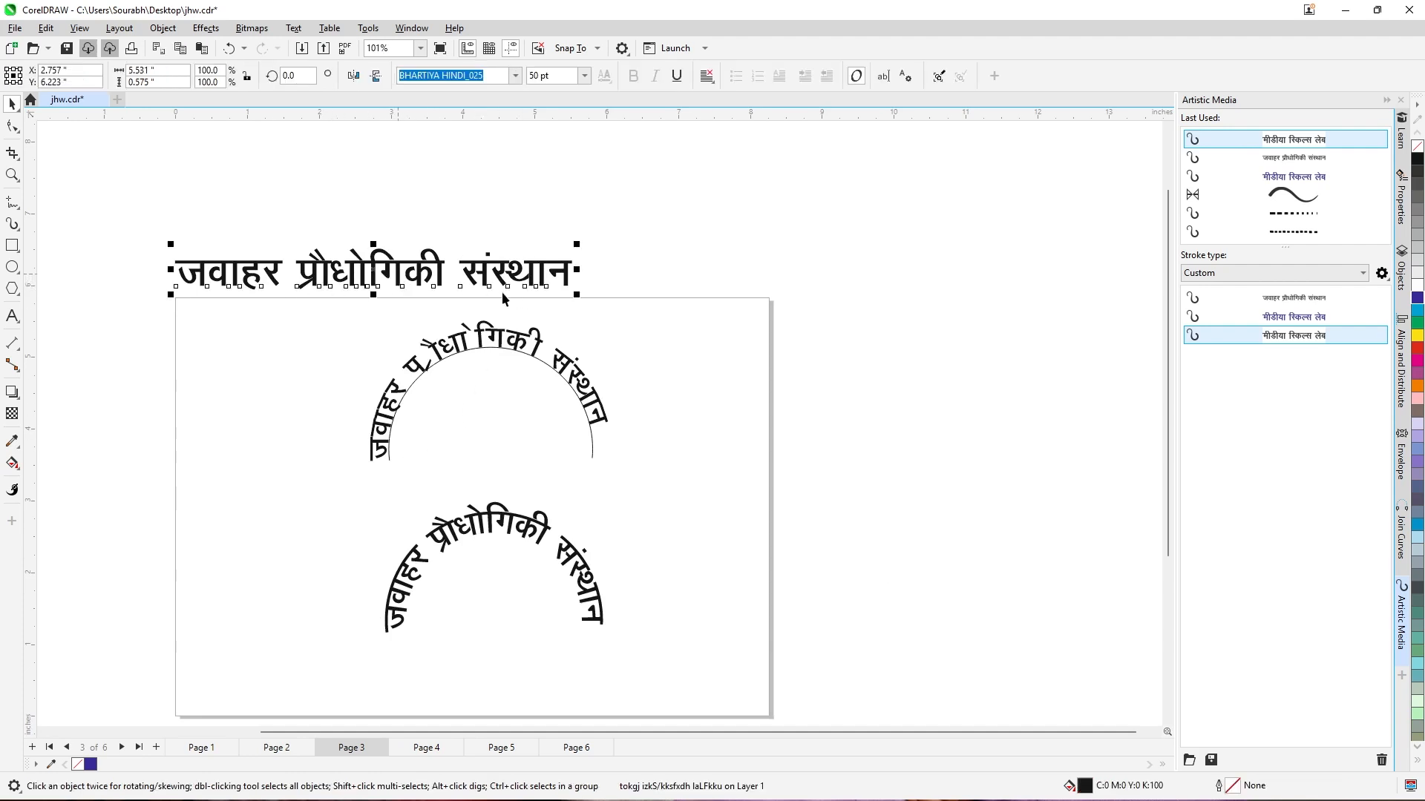
pyautogui.click(1418, 350)
pyautogui.click(504, 185)
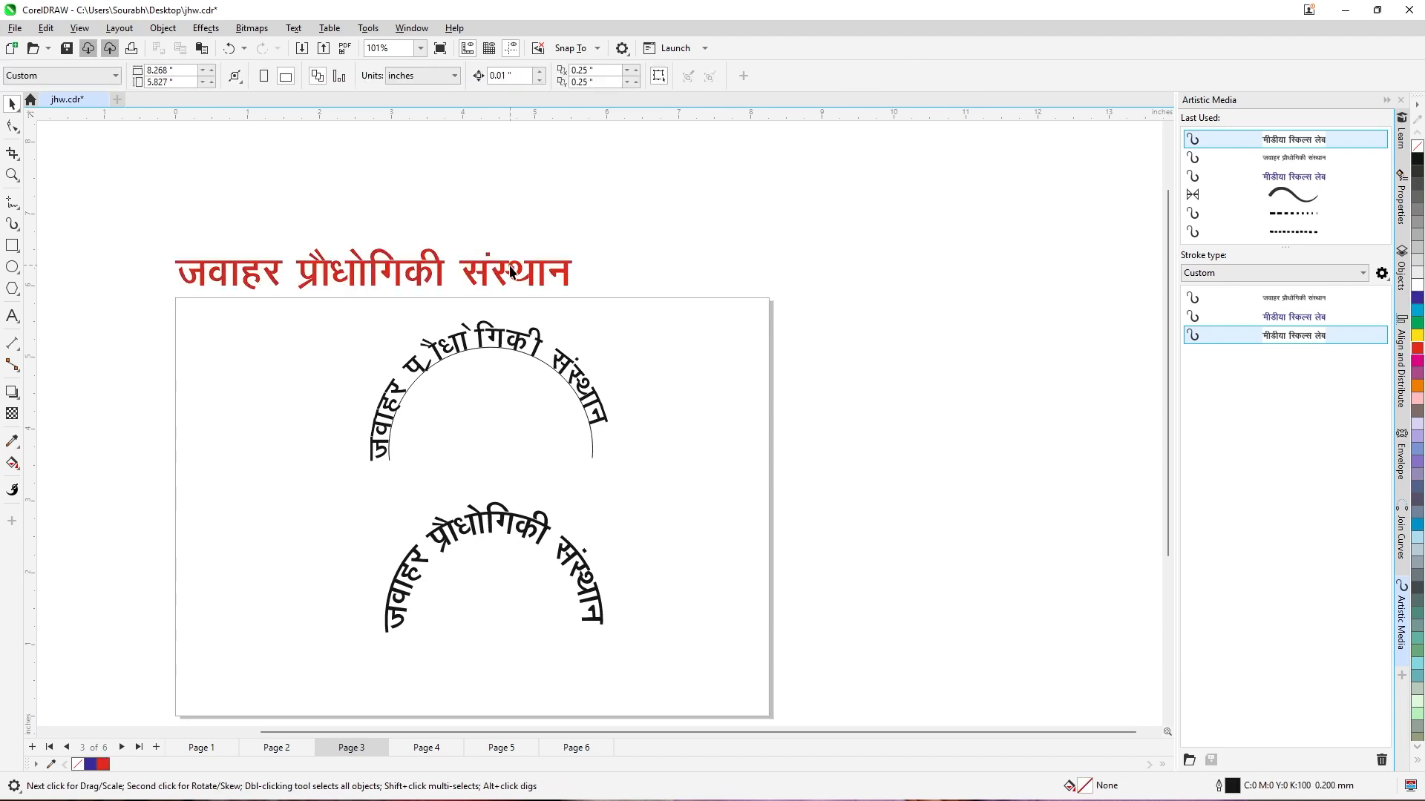
# Draw a circle about 3.6 inches in diameter in the empty area beside the page
pyautogui.click(500, 274)
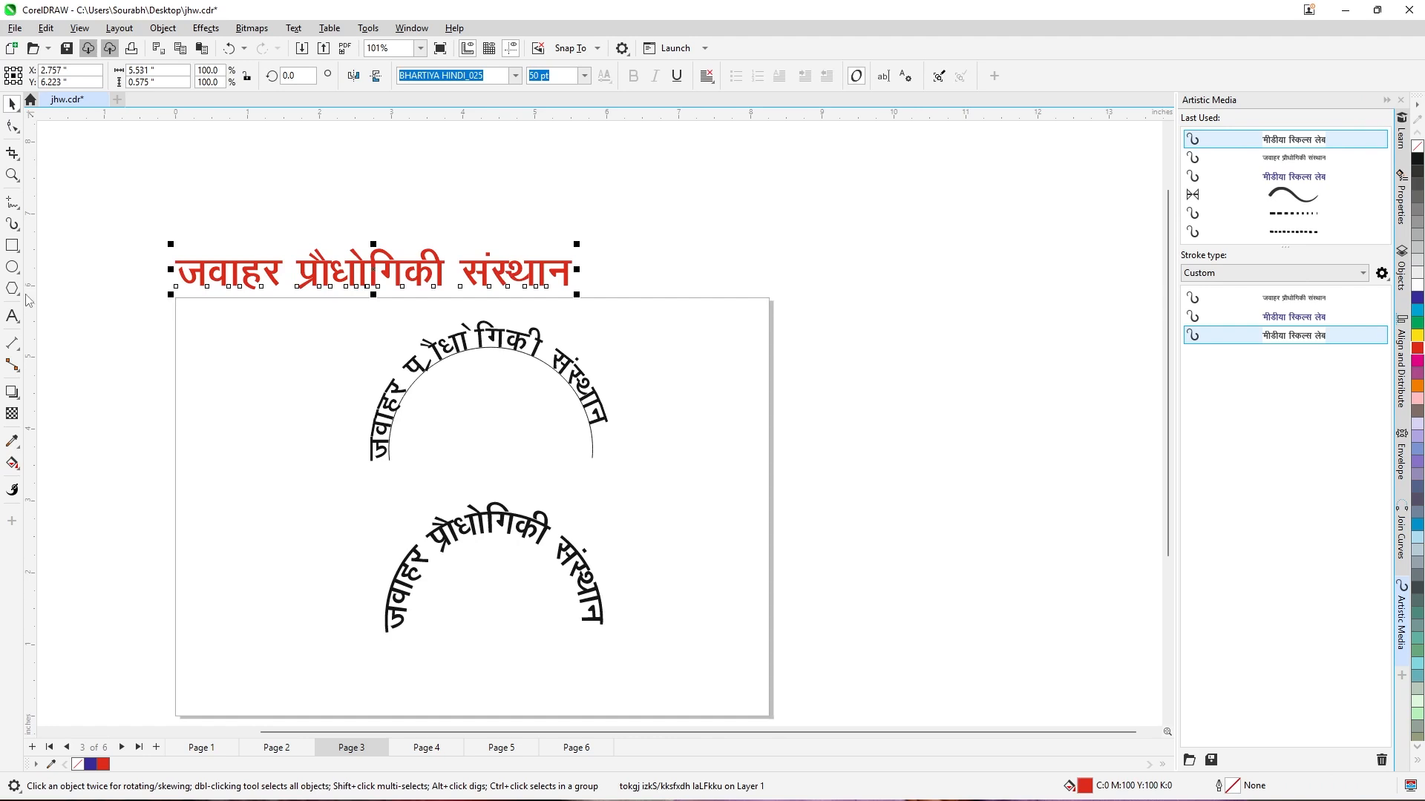
pyautogui.click(12, 266)
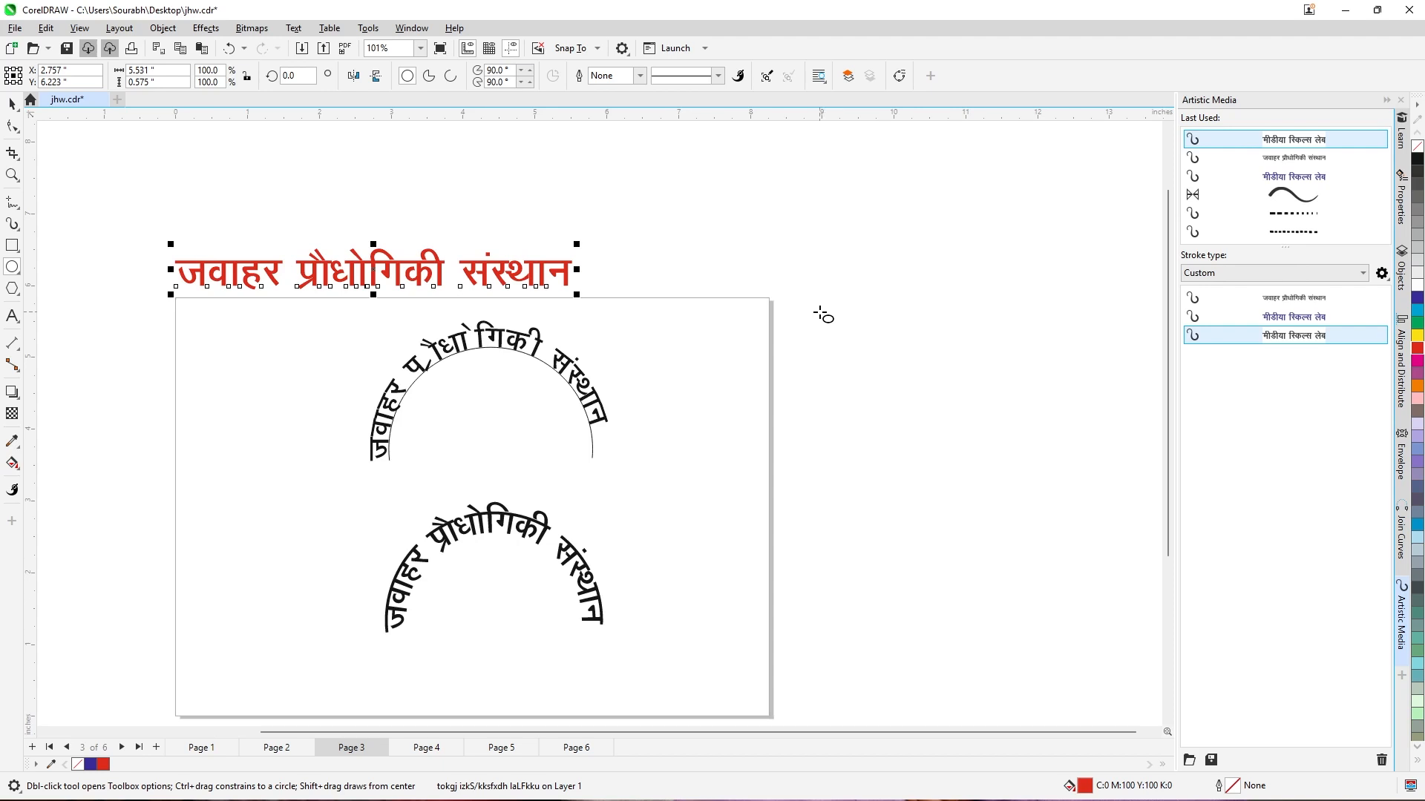
pyautogui.moveTo(814, 308); pyautogui.dragTo(1075, 531)
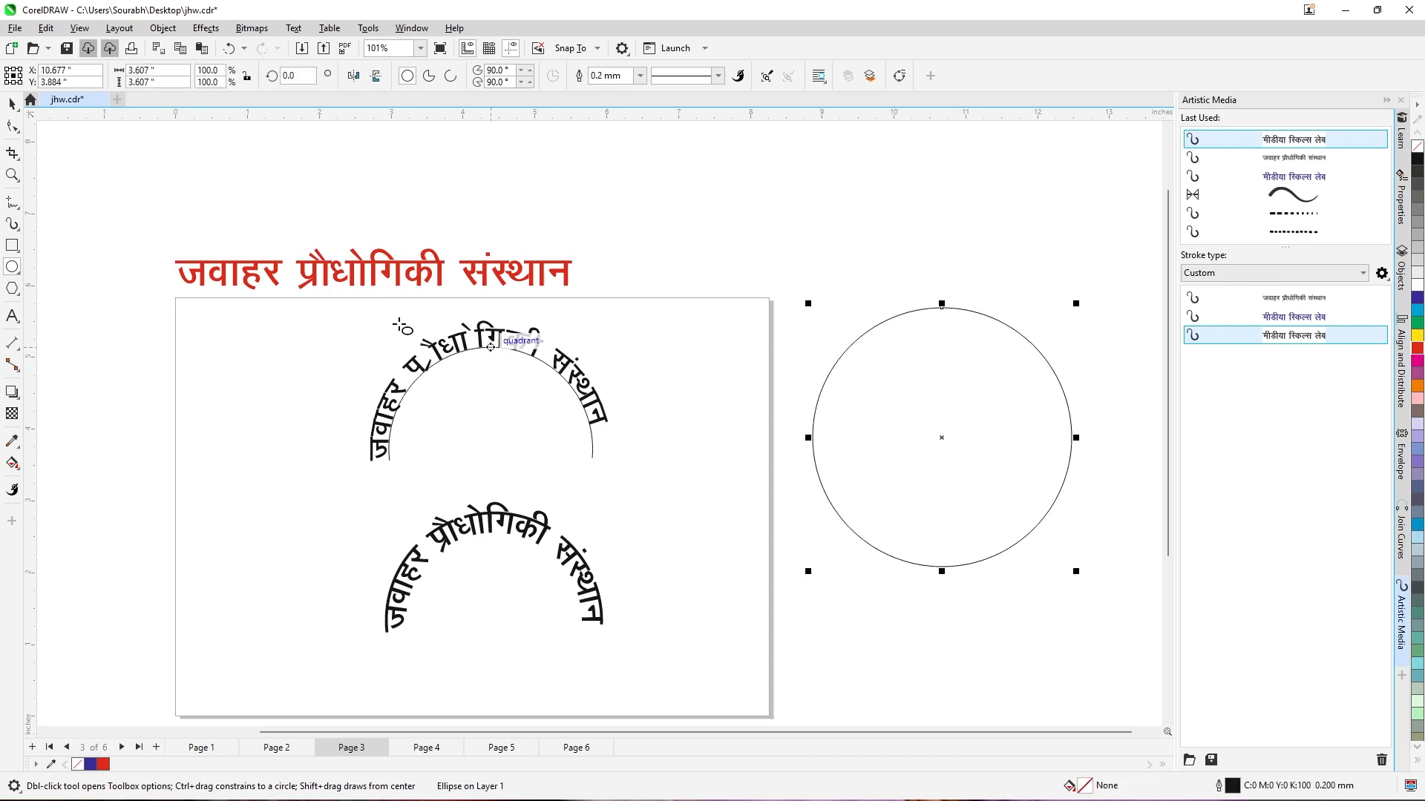
# Try to fit the red heading text to the path of the circle, and undo the fit
pyautogui.click(12, 316)
pyautogui.click(288, 268)
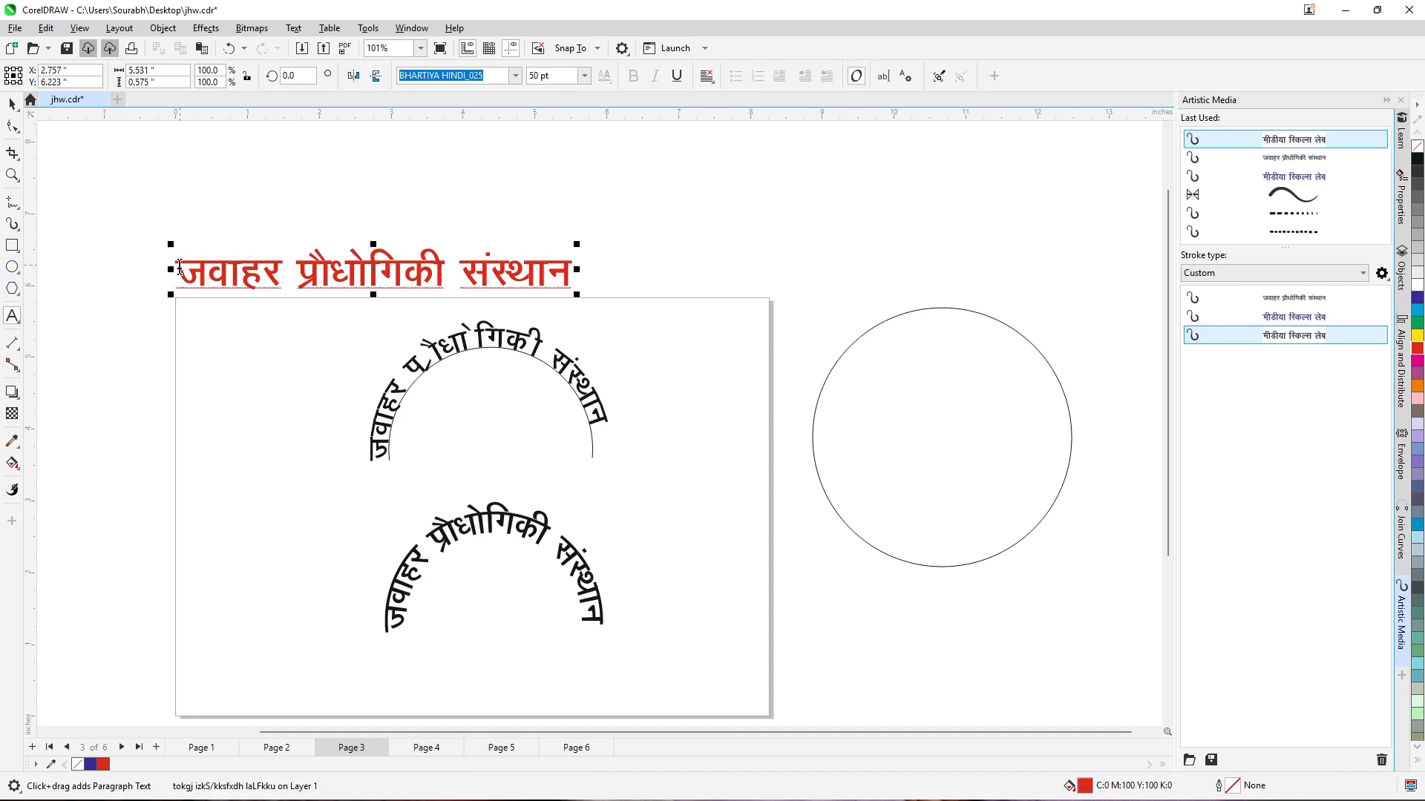
pyautogui.moveTo(180, 266); pyautogui.dragTo(575, 271)
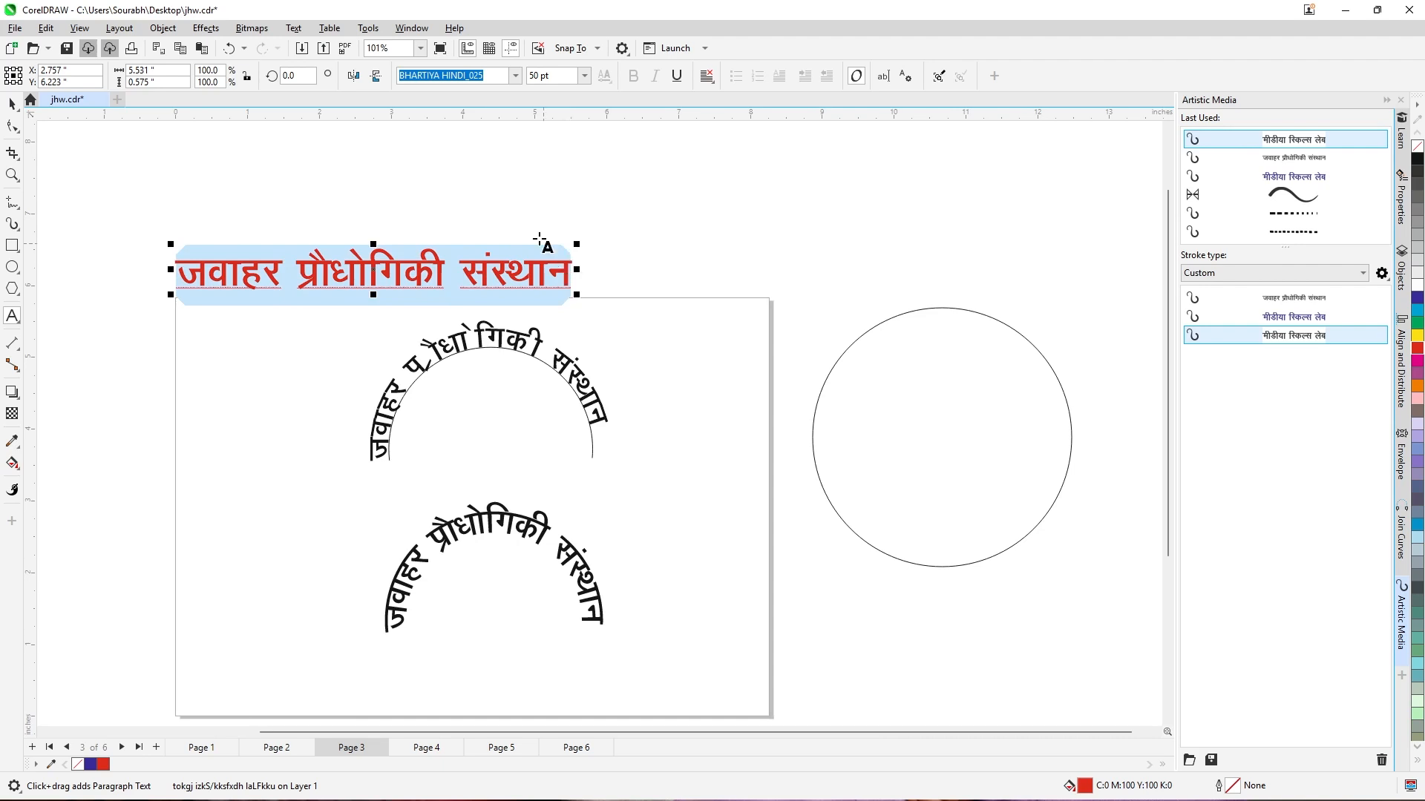
pyautogui.click(294, 28)
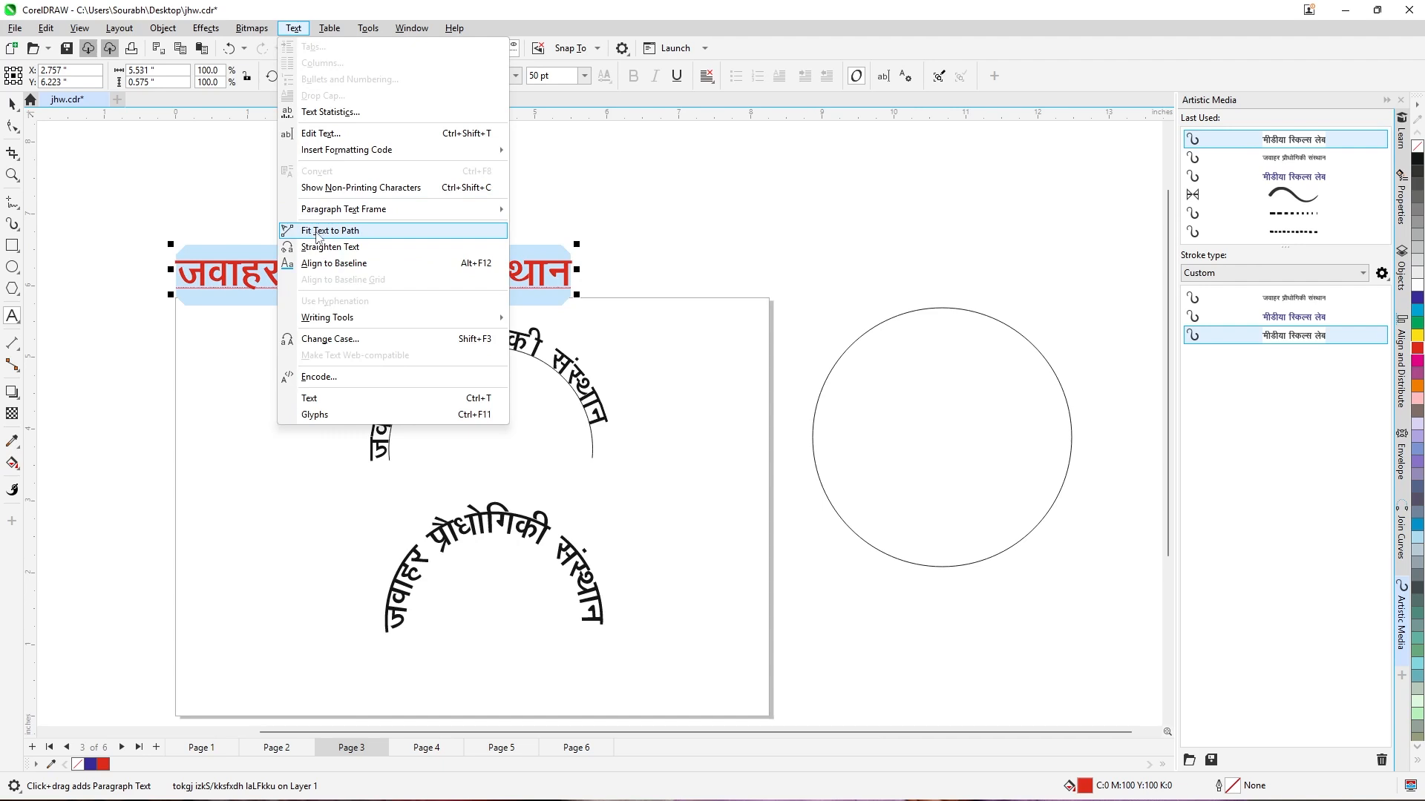
pyautogui.click(327, 231)
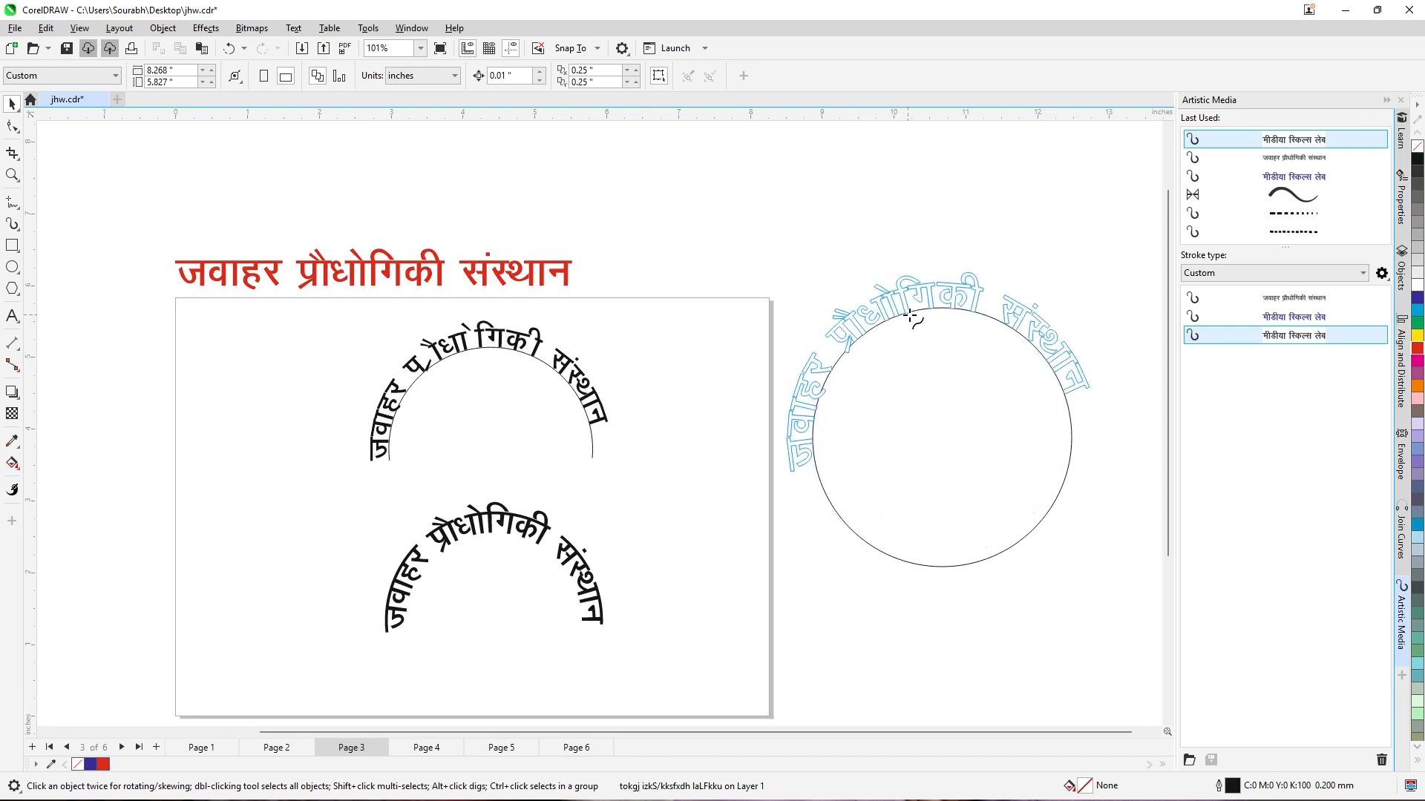
pyautogui.click(937, 312)
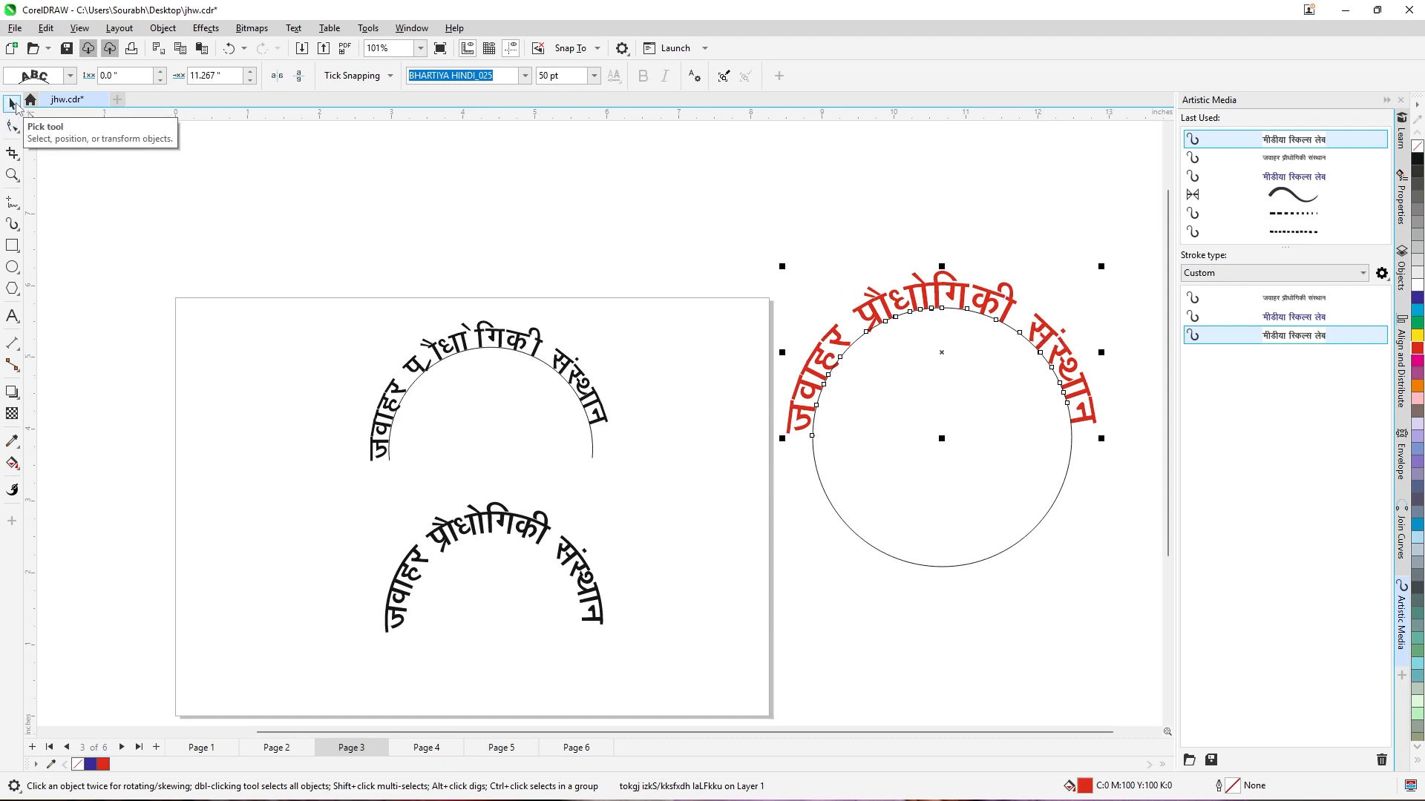
pyautogui.hotkey('ctrl', 'z')
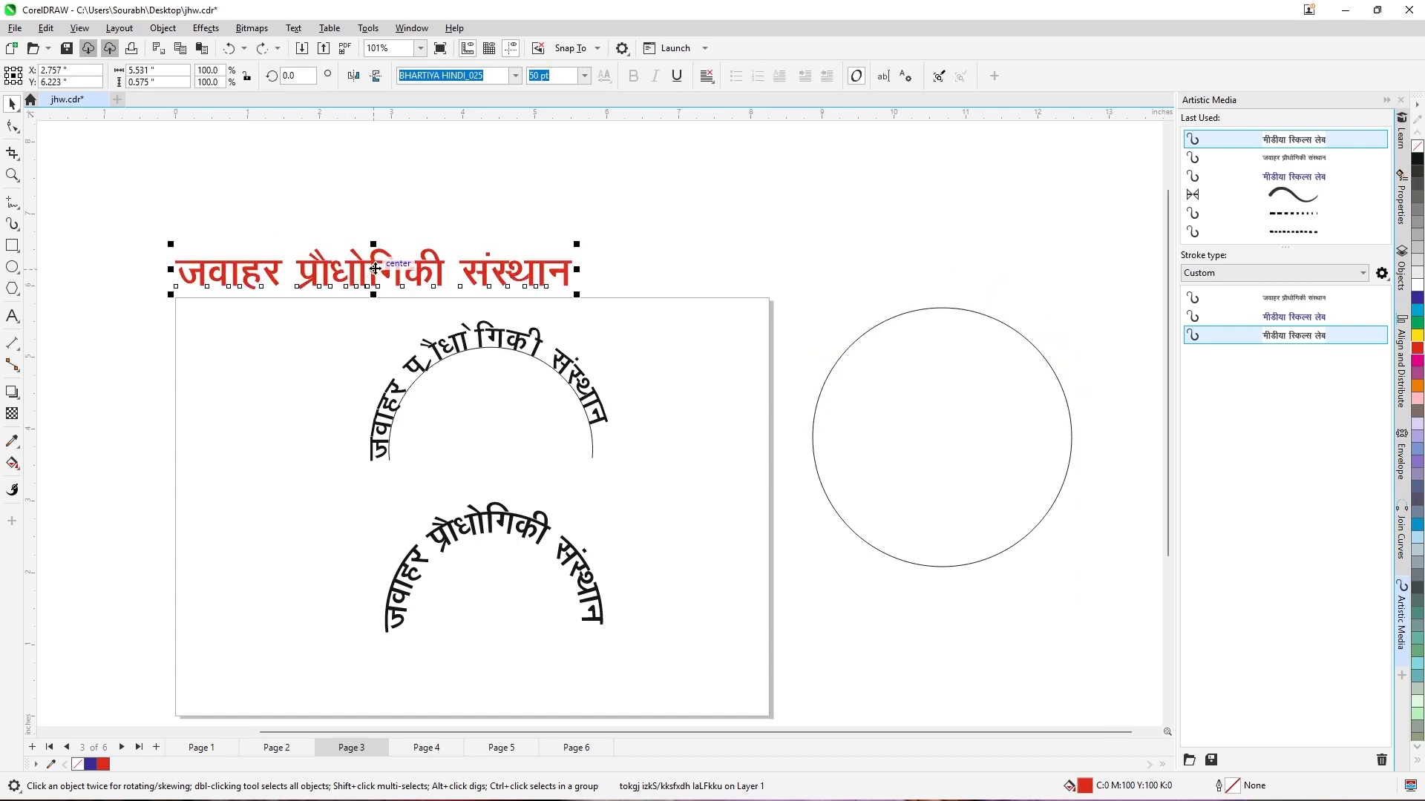
# Move the red heading farther above the page and convert it to curves
pyautogui.moveTo(375, 268); pyautogui.dragTo(407, 218)
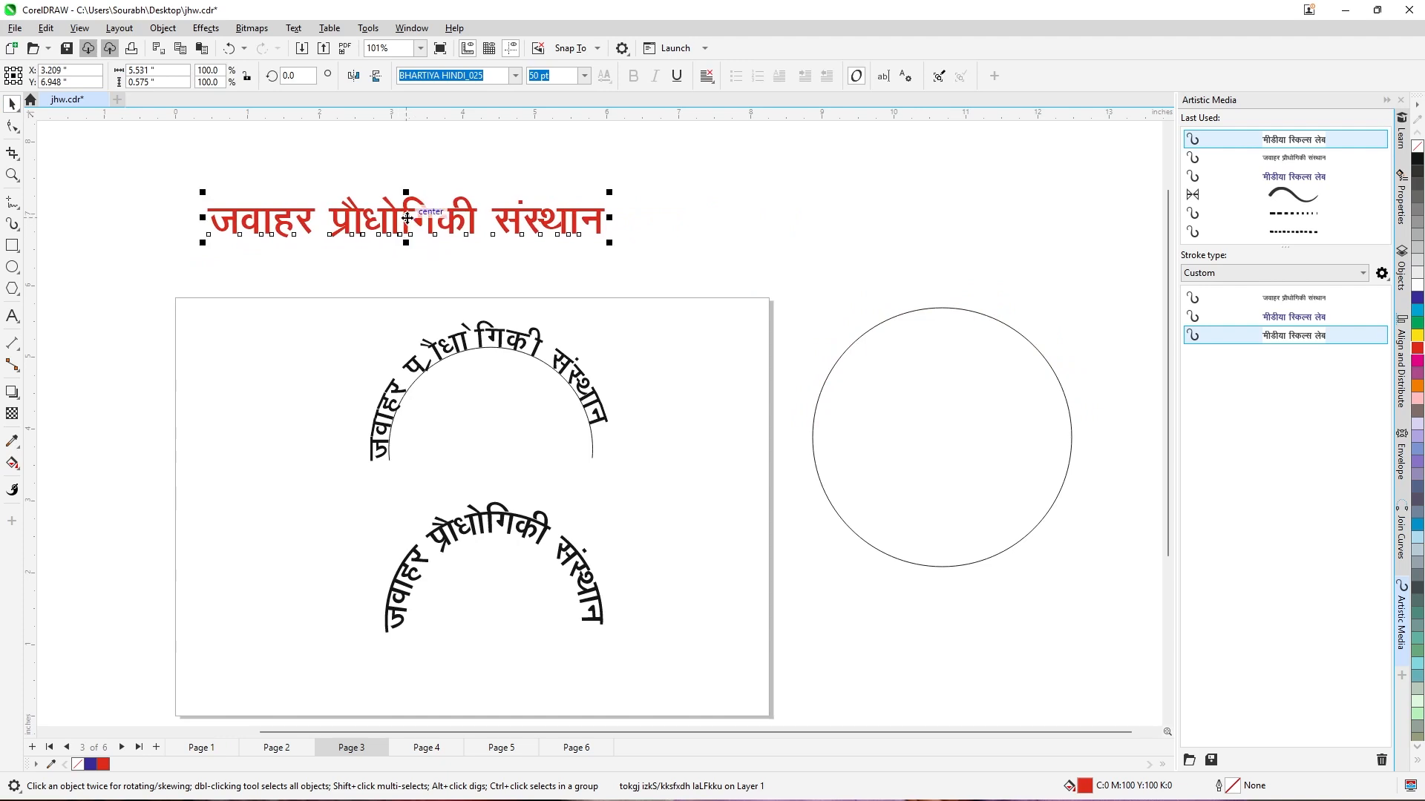
pyautogui.rightClick(408, 220)
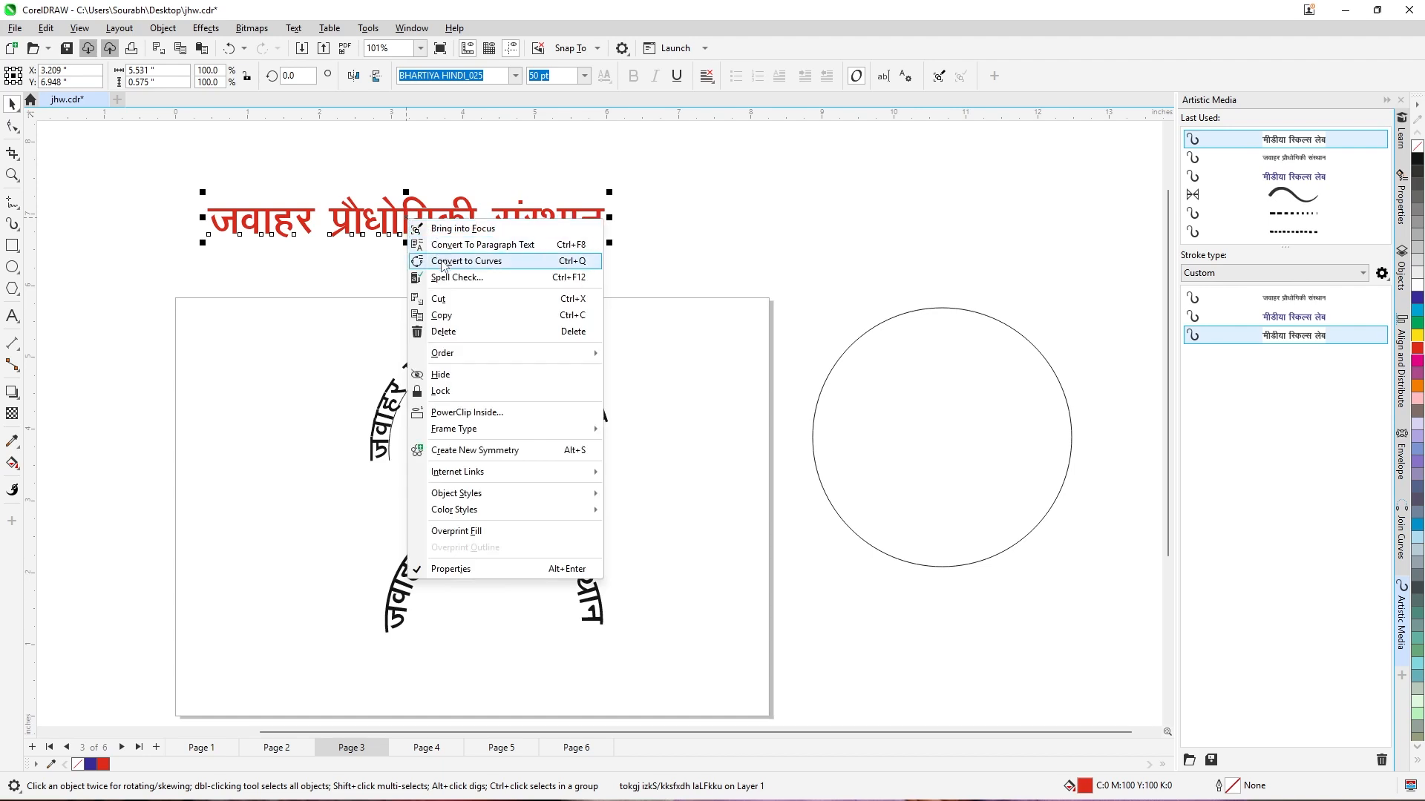
pyautogui.click(443, 261)
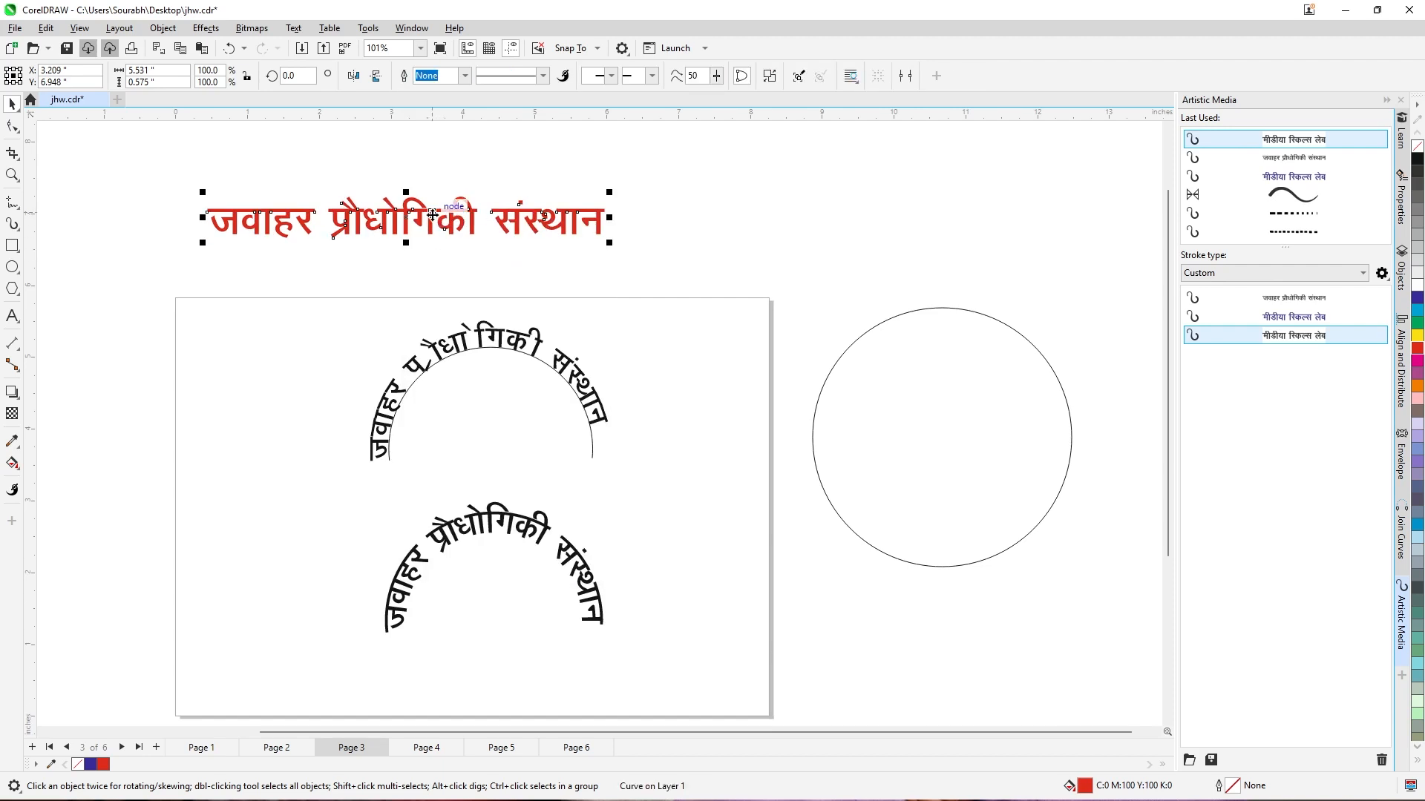
# Save the curved-outline red heading as a custom Artistic Media brush stroke named "jwh"
pyautogui.moveTo(433, 214); pyautogui.dragTo(1272, 393)
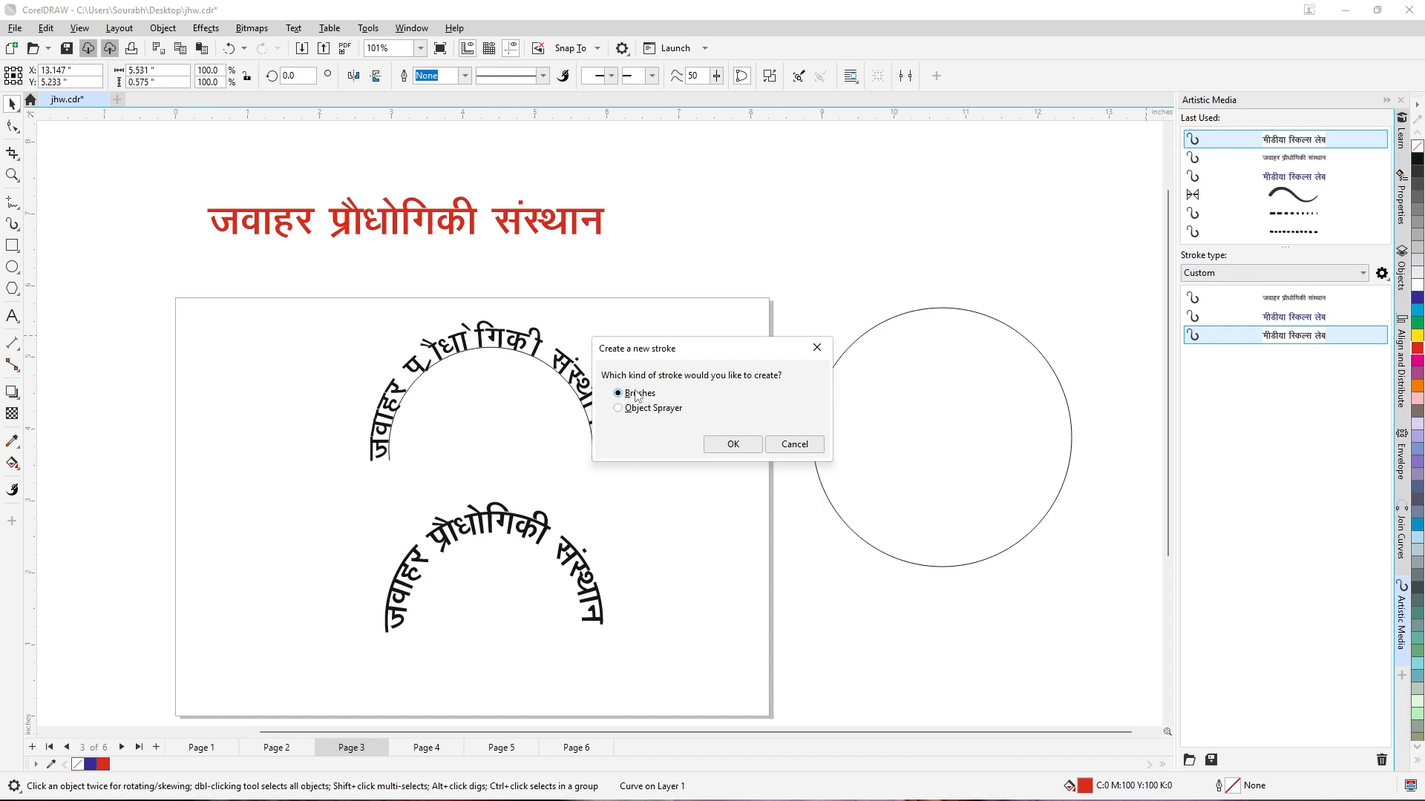
pyautogui.click(731, 443)
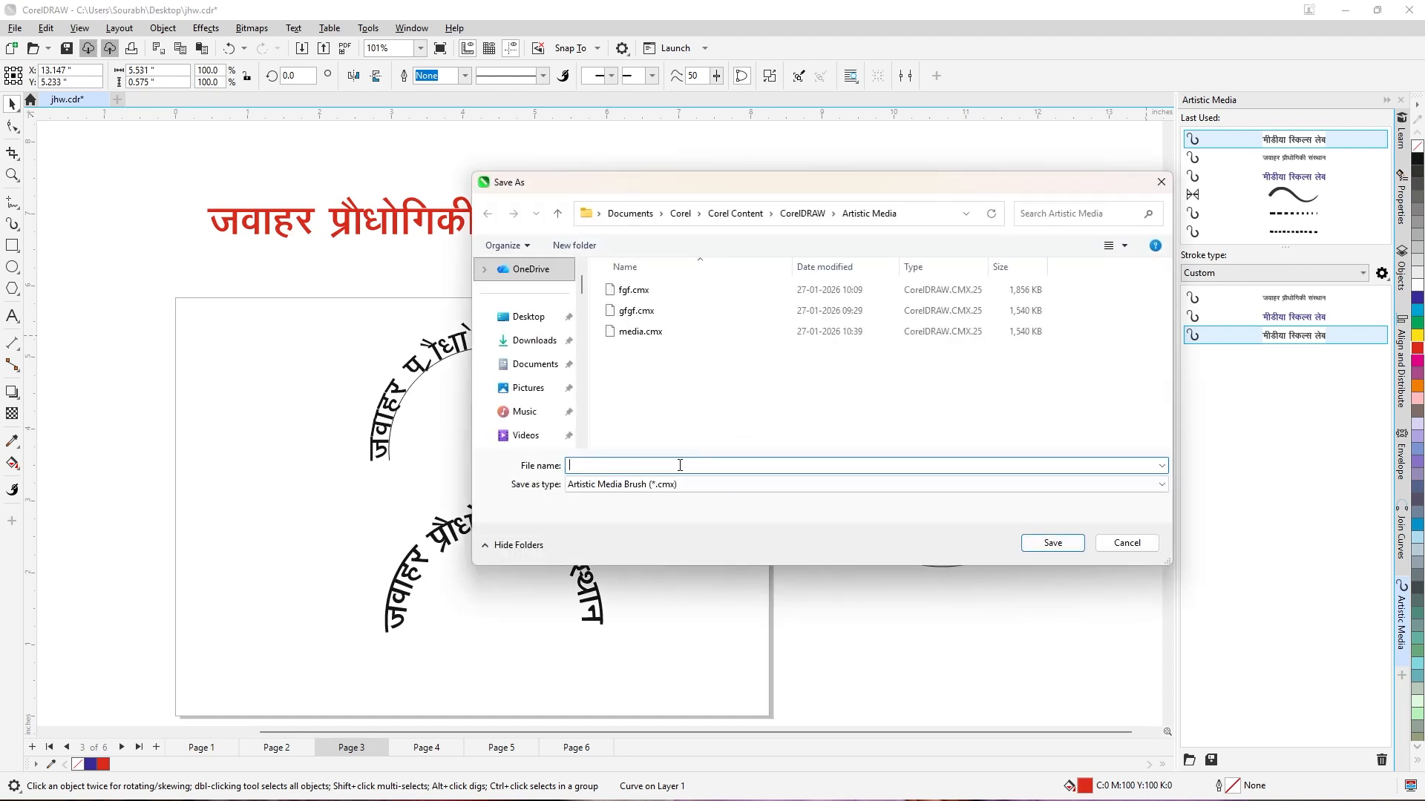
pyautogui.write('jwh')
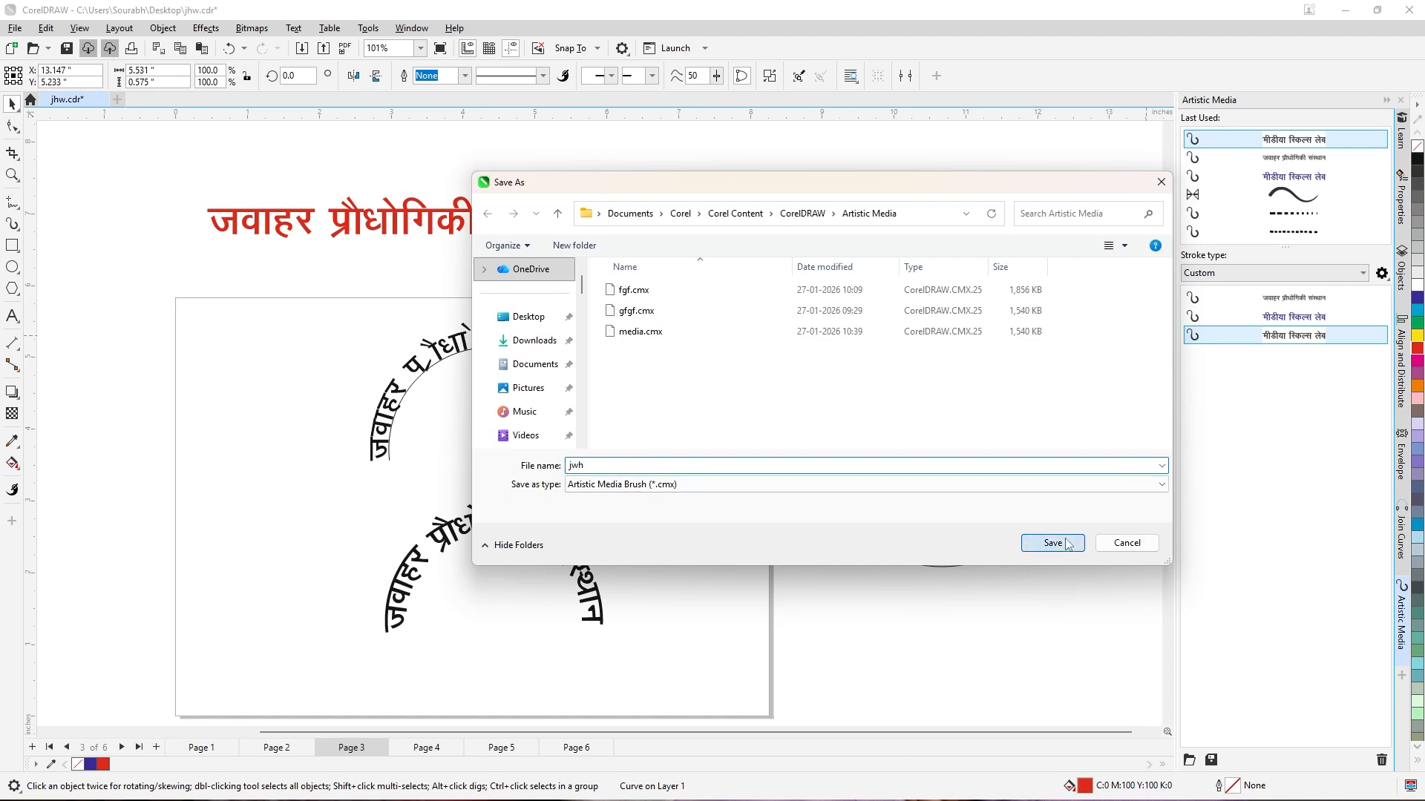
pyautogui.click(1067, 544)
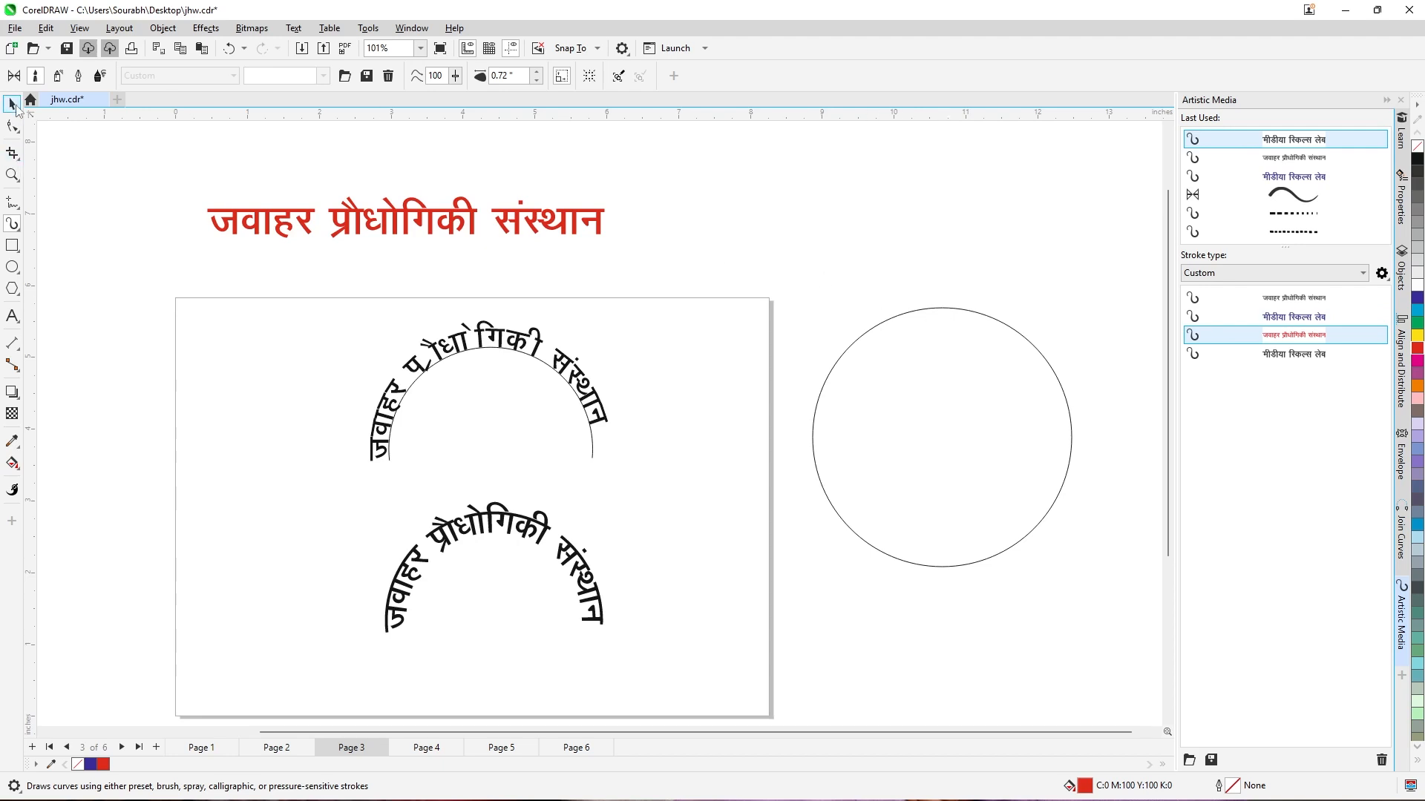
# Reshape the circle beside the page into an open arc spanning about 182 degrees over its upper half
pyautogui.click(12, 104)
pyautogui.click(959, 308)
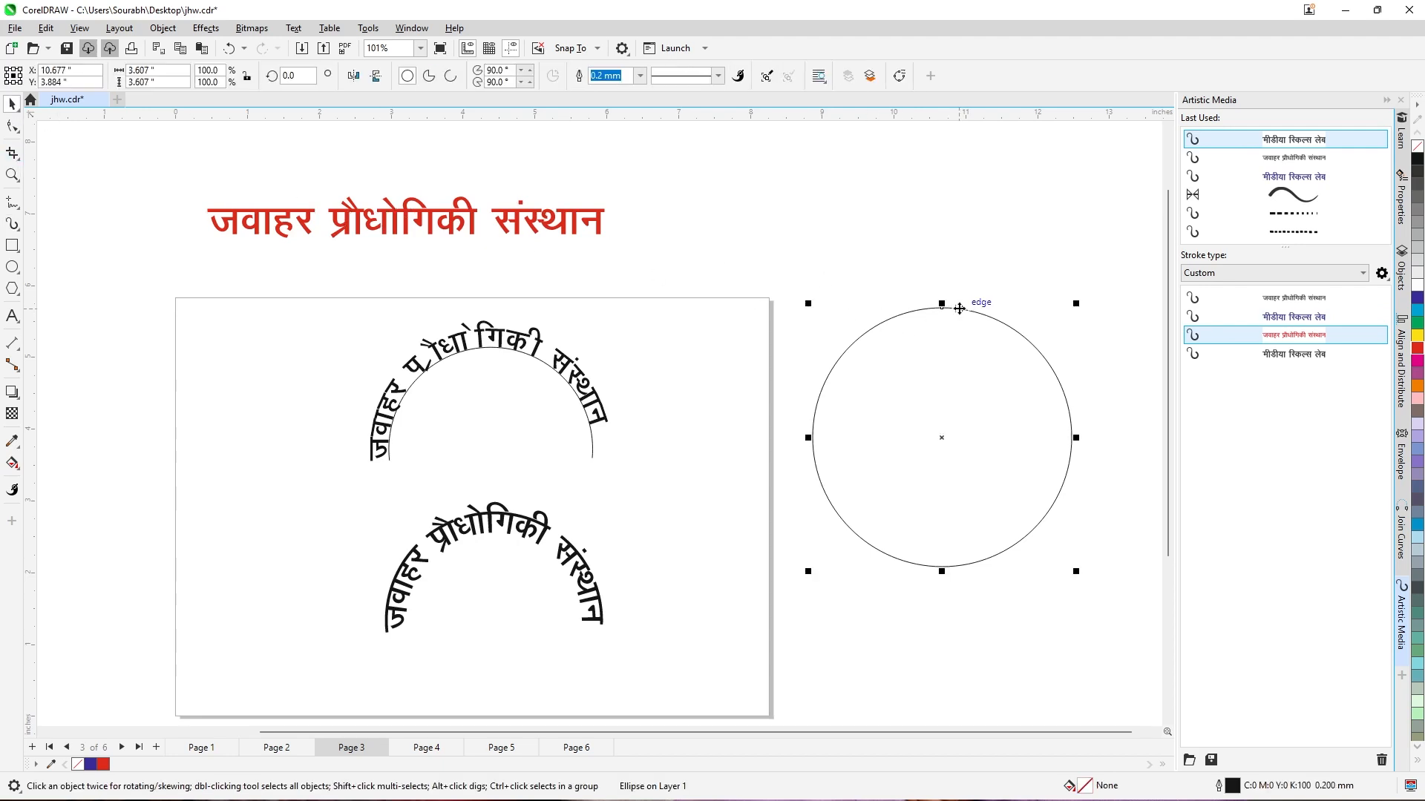
pyautogui.click(13, 126)
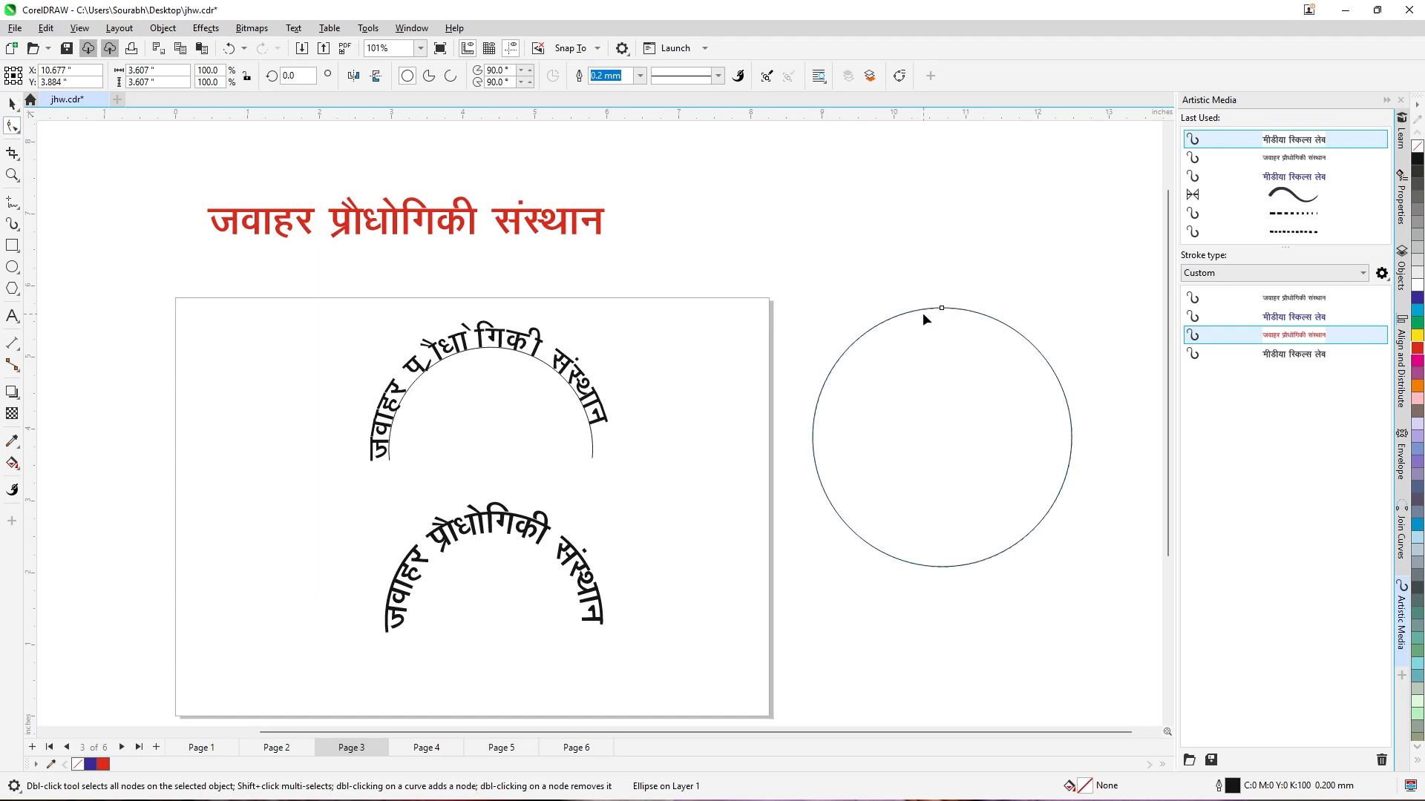
pyautogui.moveTo(942, 309); pyautogui.dragTo(829, 438)
pyautogui.moveTo(941, 313); pyautogui.dragTo(1056, 439)
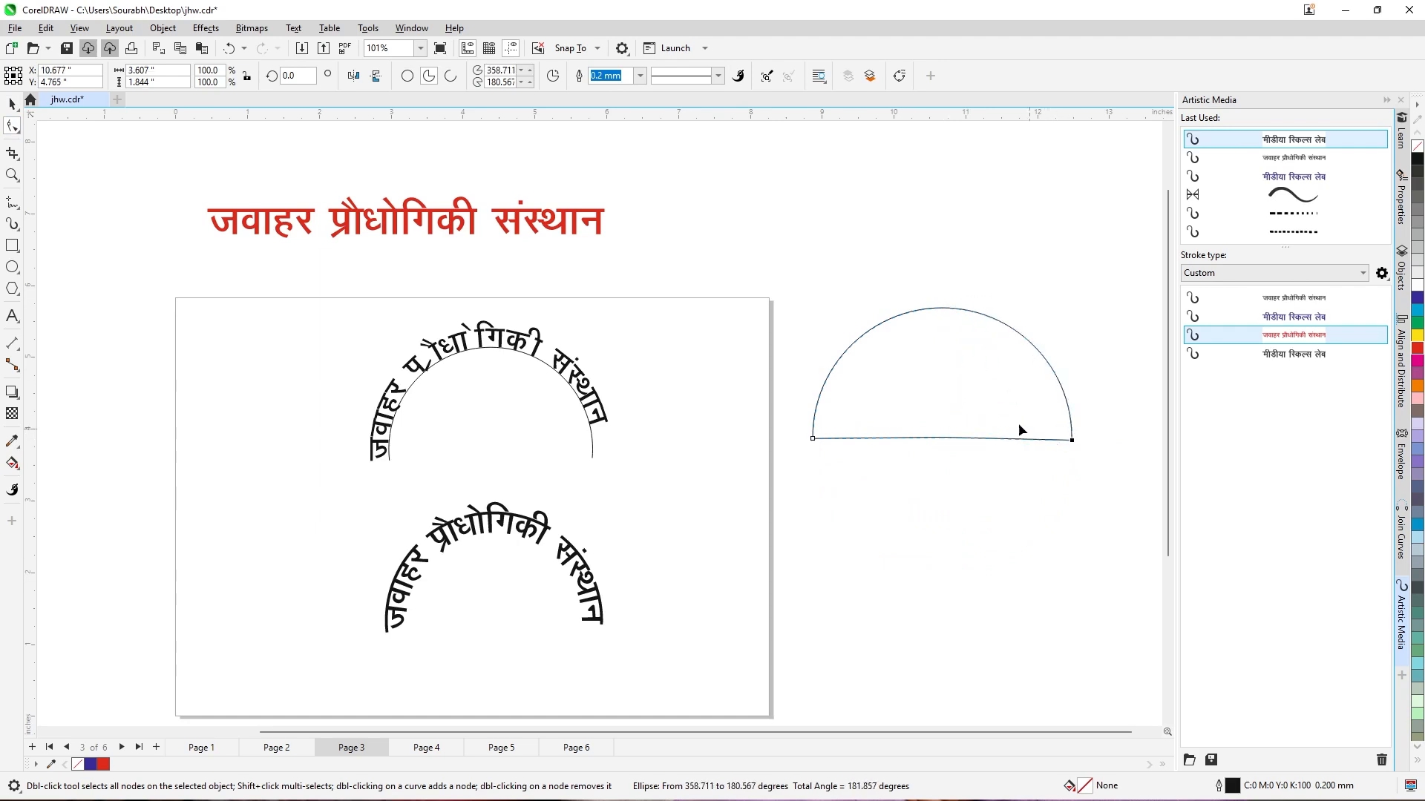
pyautogui.click(450, 77)
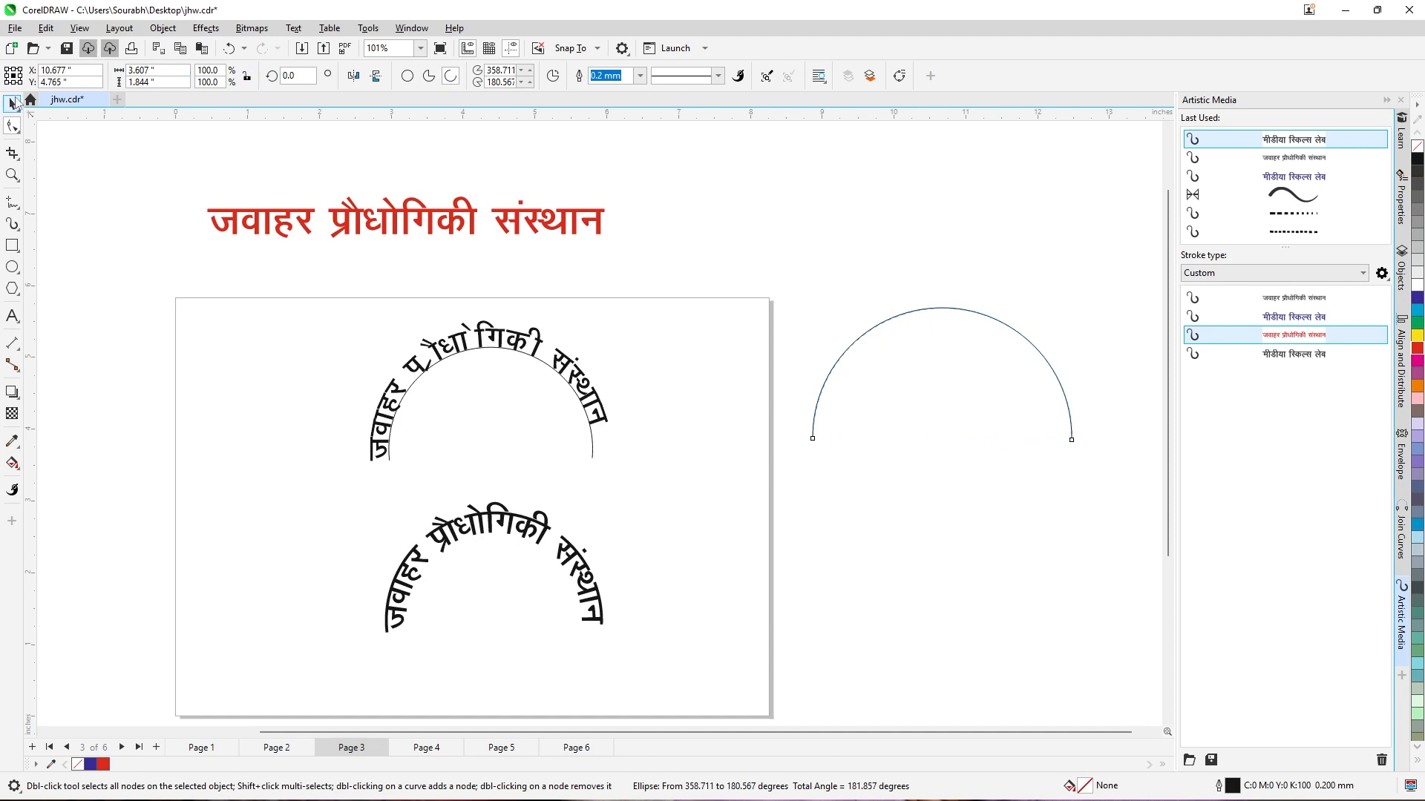
pyautogui.click(12, 104)
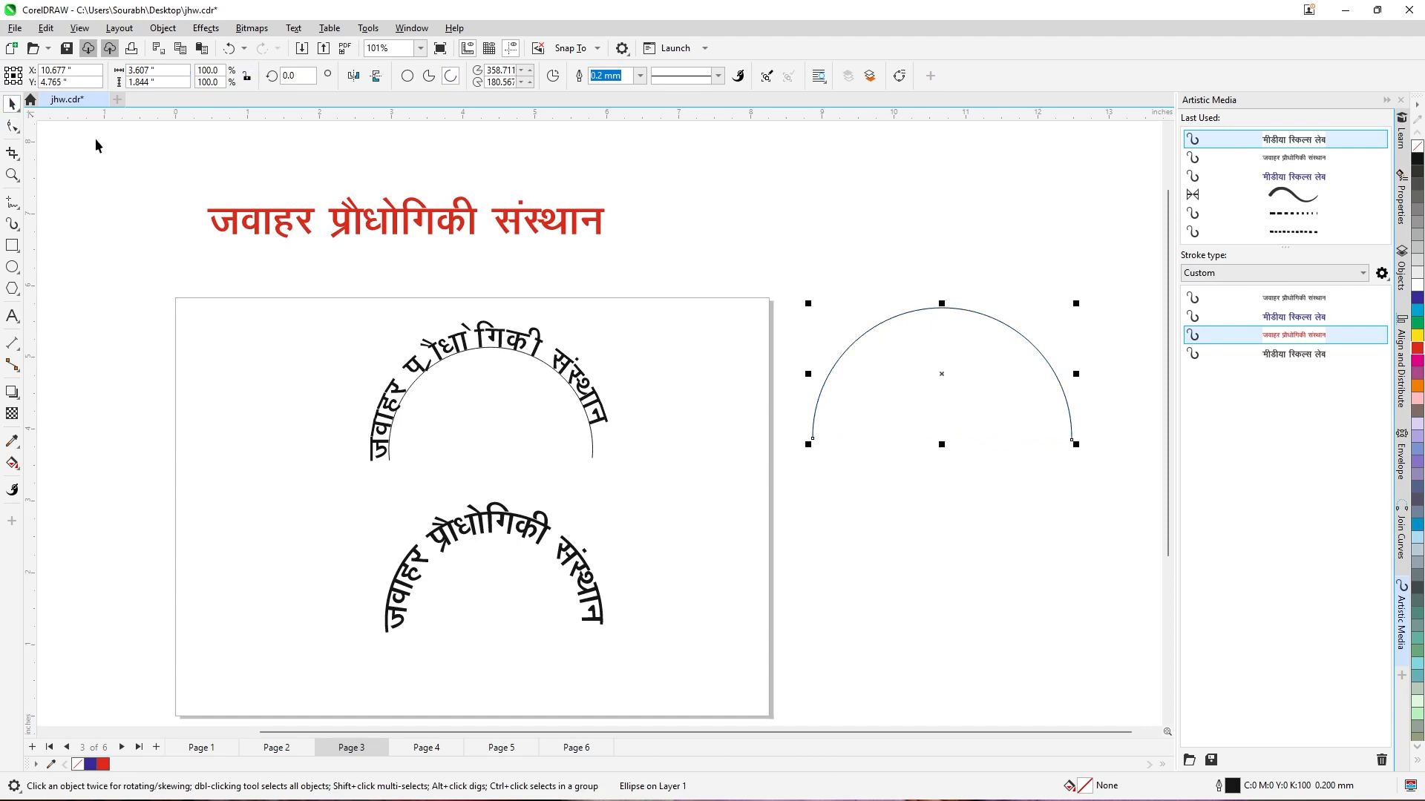
# Apply the saved red heading brush stroke to the semicircular arc and set its stroke width to 0.6 inches
pyautogui.click(1284, 338)
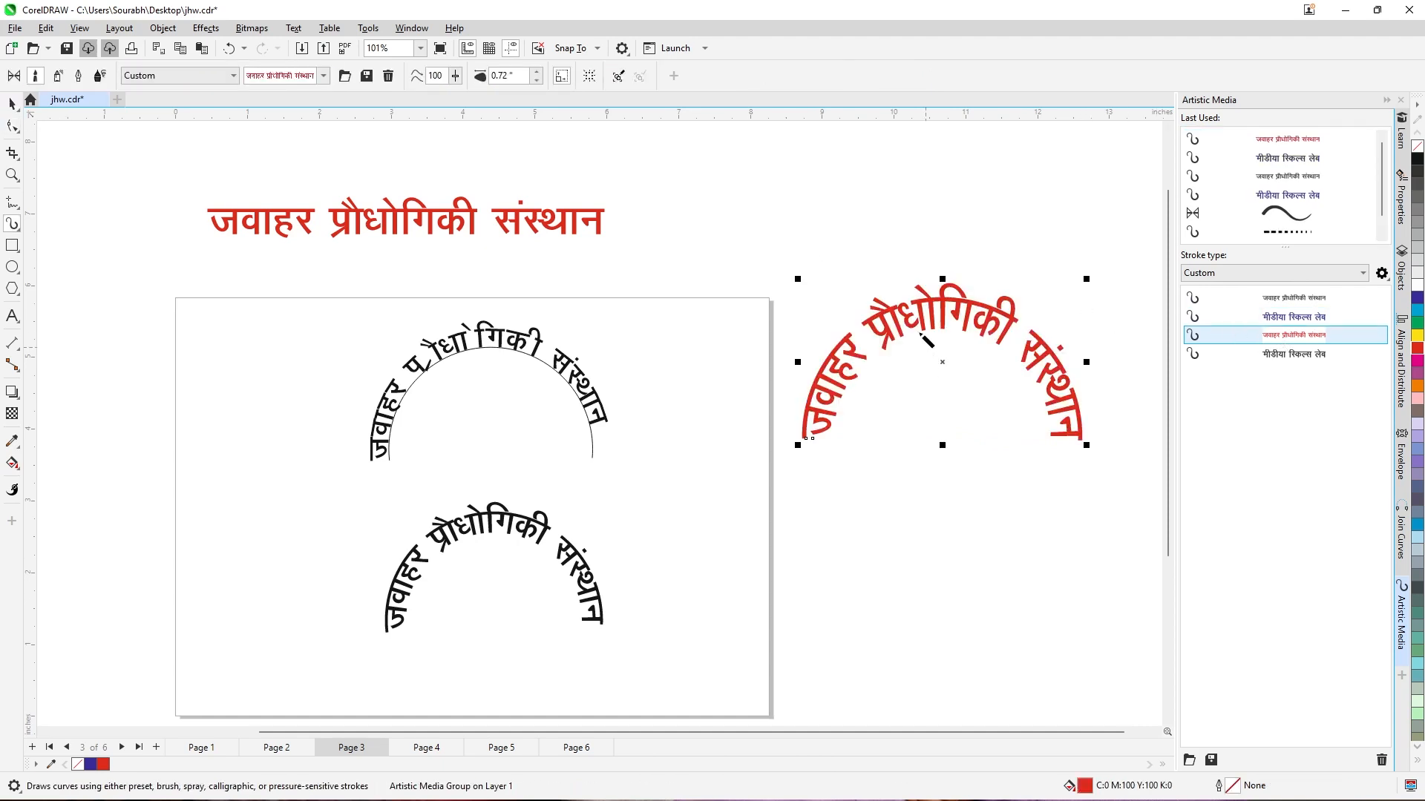
pyautogui.click(536, 72)
pyautogui.click(536, 72)
pyautogui.click(537, 72)
pyautogui.click(536, 72)
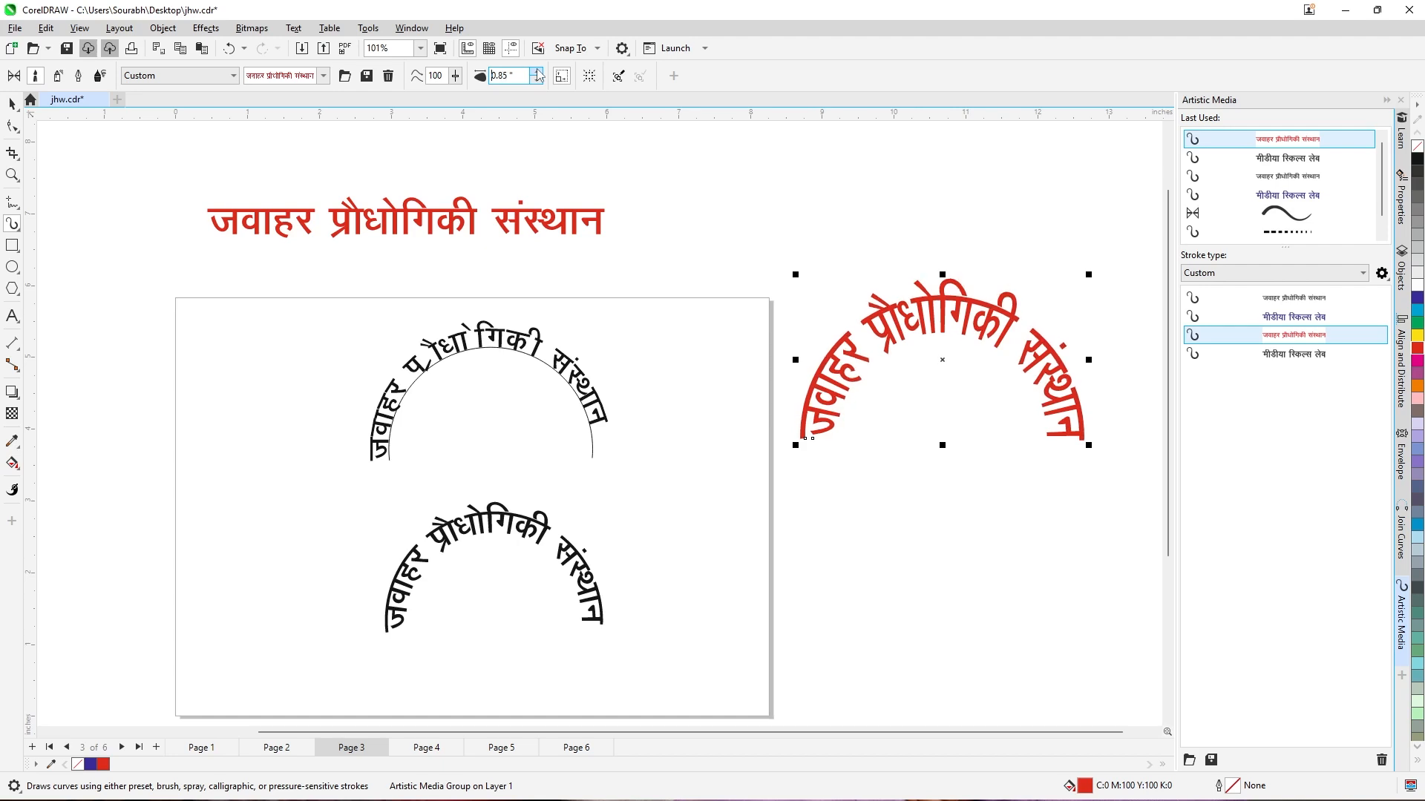
pyautogui.click(537, 80)
pyautogui.click(536, 80)
pyautogui.click(537, 80)
pyautogui.click(537, 80)
pyautogui.click(536, 80)
pyautogui.click(537, 80)
pyautogui.click(537, 80)
pyautogui.click(537, 80)
pyautogui.click(537, 80)
pyautogui.click(537, 80)
pyautogui.click(537, 80)
pyautogui.click(536, 80)
pyautogui.click(537, 80)
pyautogui.click(536, 71)
pyautogui.click(12, 104)
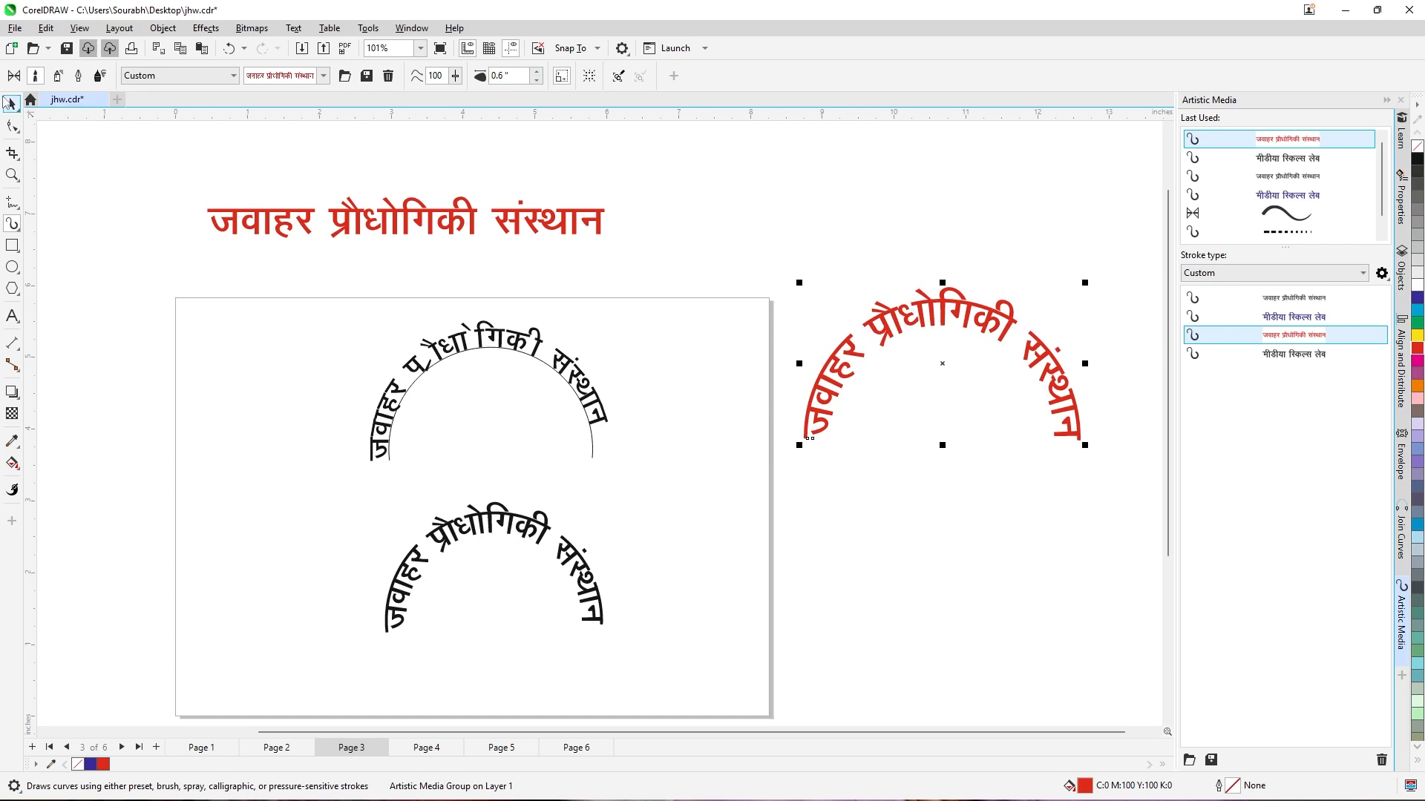
# Place the red arched heading on the page beside the black path-fitted text and shift both toward the page's left edge
pyautogui.click(825, 202)
pyautogui.moveTo(987, 327); pyautogui.dragTo(811, 355)
pyautogui.moveTo(319, 279); pyautogui.dragTo(952, 495)
pyautogui.moveTo(648, 393); pyautogui.dragTo(477, 396)
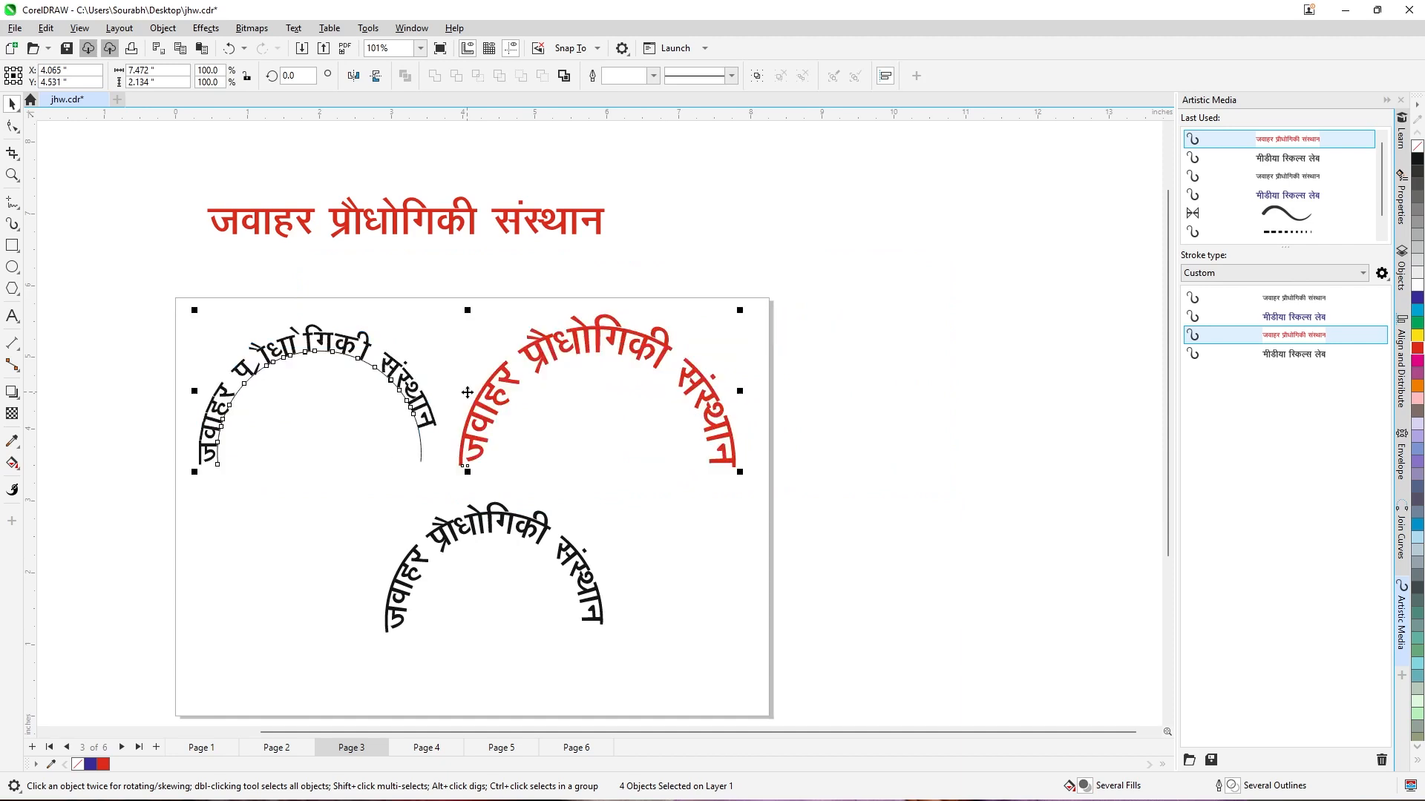
pyautogui.click(911, 444)
# Examine the letter joins of the black path-fitted text and compare them with the red arched brush heading
pyautogui.moveTo(440, 732); pyautogui.dragTo(346, 727)
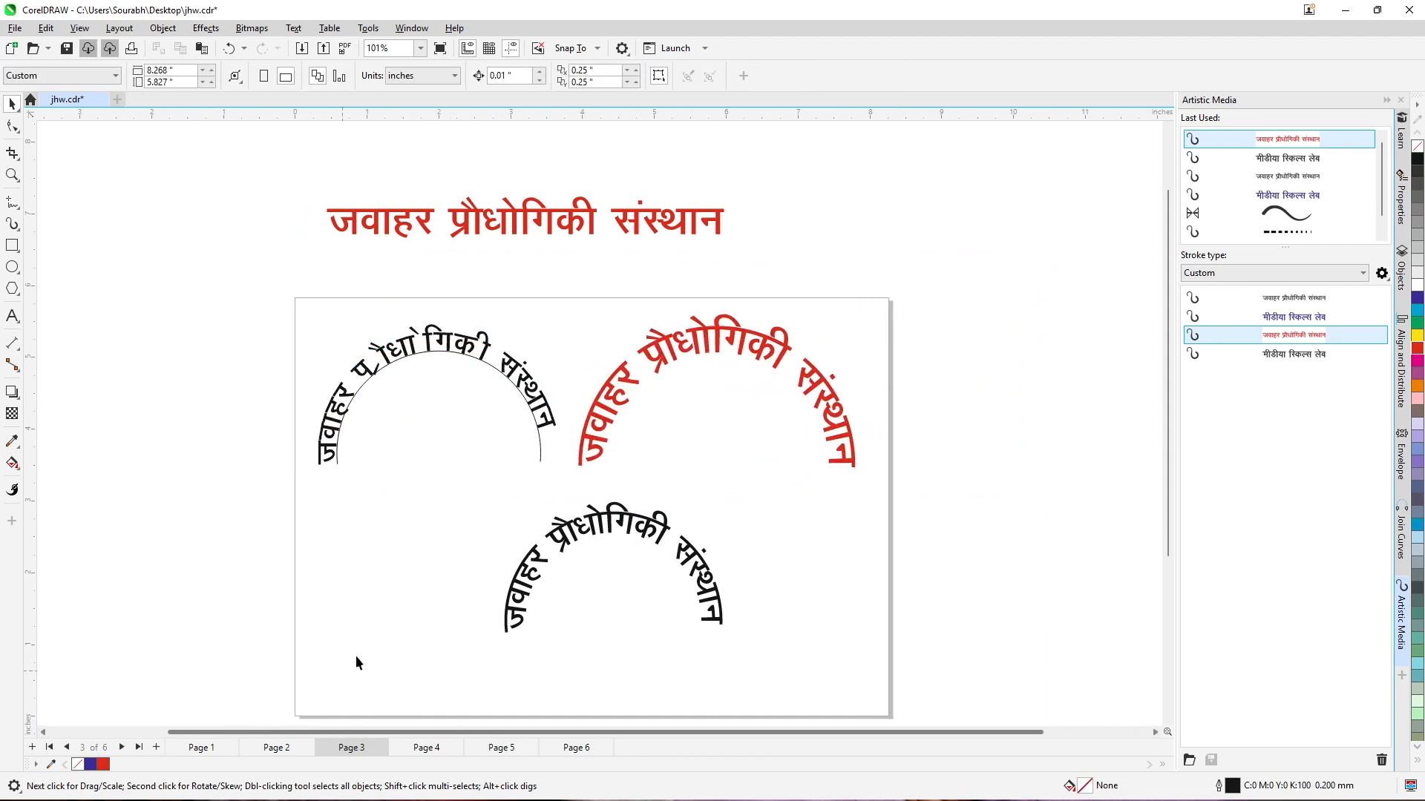
pyautogui.scroll(1, 491, 368)
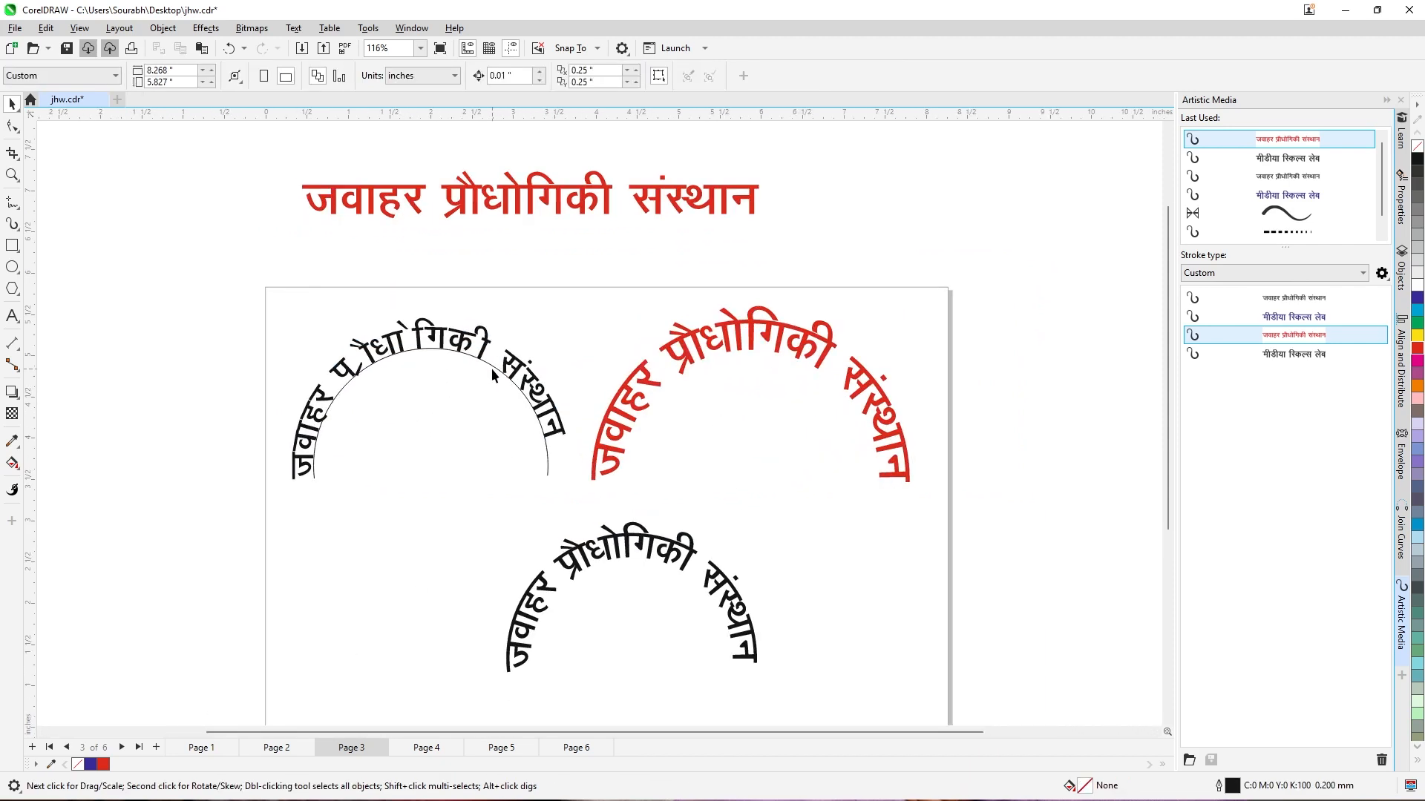
pyautogui.click(710, 351)
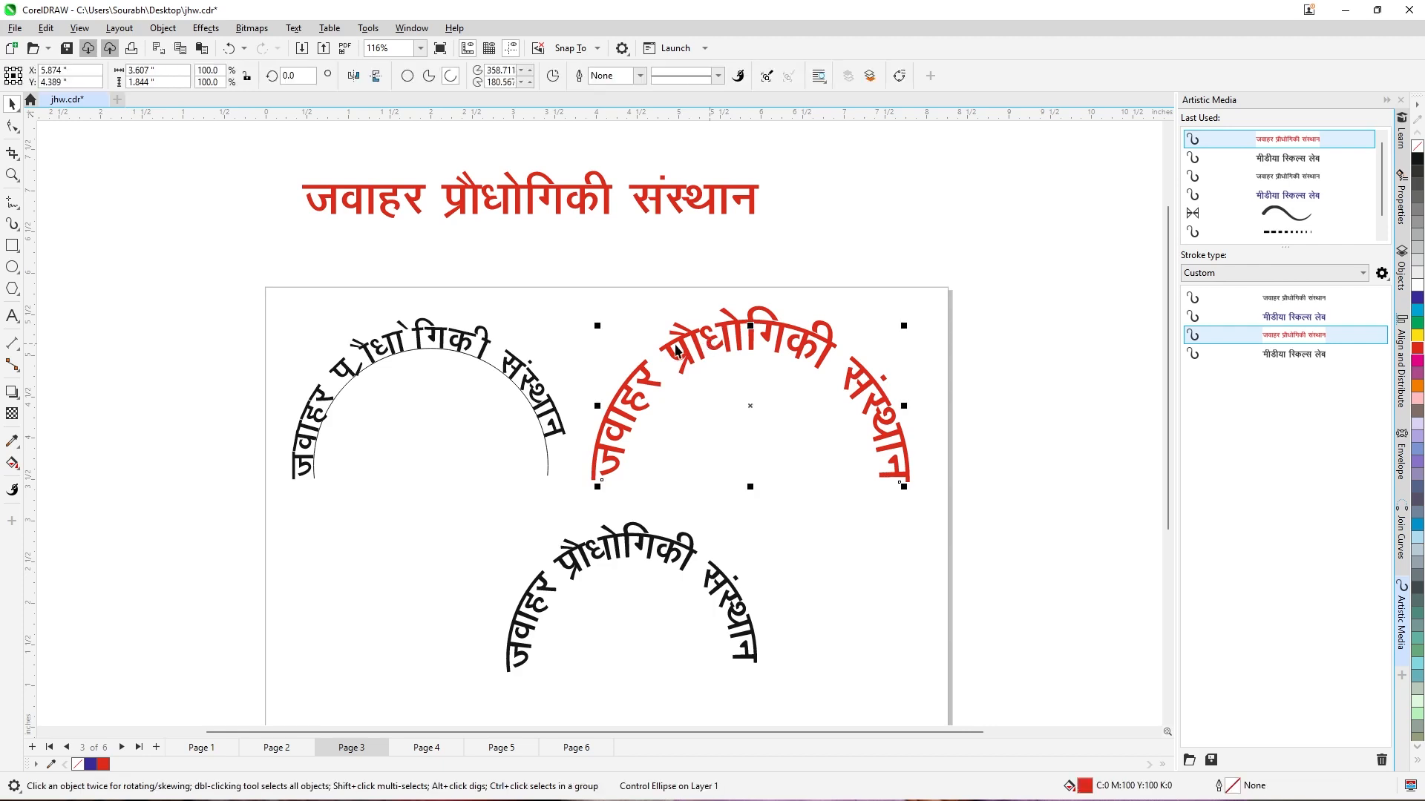
pyautogui.click(523, 369)
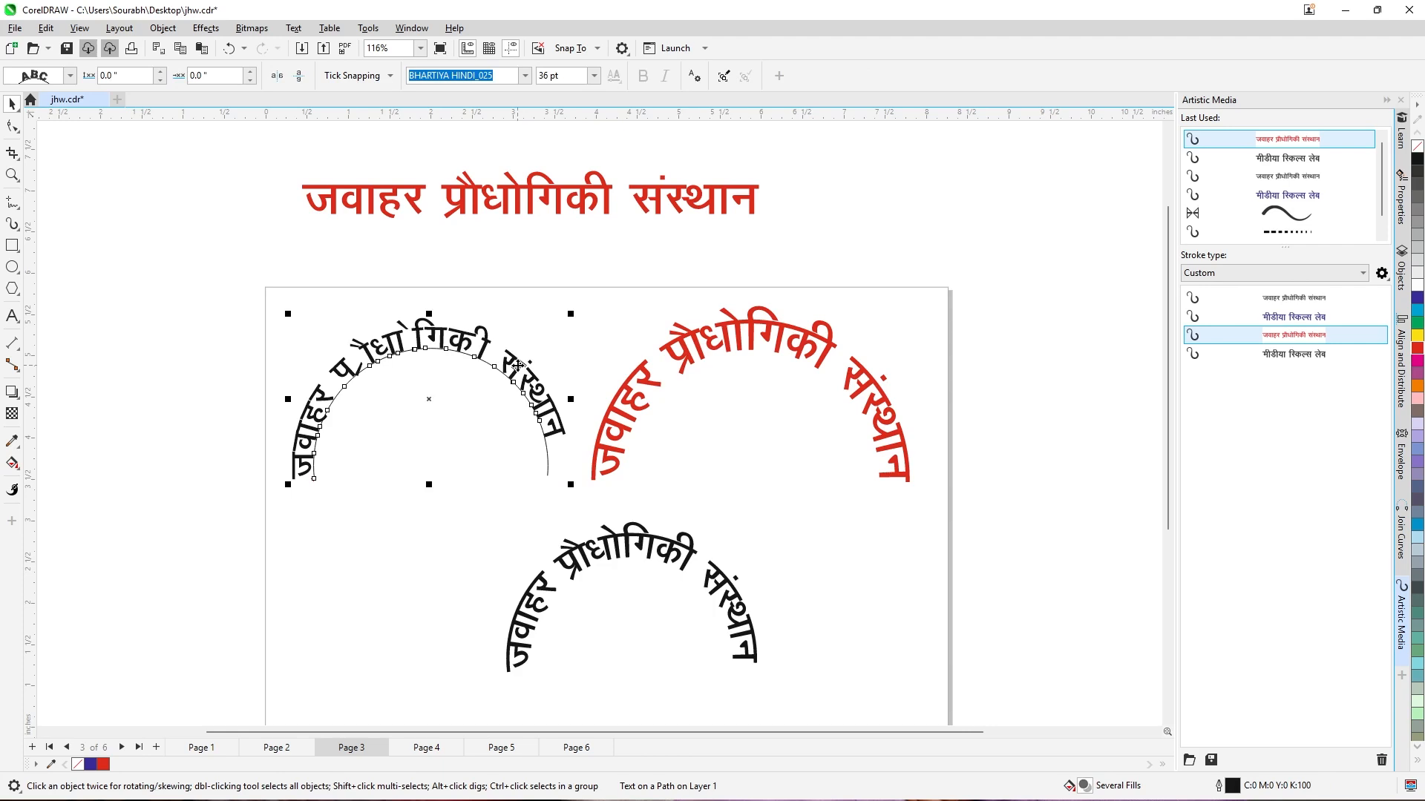
pyautogui.click(225, 258)
pyautogui.moveTo(226, 259); pyautogui.dragTo(976, 493)
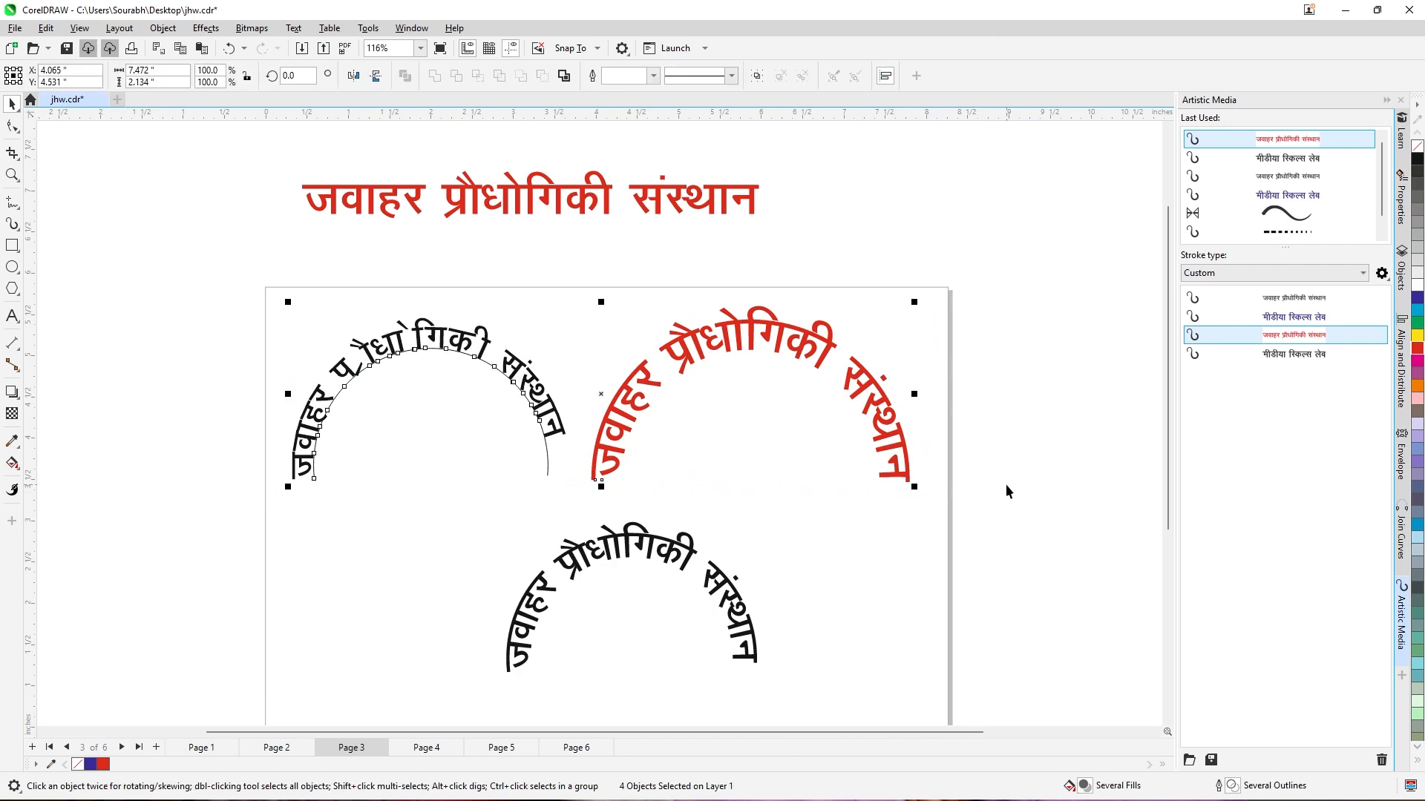
pyautogui.click(1006, 486)
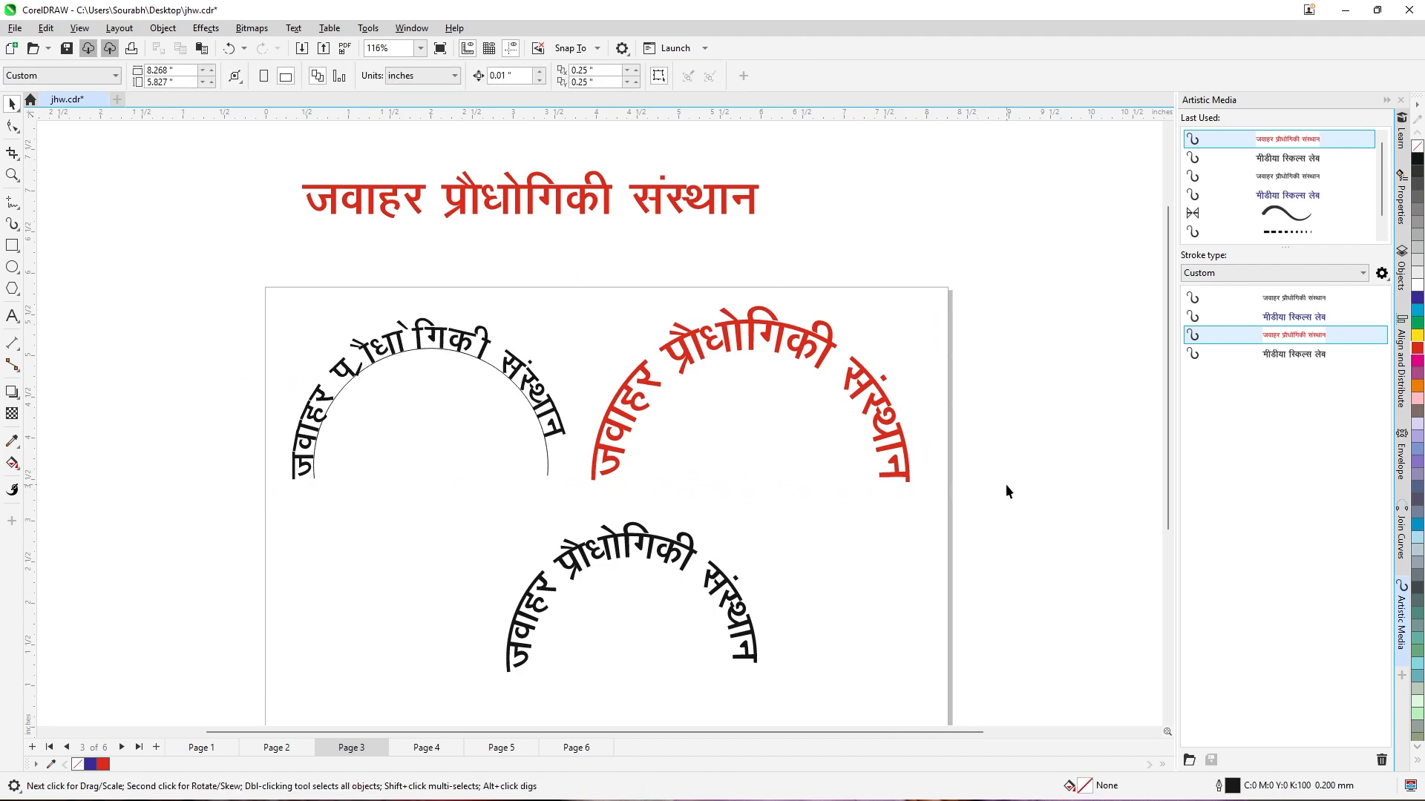
pyautogui.click(804, 349)
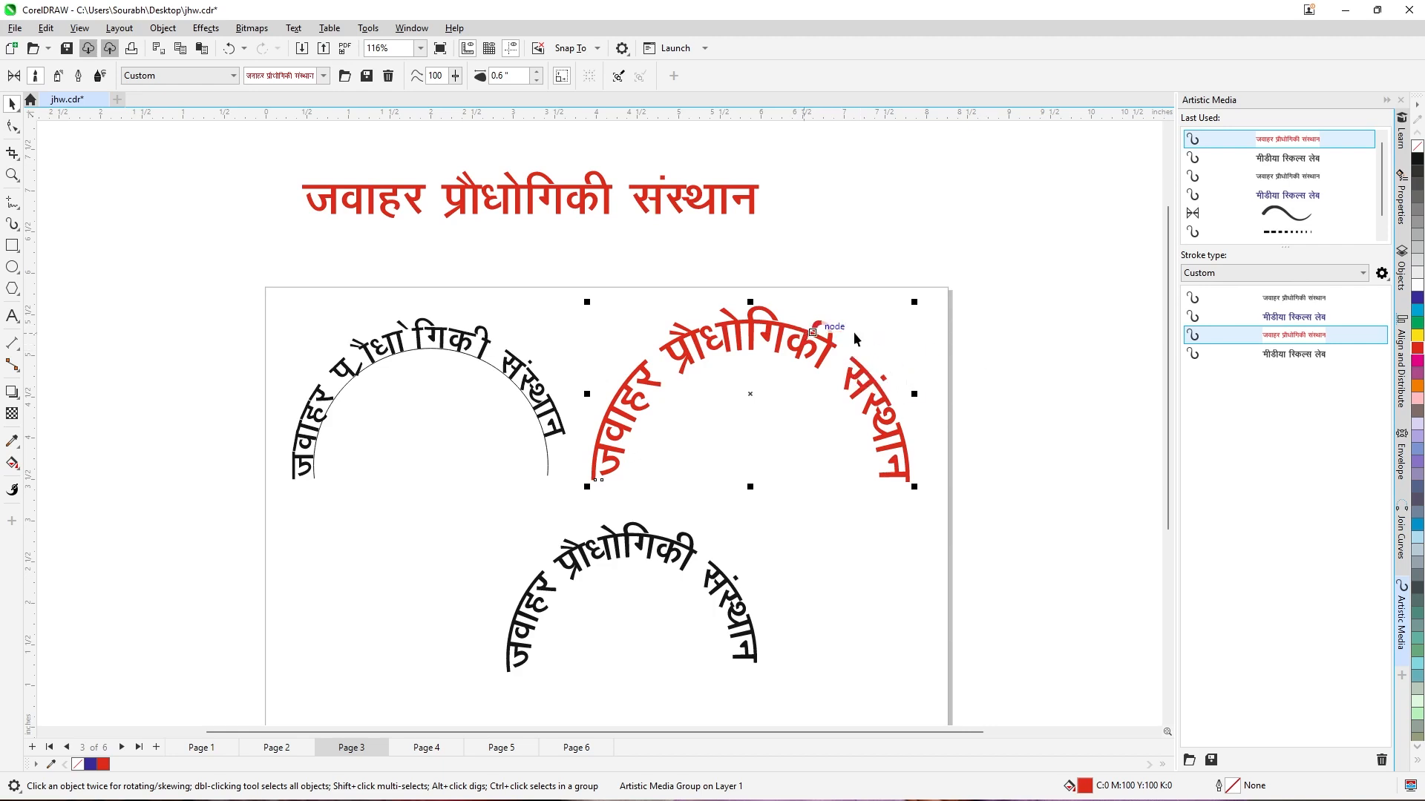
pyautogui.click(994, 331)
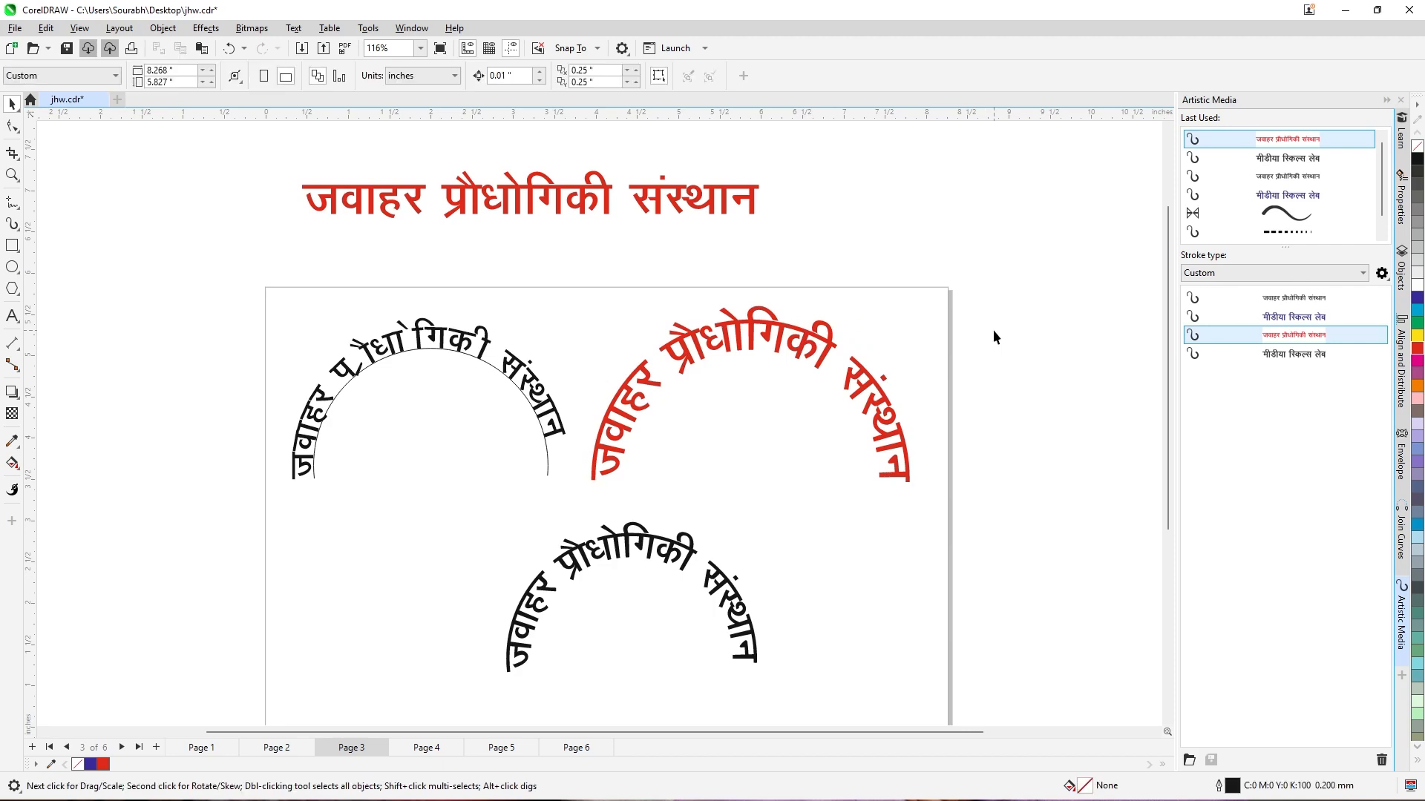